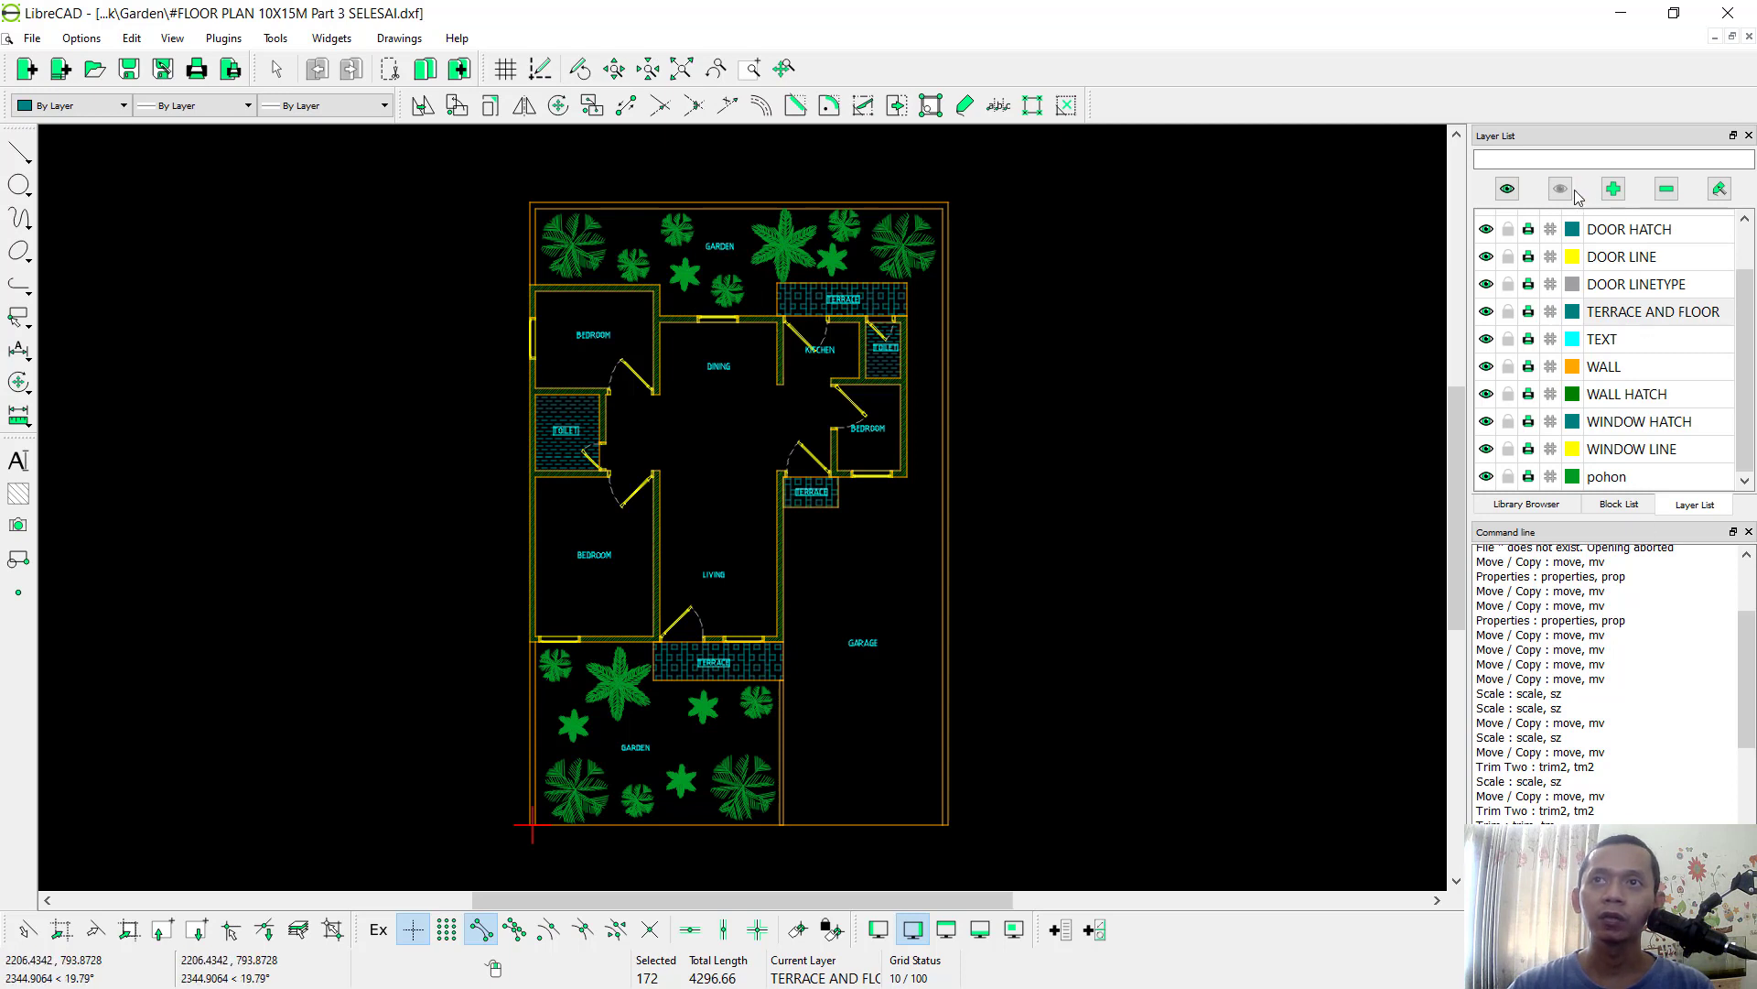
Step: Hide all blocks and every layer, then make only the AS layer visible again
{"action": "left_click", "coordinate": [1619, 504]}
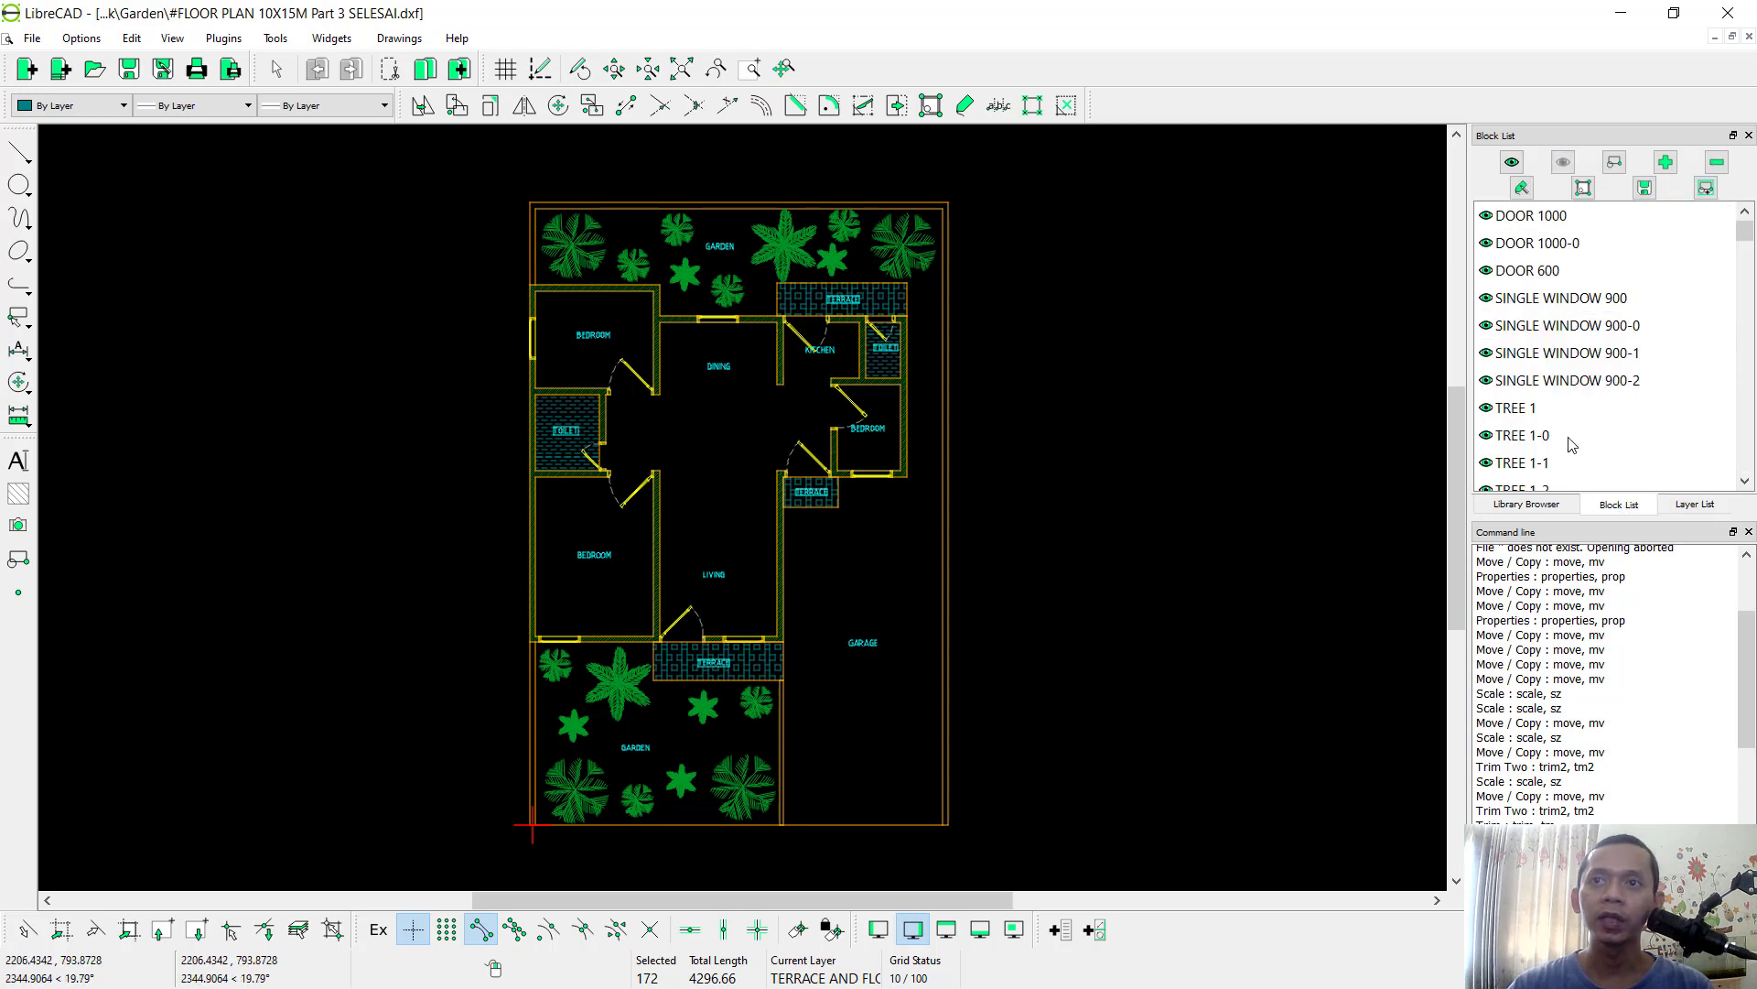
{"action": "left_click", "coordinate": [1563, 163]}
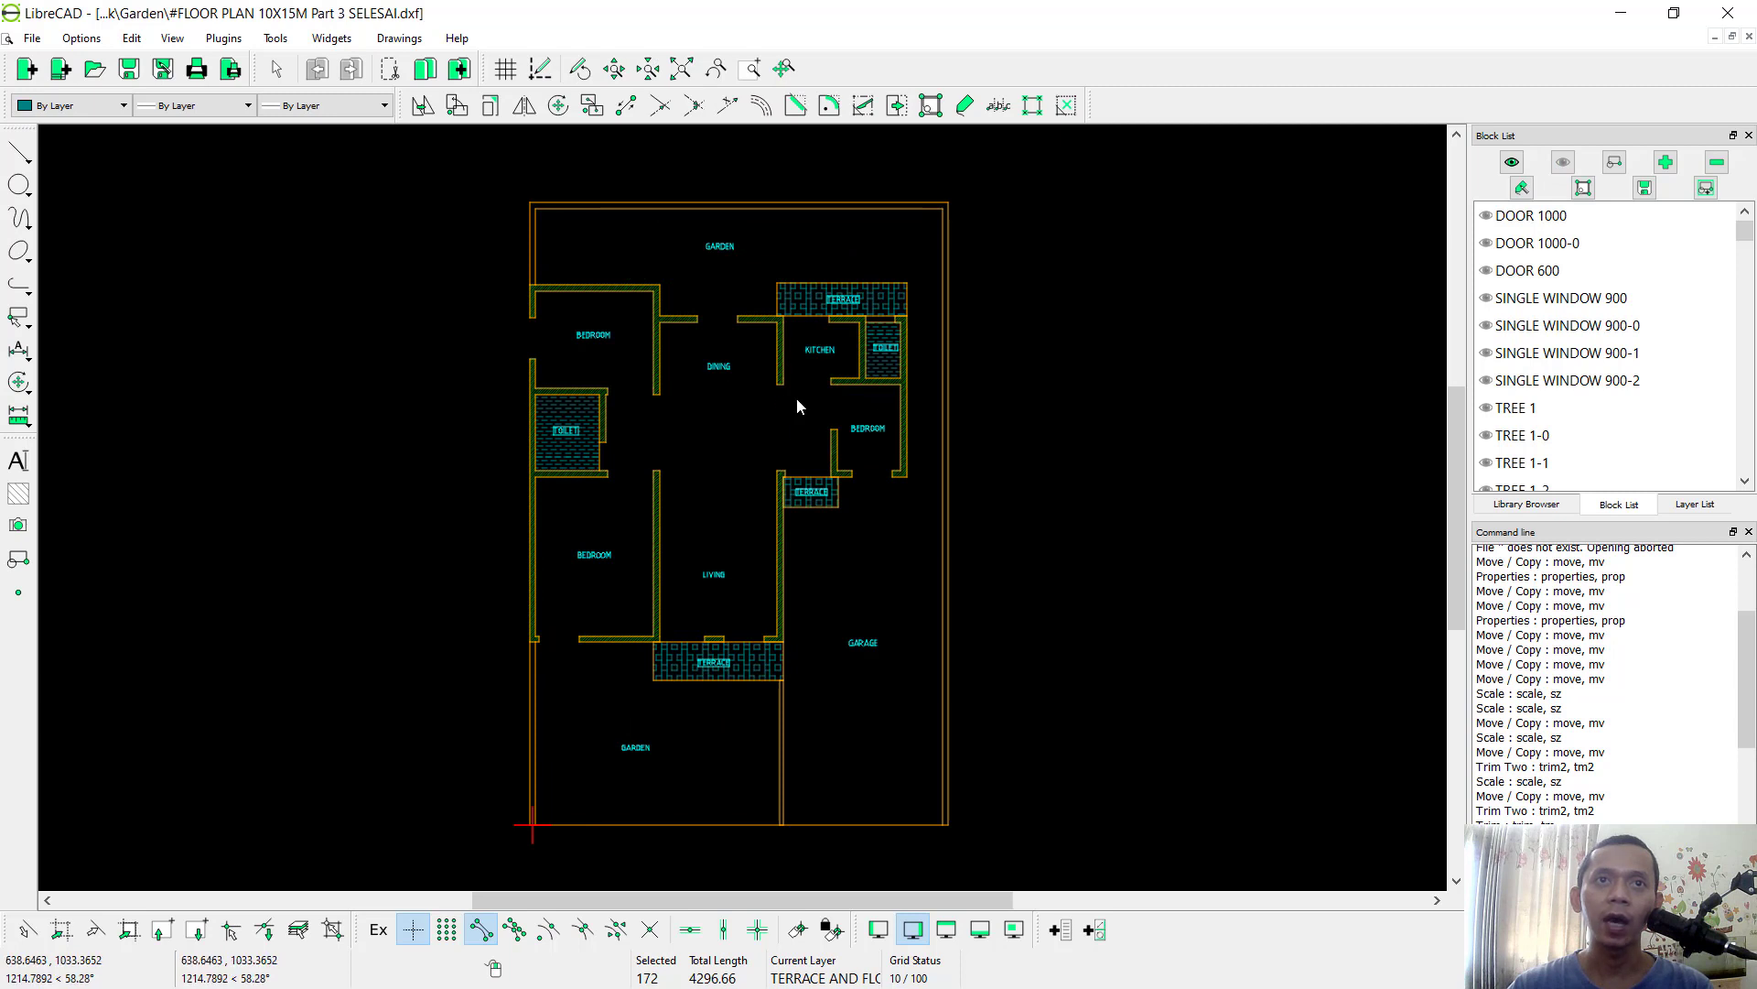
{"action": "left_click", "coordinate": [1696, 506]}
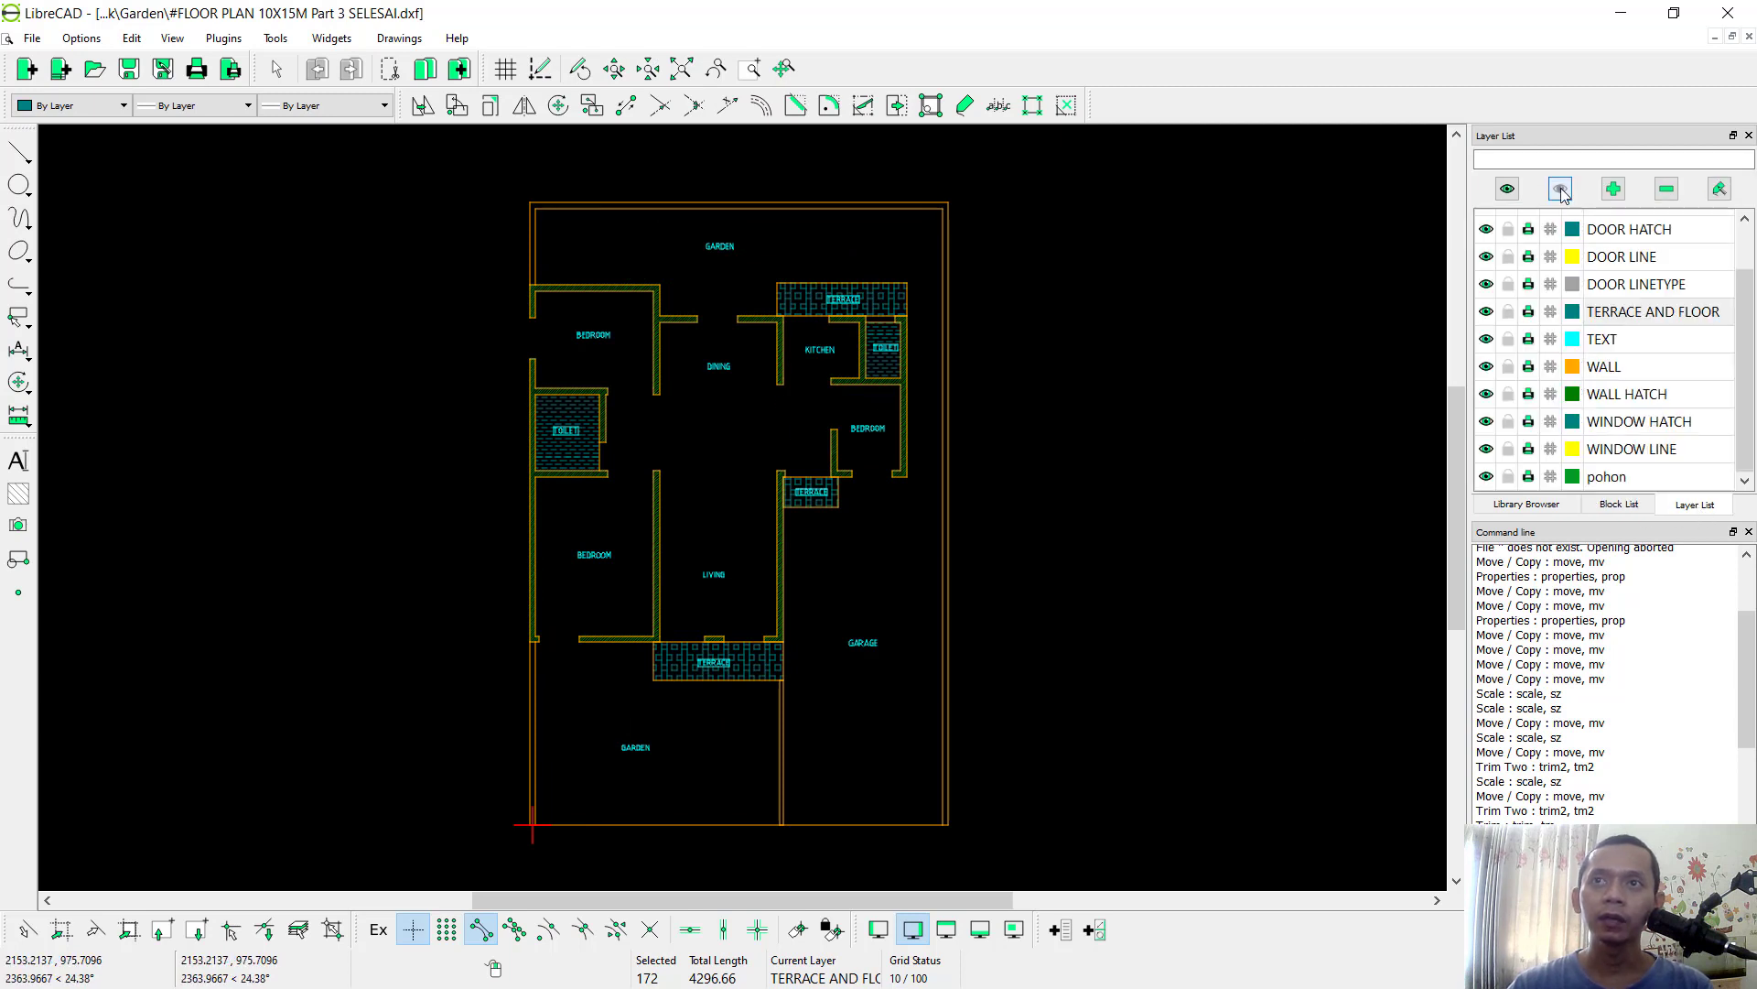
{"action": "left_click", "coordinate": [1561, 189]}
{"action": "scroll", "coordinate": [1733, 346], "scroll_direction": "up", "scroll_amount": 2}
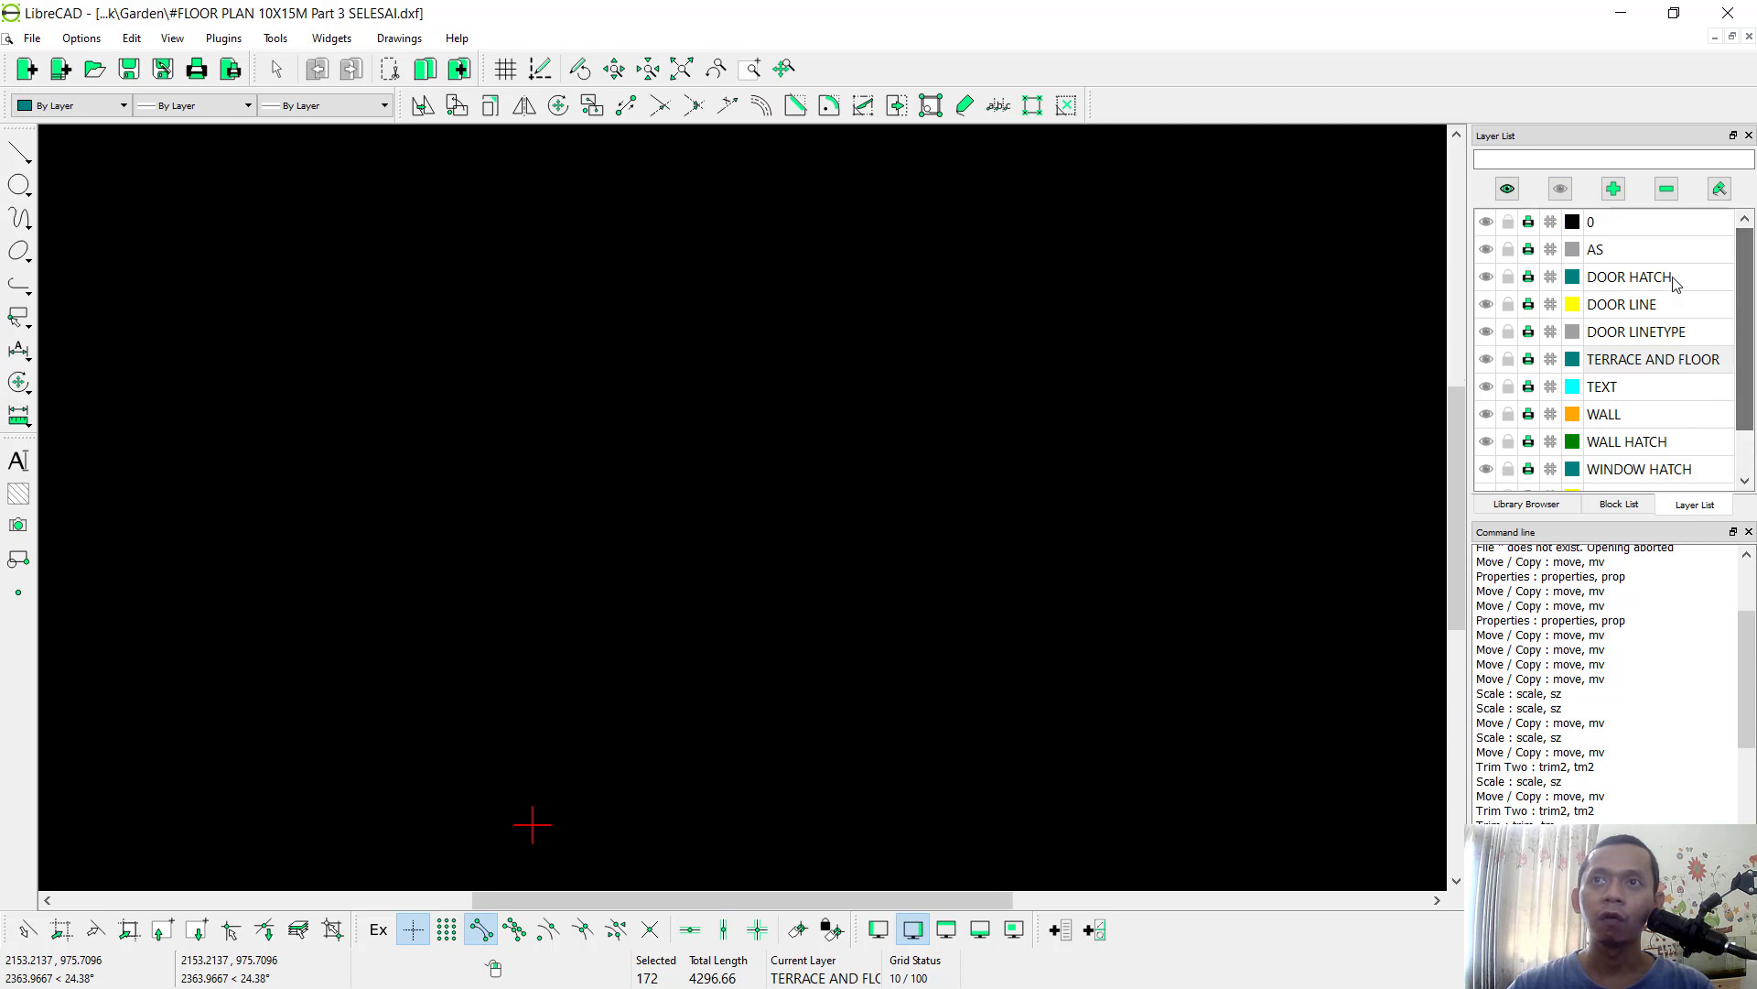
{"action": "left_click", "coordinate": [1486, 250]}
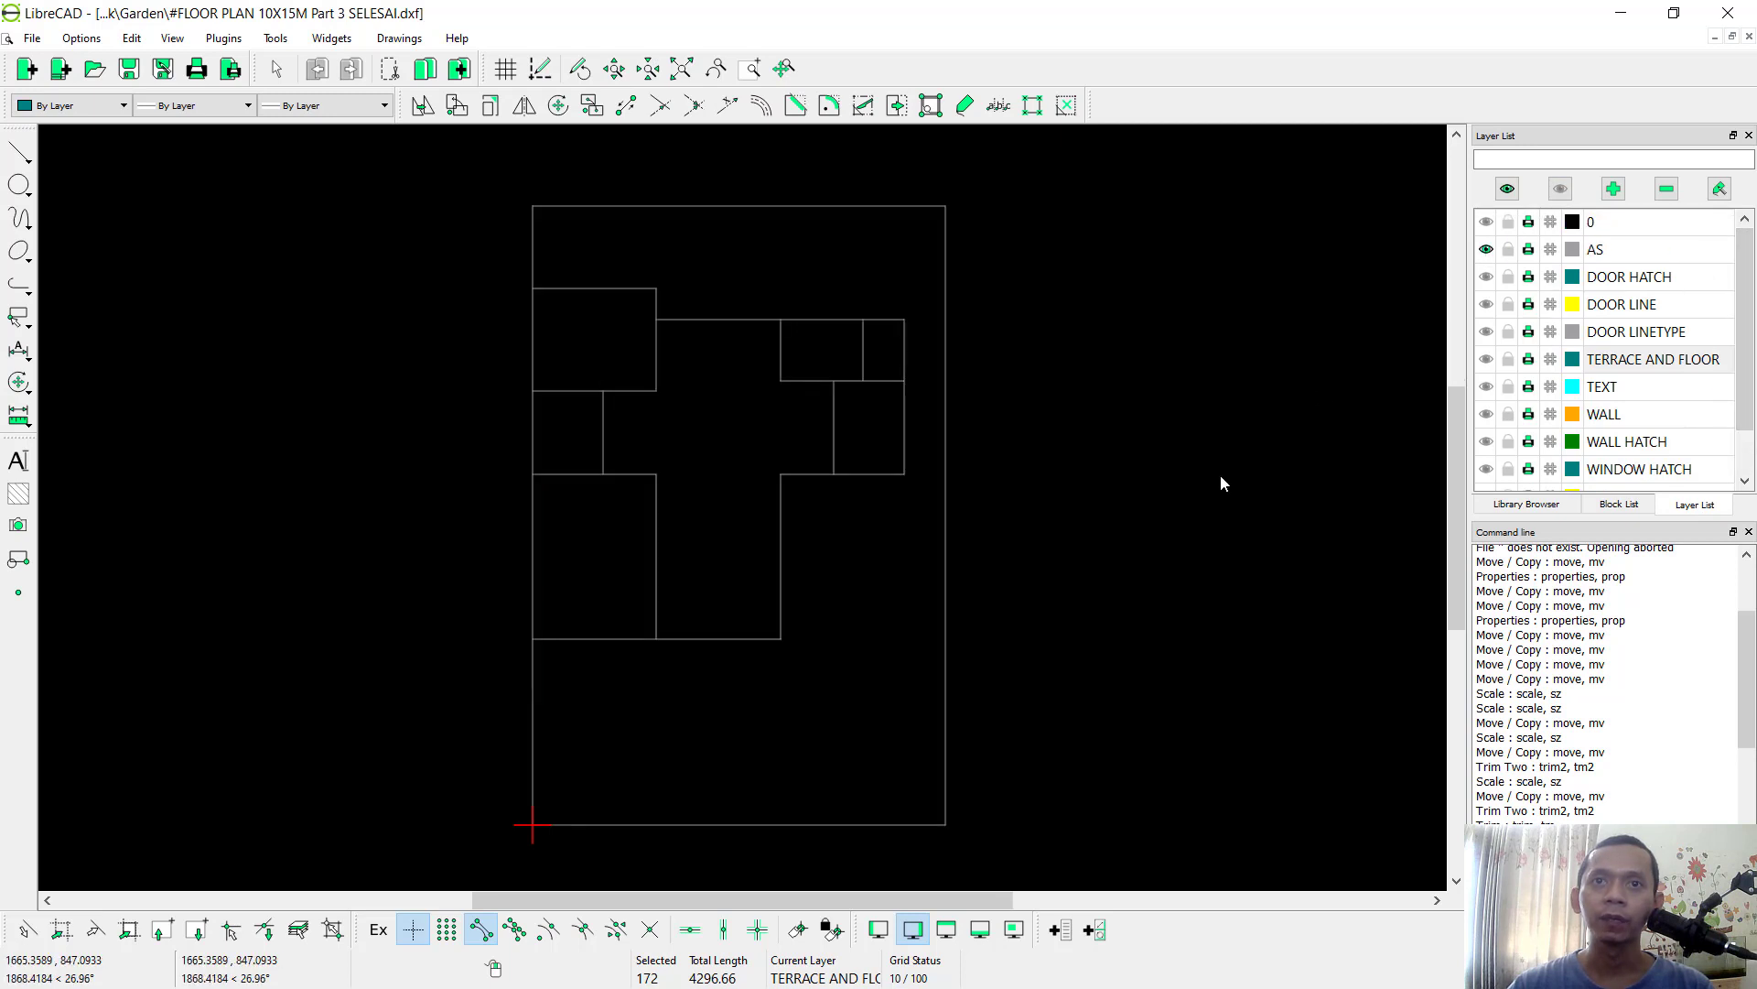
Step: Create a new layer named 'dimension' and make it current
{"action": "left_click", "coordinate": [1613, 190]}
{"action": "type", "text": "dimension"}
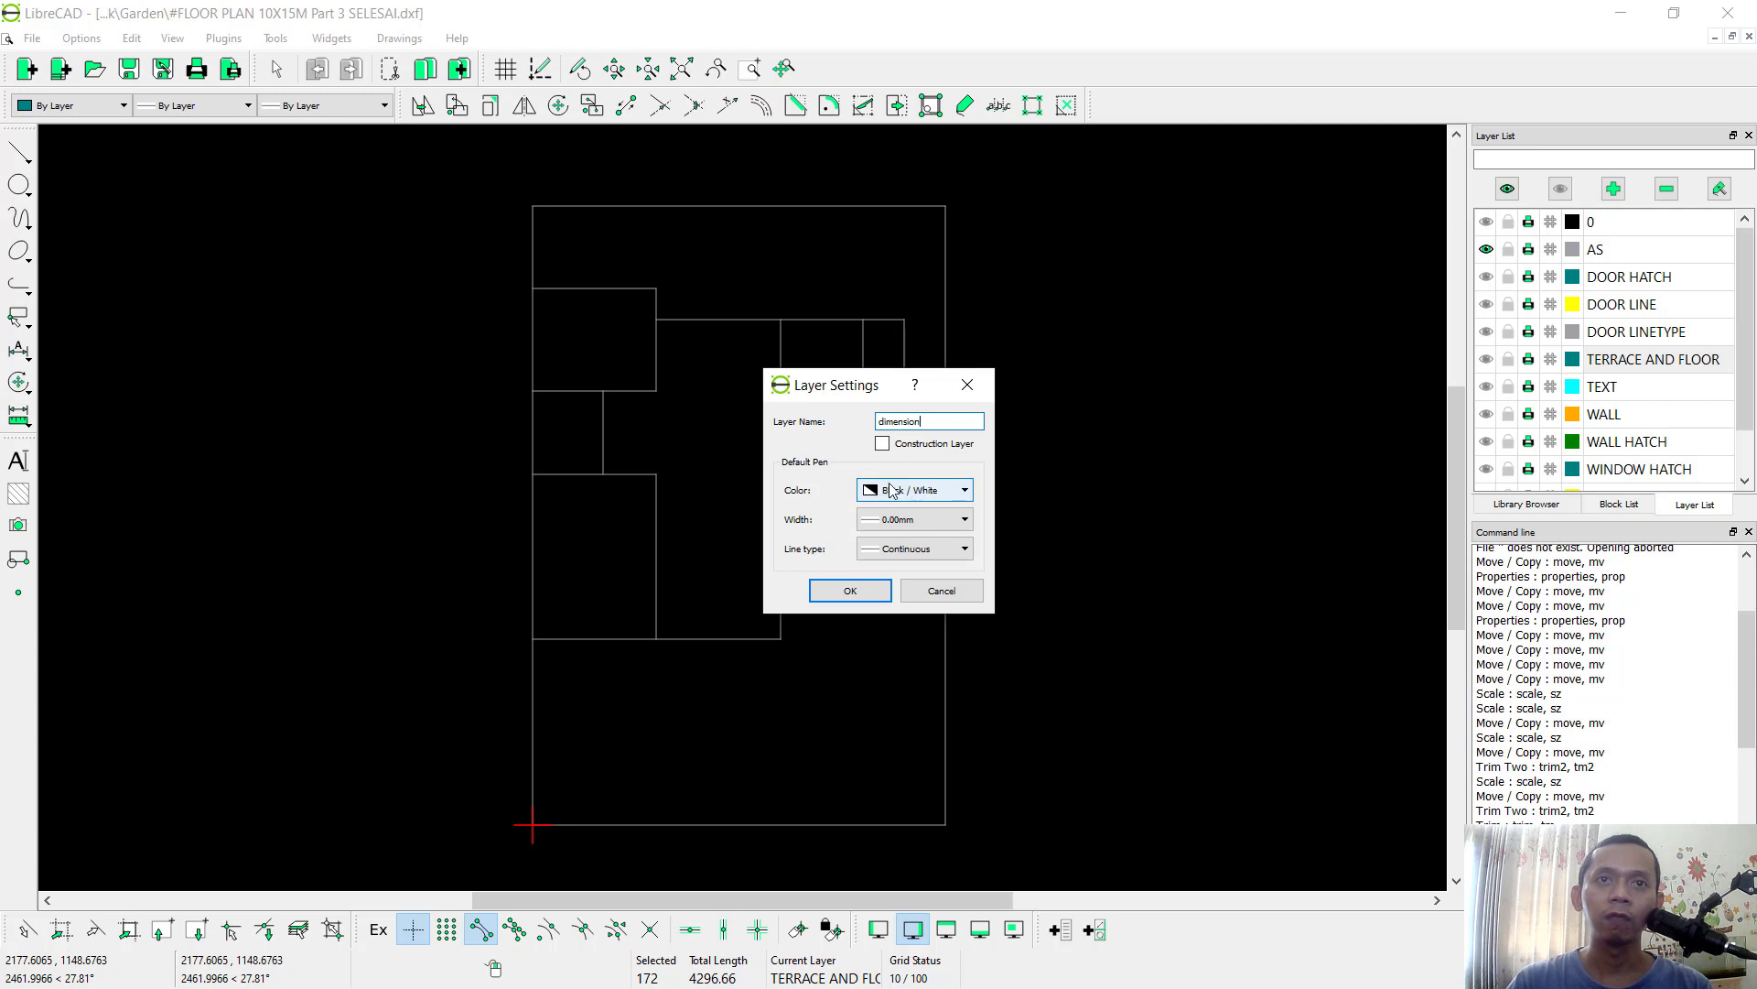
{"action": "left_click", "coordinate": [850, 591]}
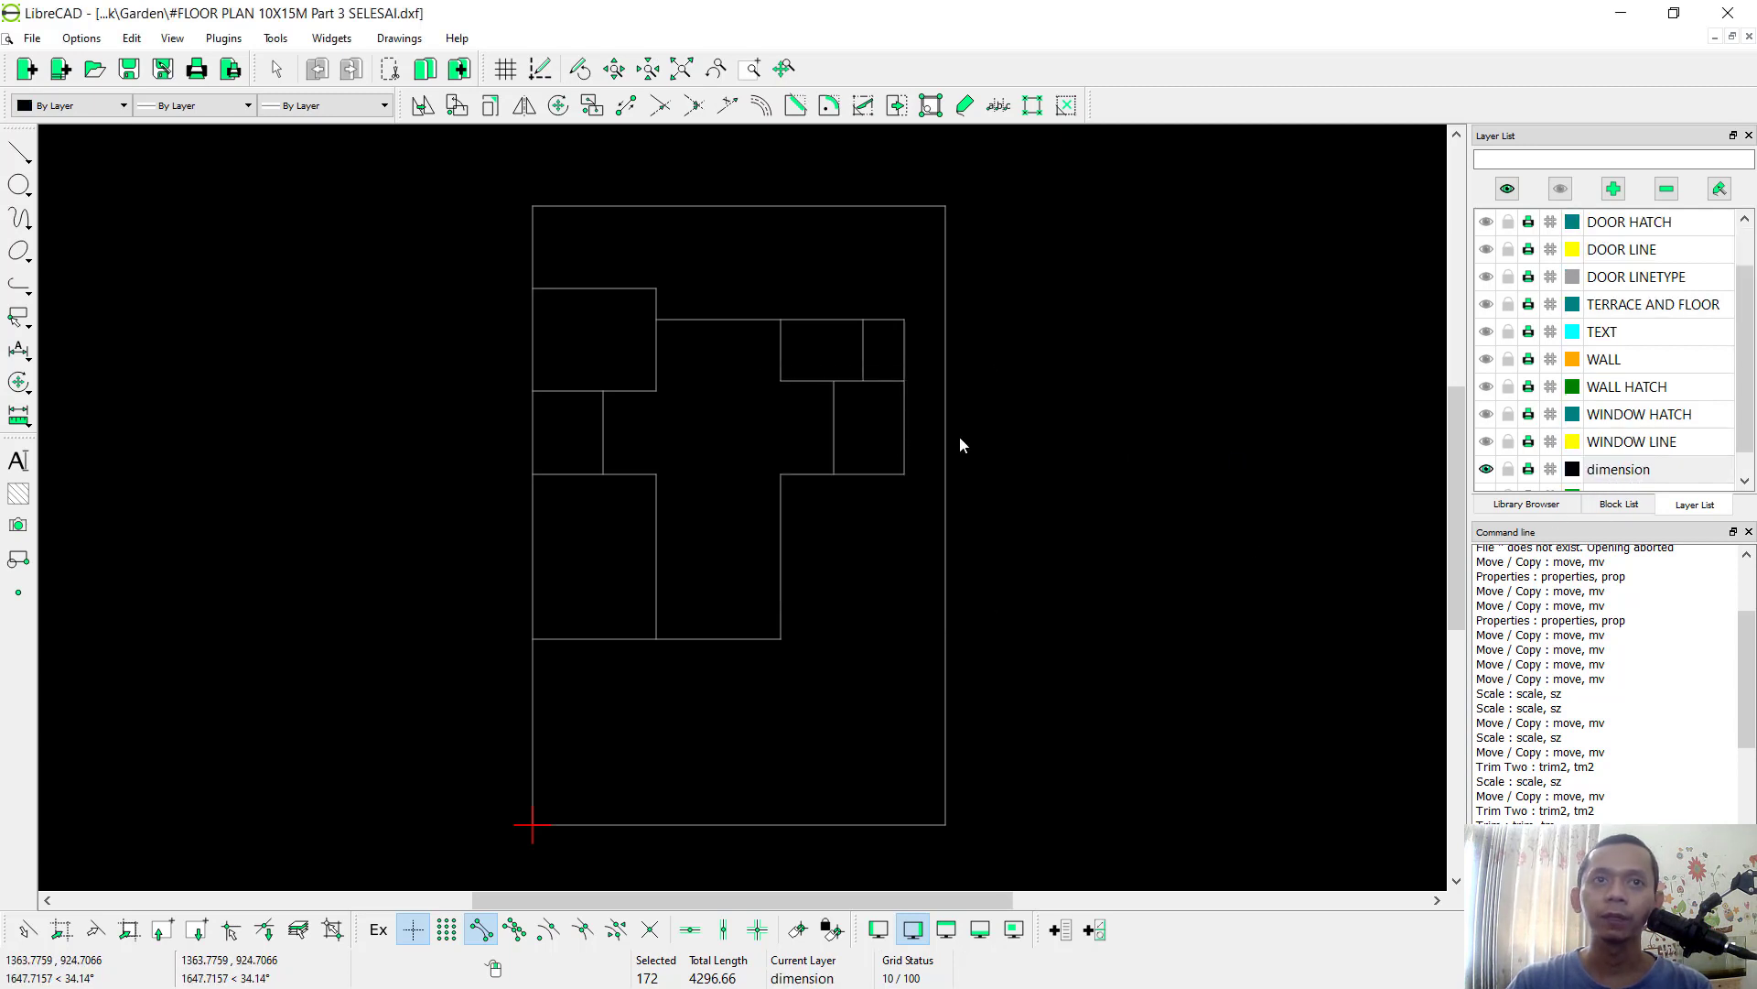
{"action": "scroll", "coordinate": [606, 828], "scroll_direction": "up", "scroll_amount": 3}
{"action": "scroll", "coordinate": [648, 639], "scroll_direction": "up", "scroll_amount": 1}
{"action": "mouse_move", "coordinate": [668, 637]}
{"action": "middle_mouse_down"}
{"action": "mouse_move", "coordinate": [578, 511]}
{"action": "mouse_move", "coordinate": [542, 503]}
{"action": "middle_mouse_up"}
Step: Set dimension style: scale 75, gap 0.2, yellow text, dark gray extension and dimension lines
{"action": "left_click", "coordinate": [80, 41]}
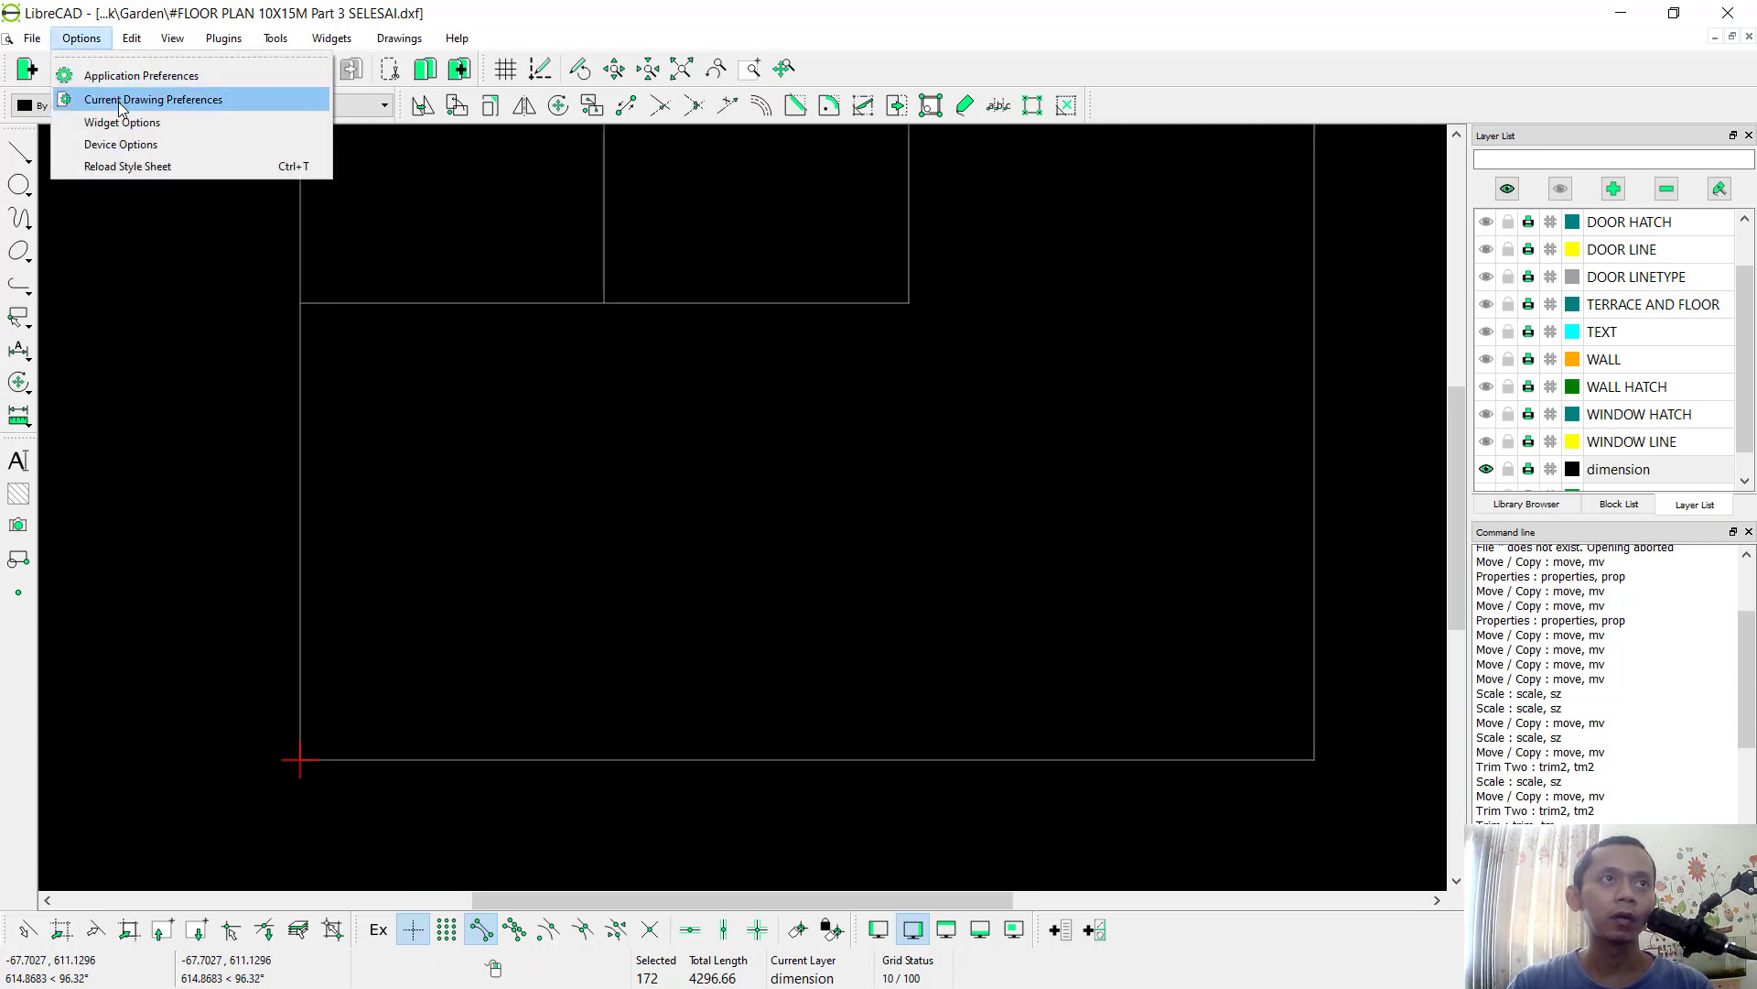
{"action": "left_click", "coordinate": [191, 101]}
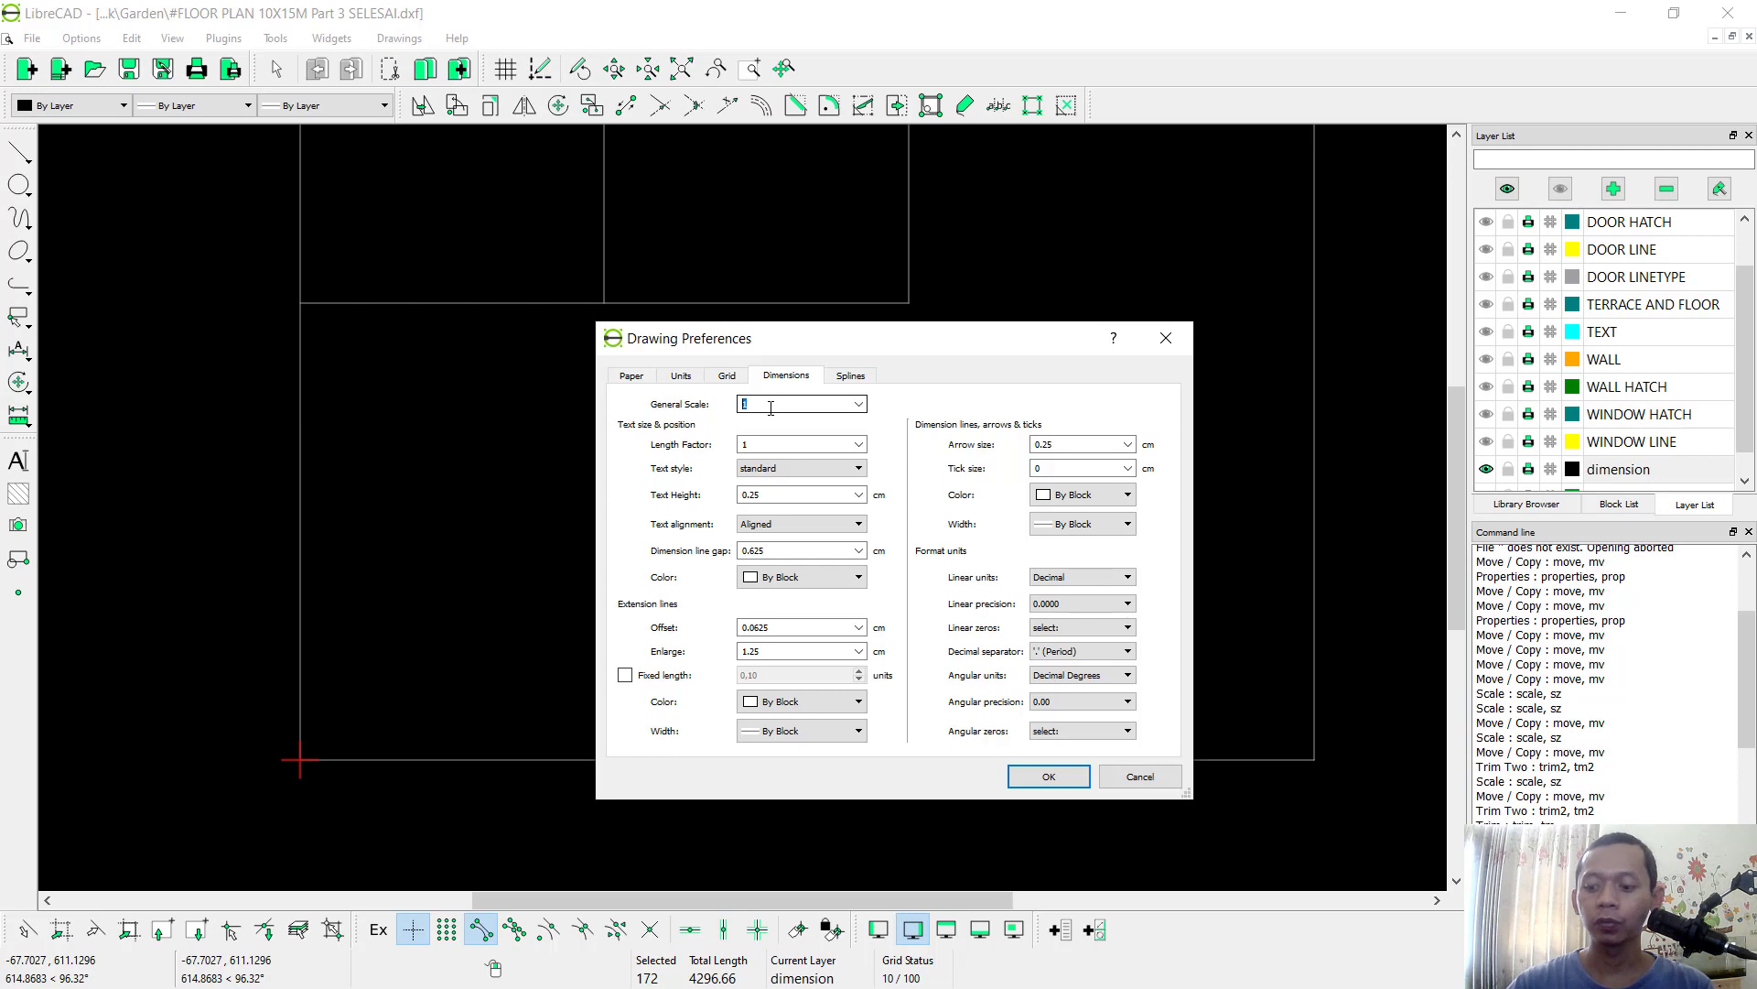
{"action": "type", "text": "75"}
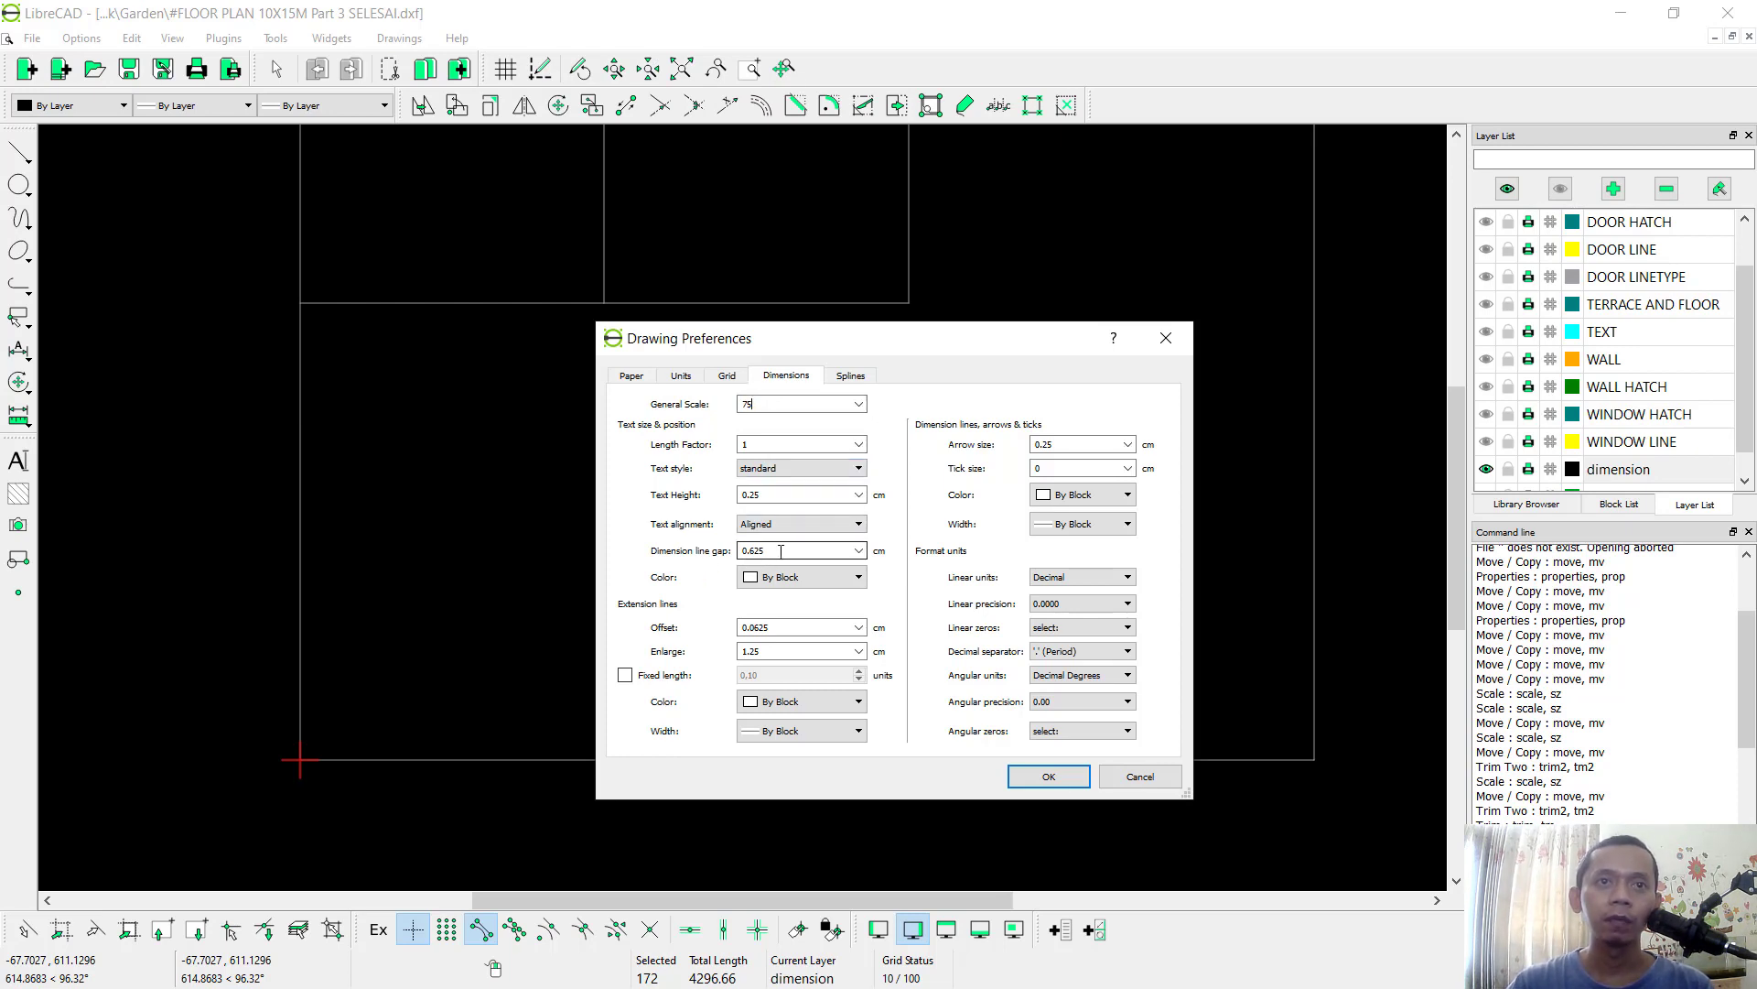
{"action": "type", "text": "0."}
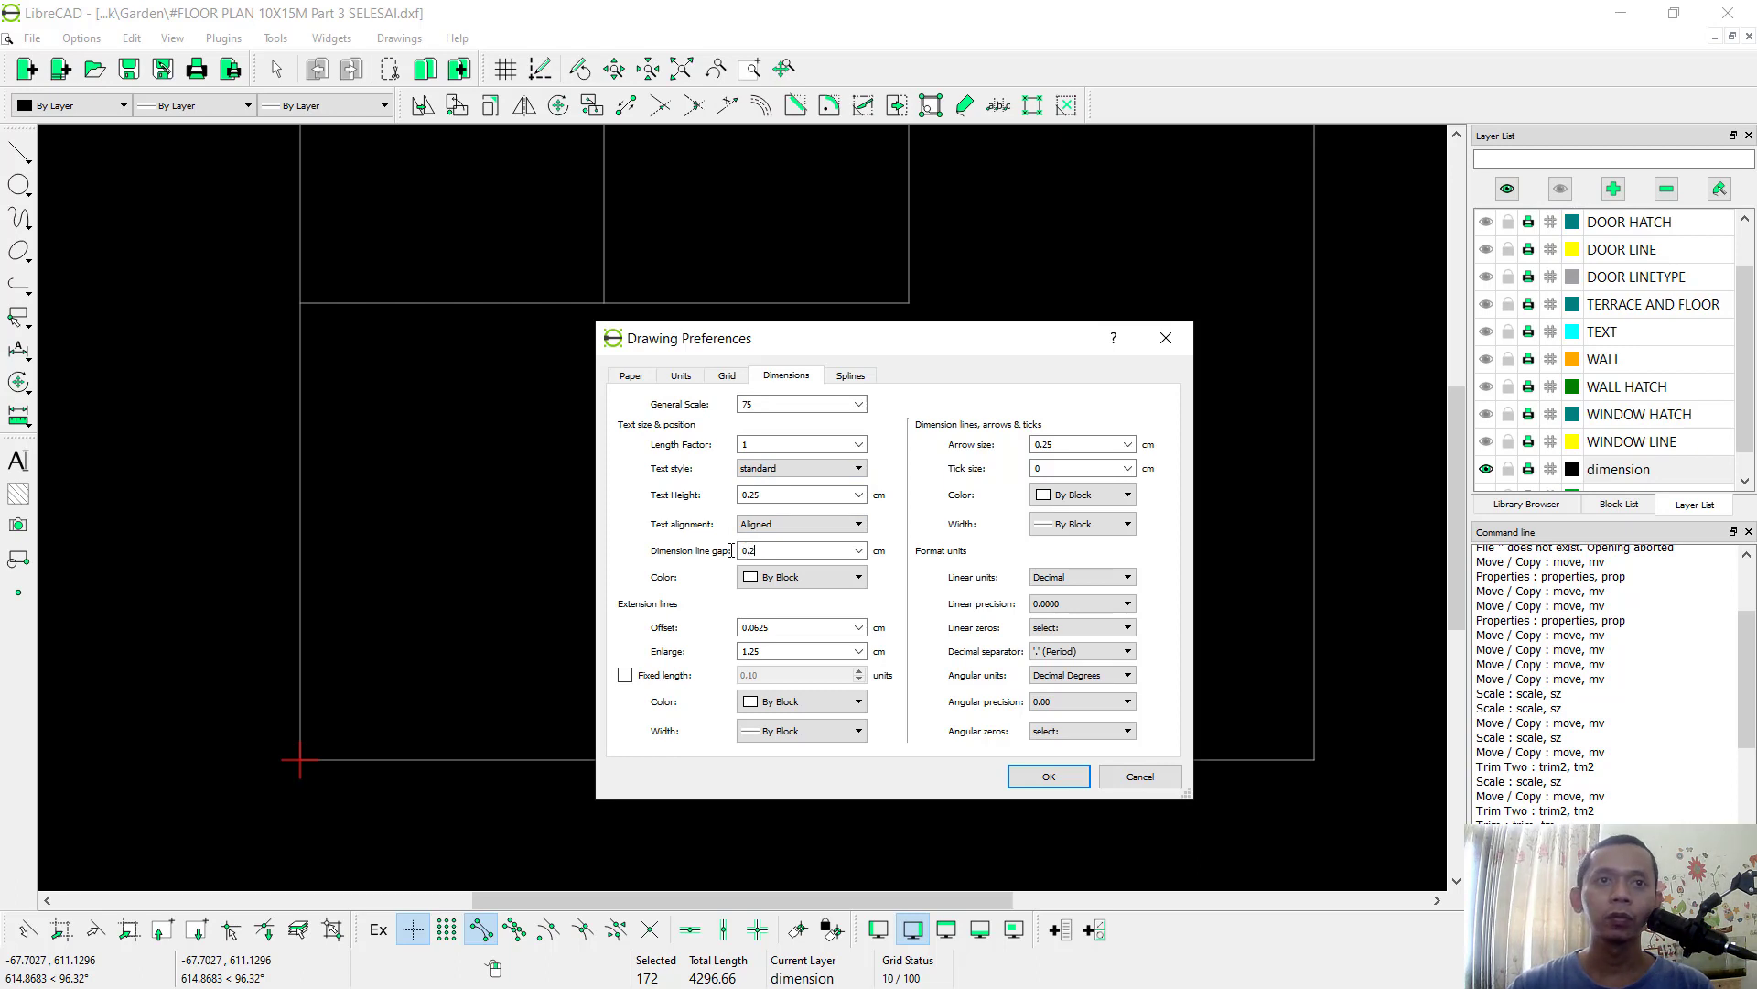
{"action": "left_click", "coordinate": [776, 577]}
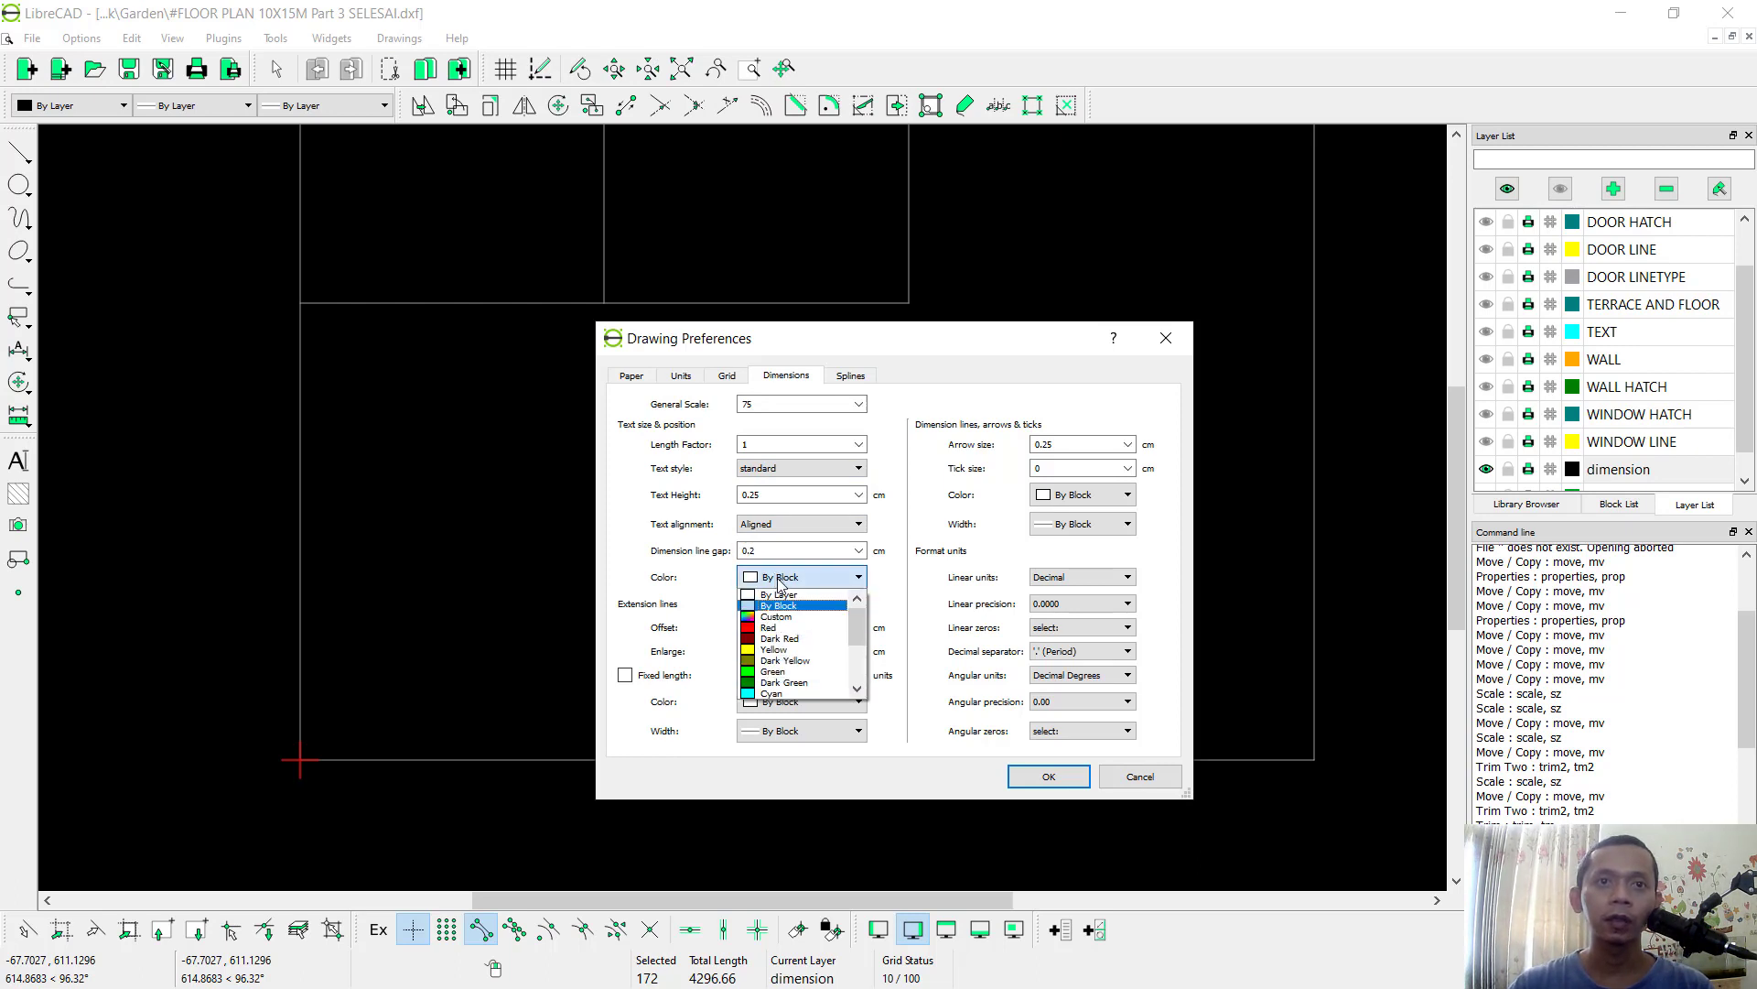
{"action": "left_click", "coordinate": [773, 649]}
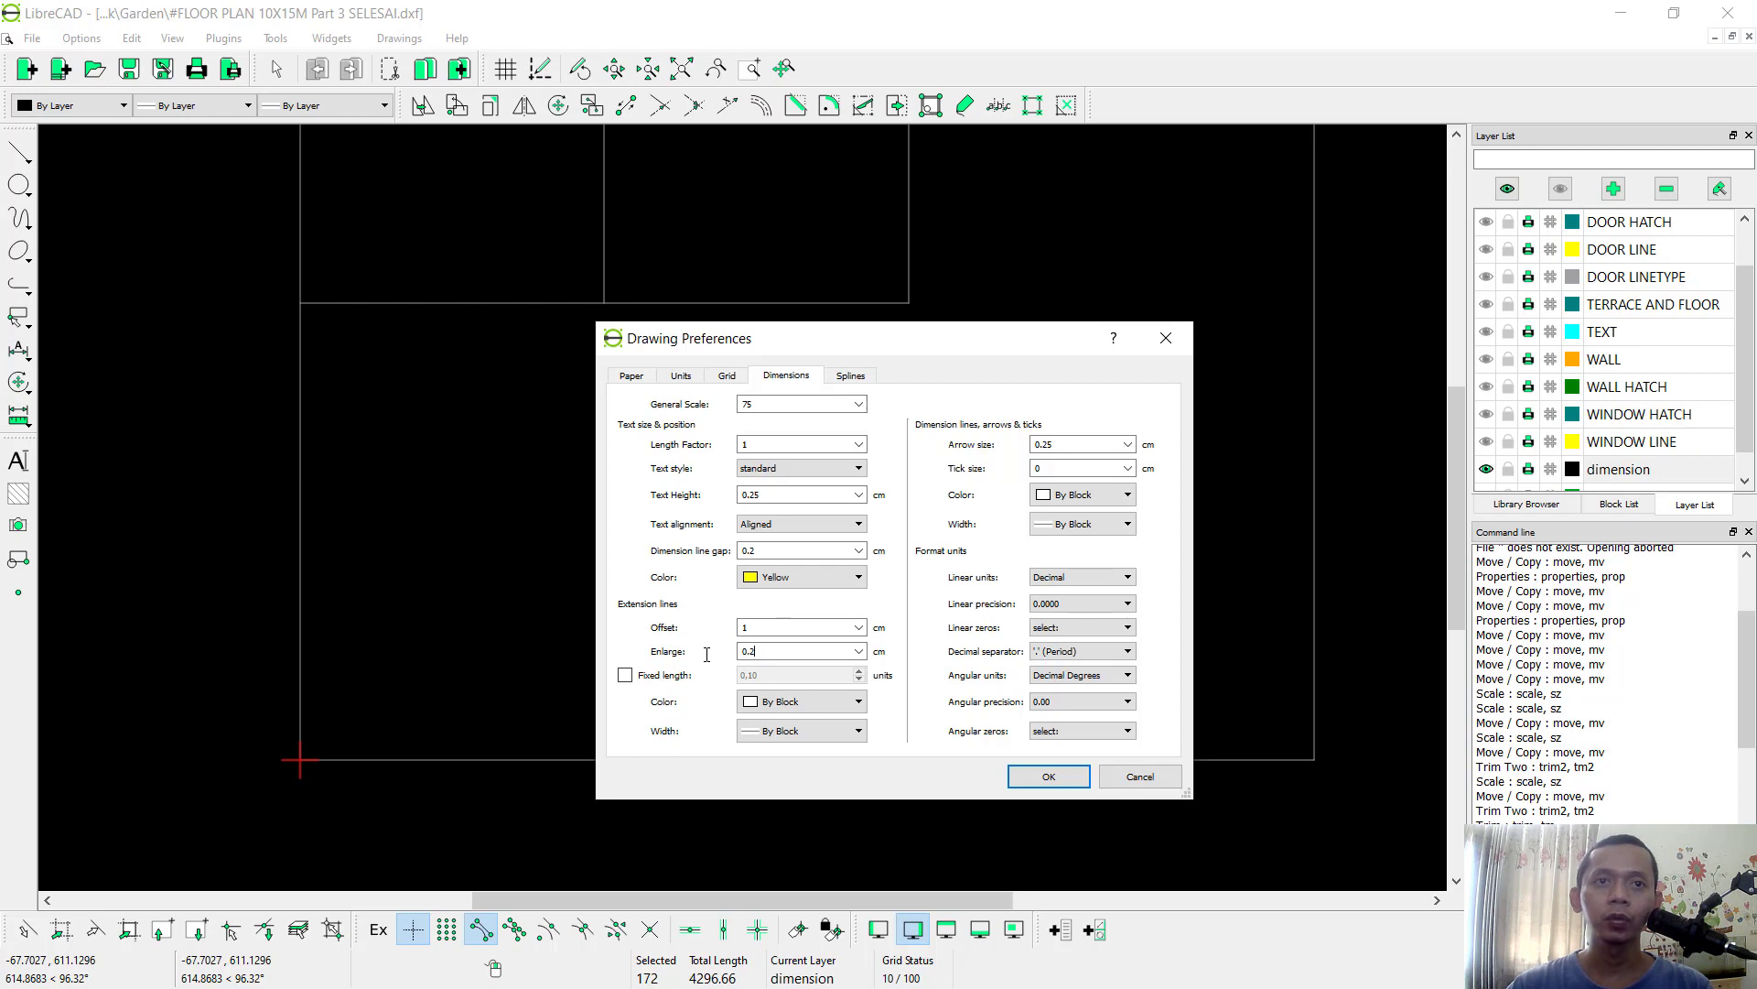
{"action": "left_click", "coordinate": [767, 703]}
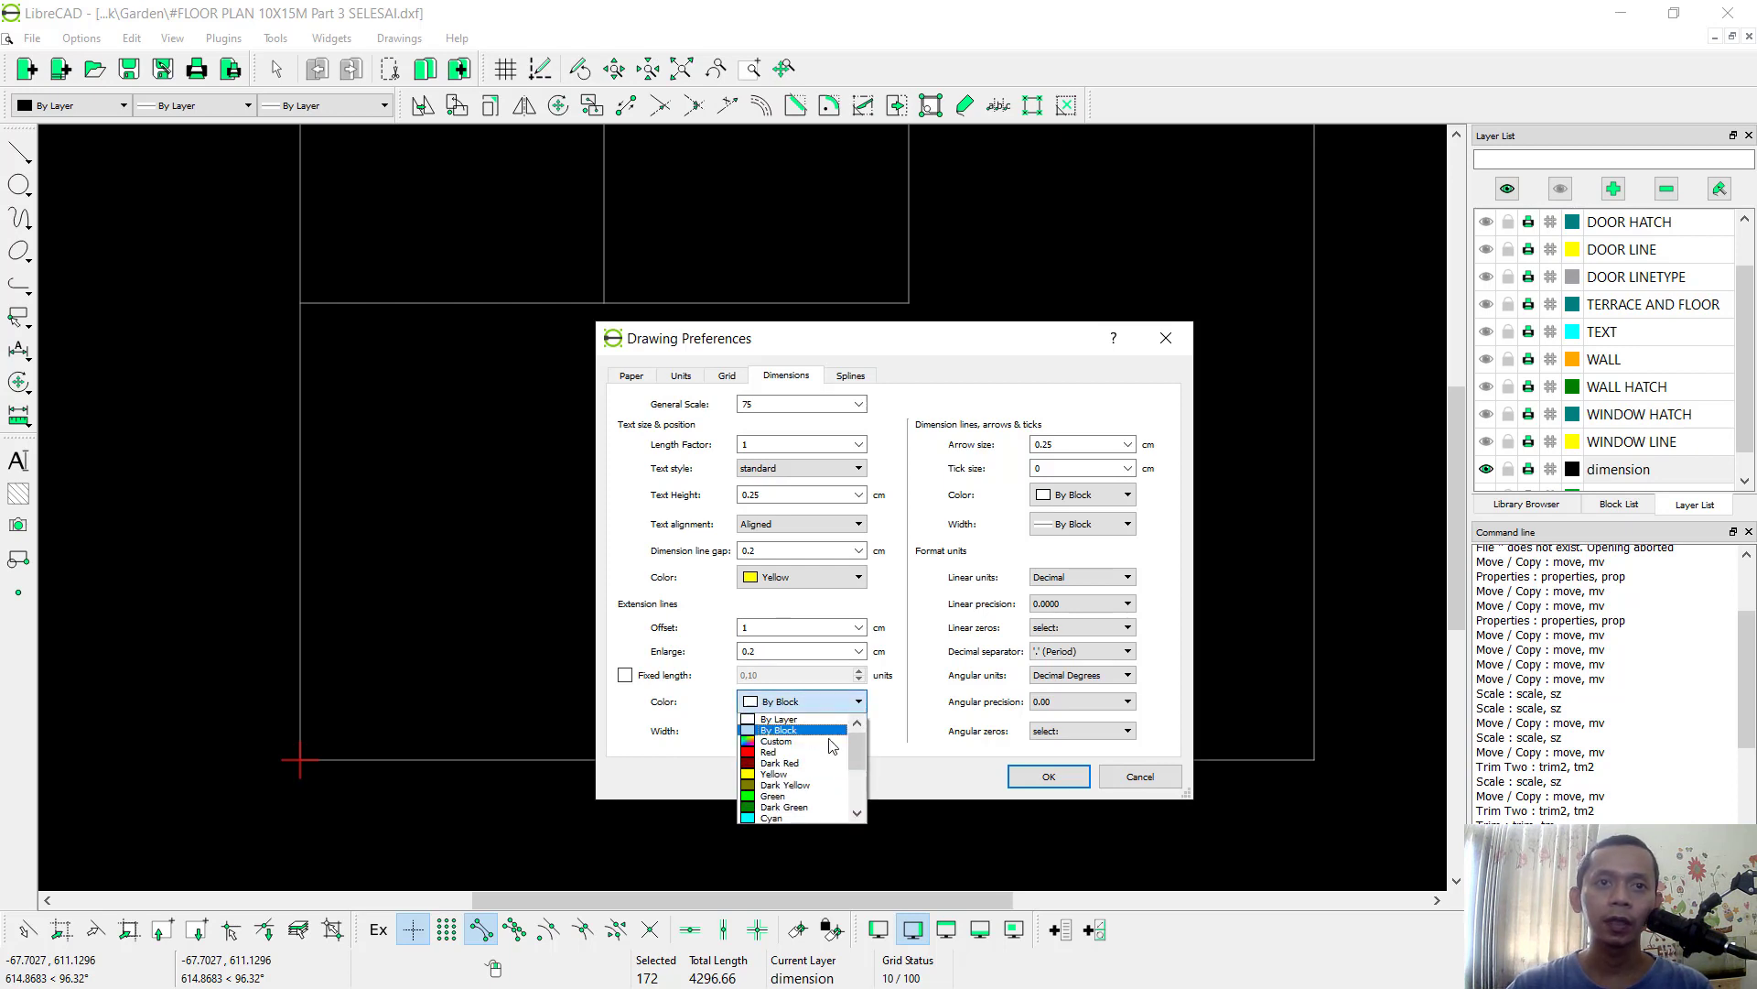
{"action": "scroll", "coordinate": [857, 757], "scroll_direction": "down", "scroll_amount": 3}
{"action": "left_click", "coordinate": [824, 806]}
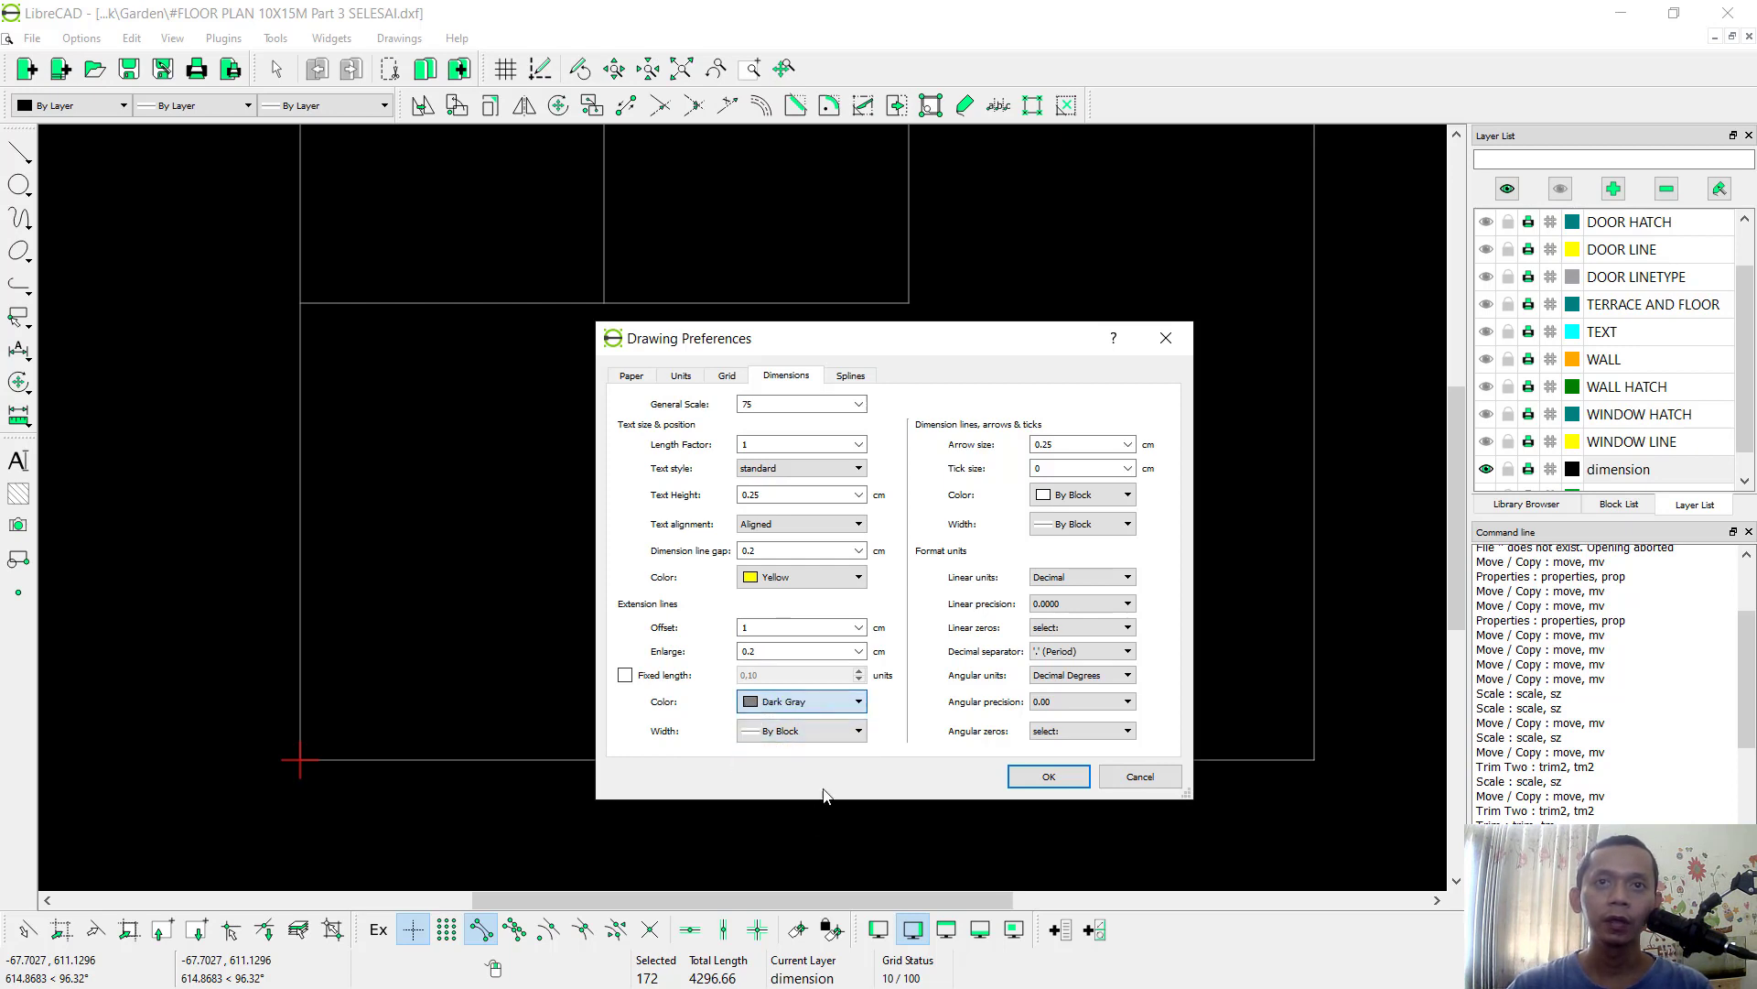
{"action": "left_click", "coordinate": [1076, 503]}
{"action": "scroll", "coordinate": [1071, 567], "scroll_direction": "down", "scroll_amount": 3}
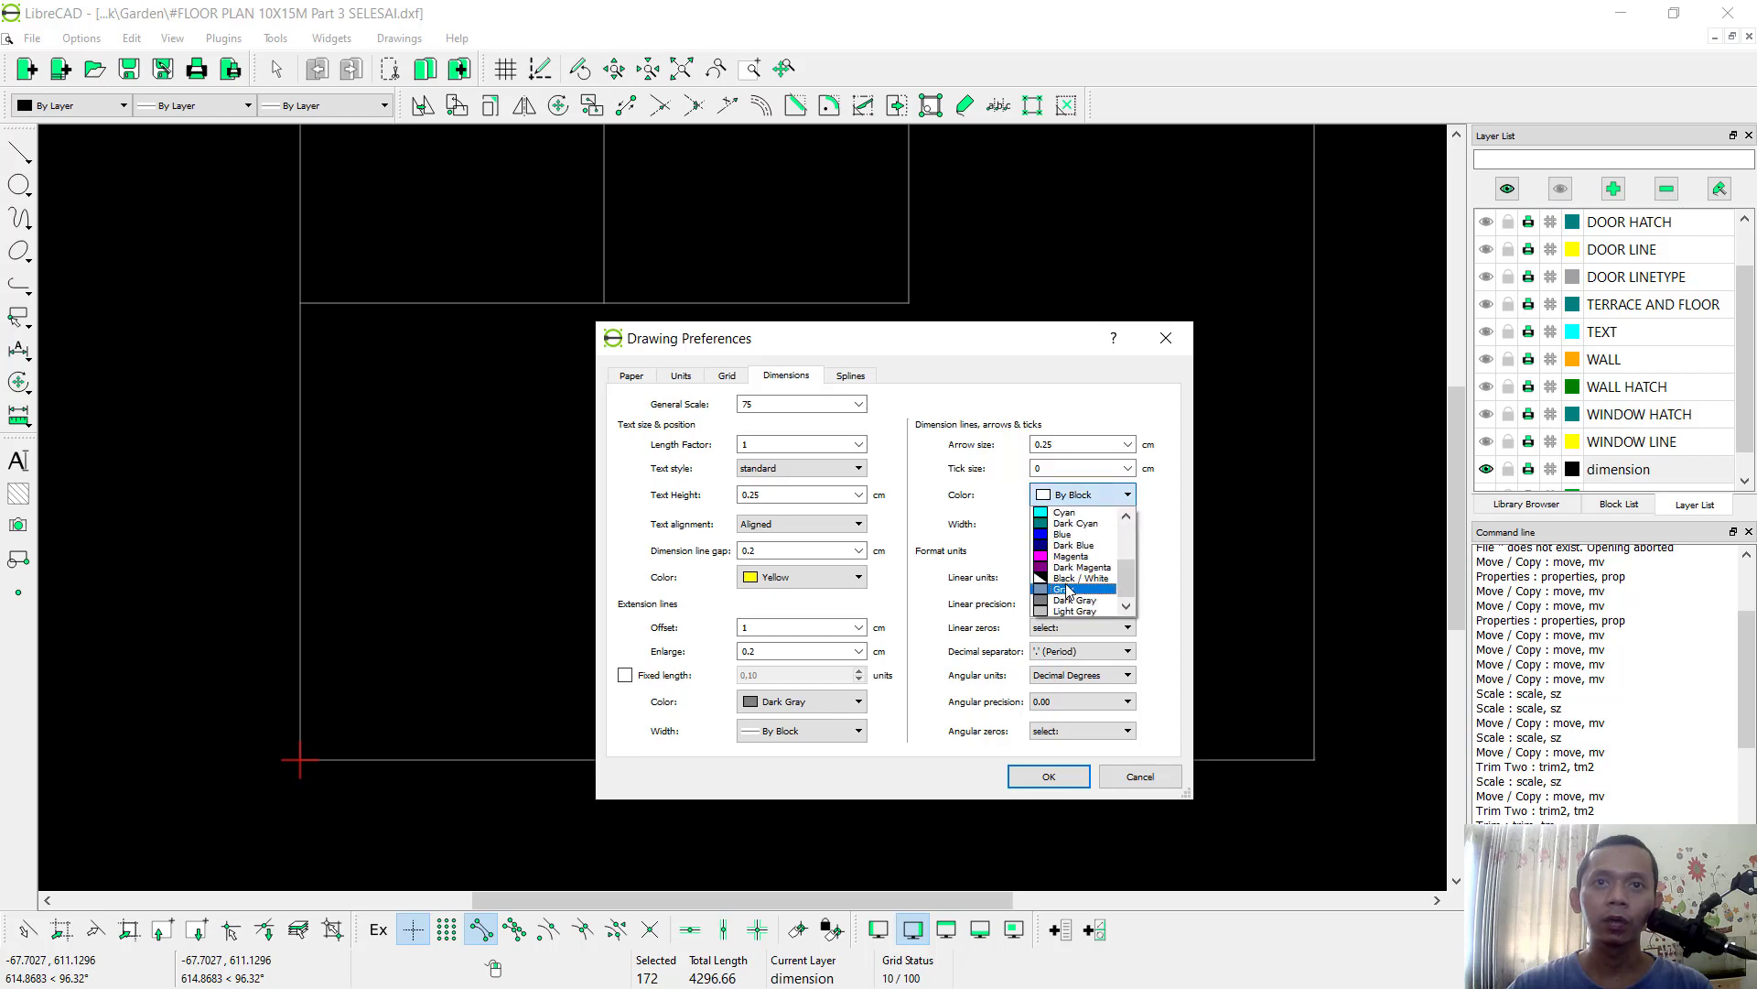
{"action": "left_click", "coordinate": [1082, 599]}
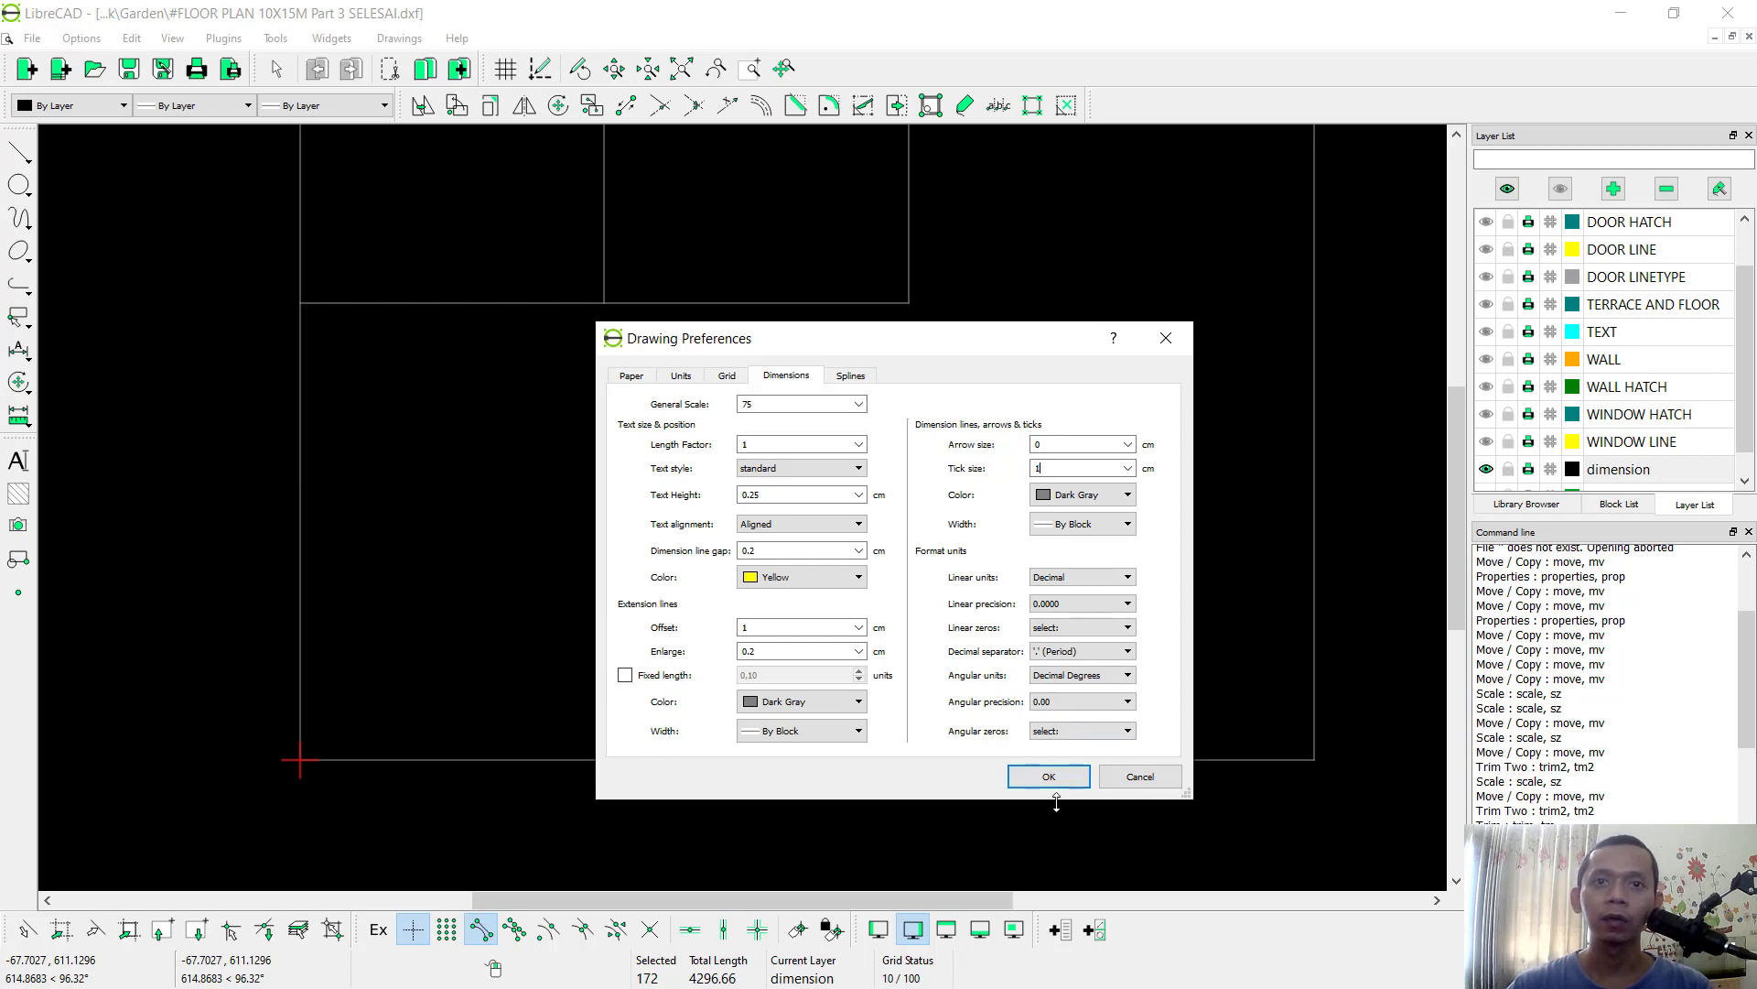
{"action": "left_click", "coordinate": [1049, 776]}
{"action": "middle_click_drag", "start_coordinate": [840, 510], "coordinate": [835, 529]}
Step: Place a horizontal 300 dimension below the plan between the left wall and interior wall corners
{"action": "left_click", "coordinate": [20, 353]}
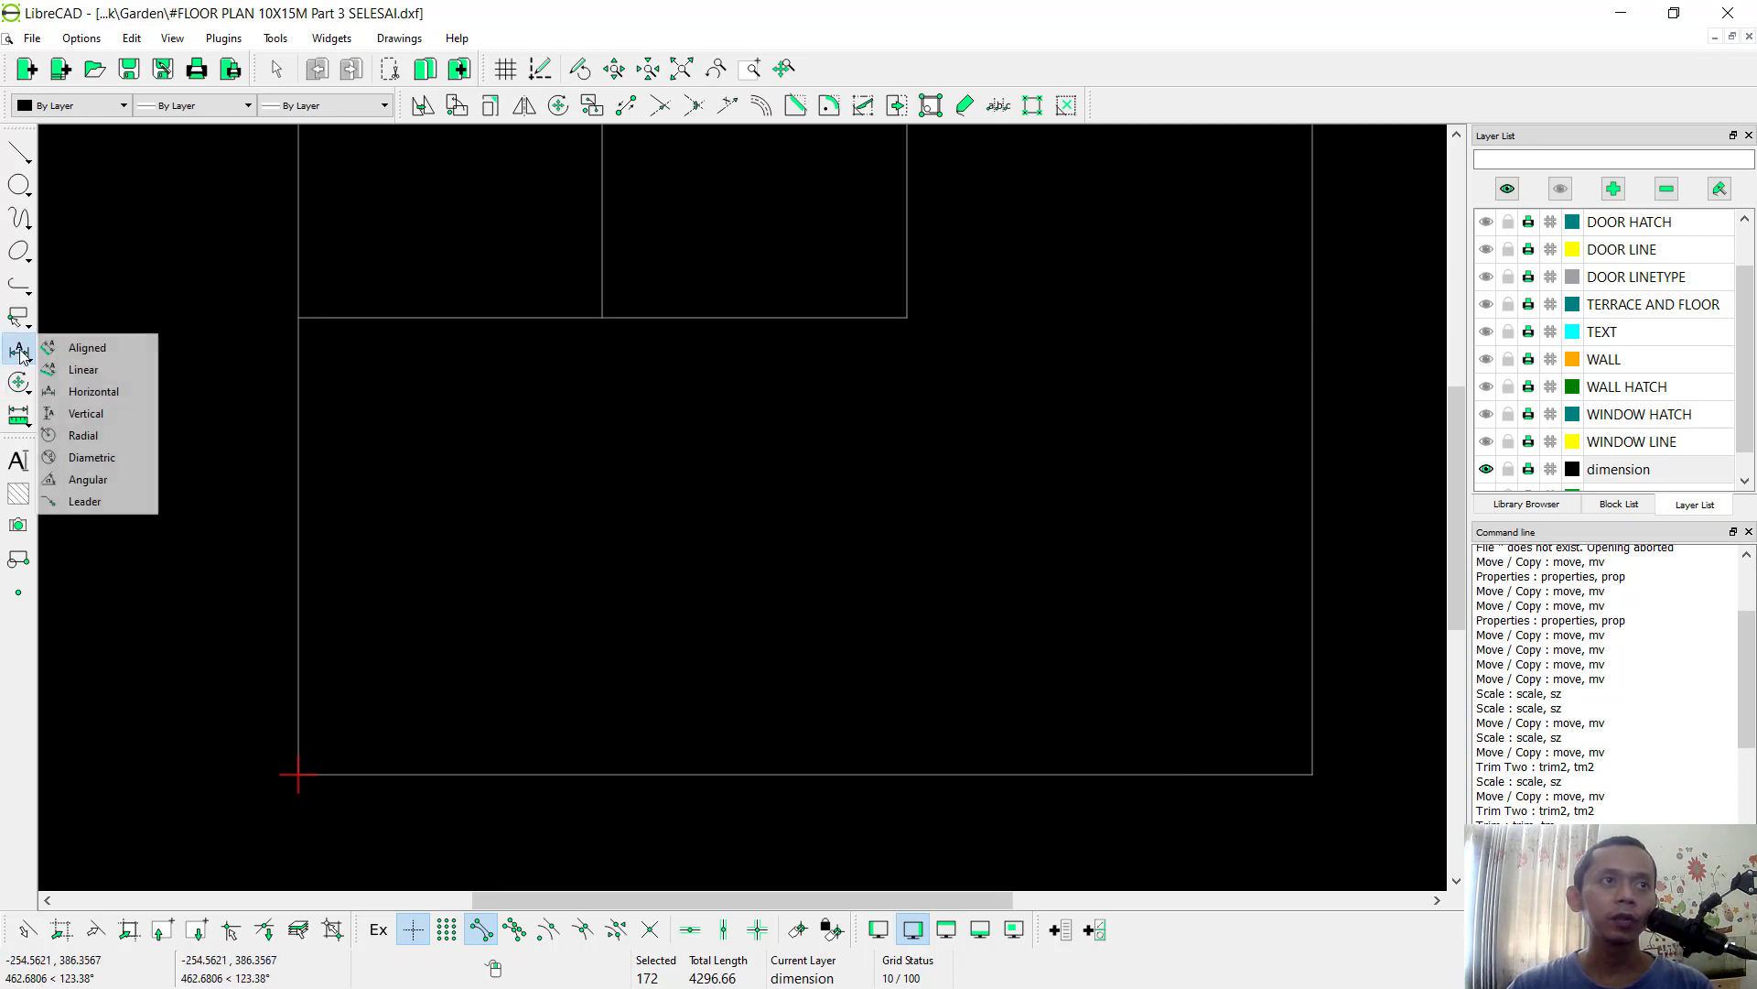
{"action": "left_click", "coordinate": [83, 391]}
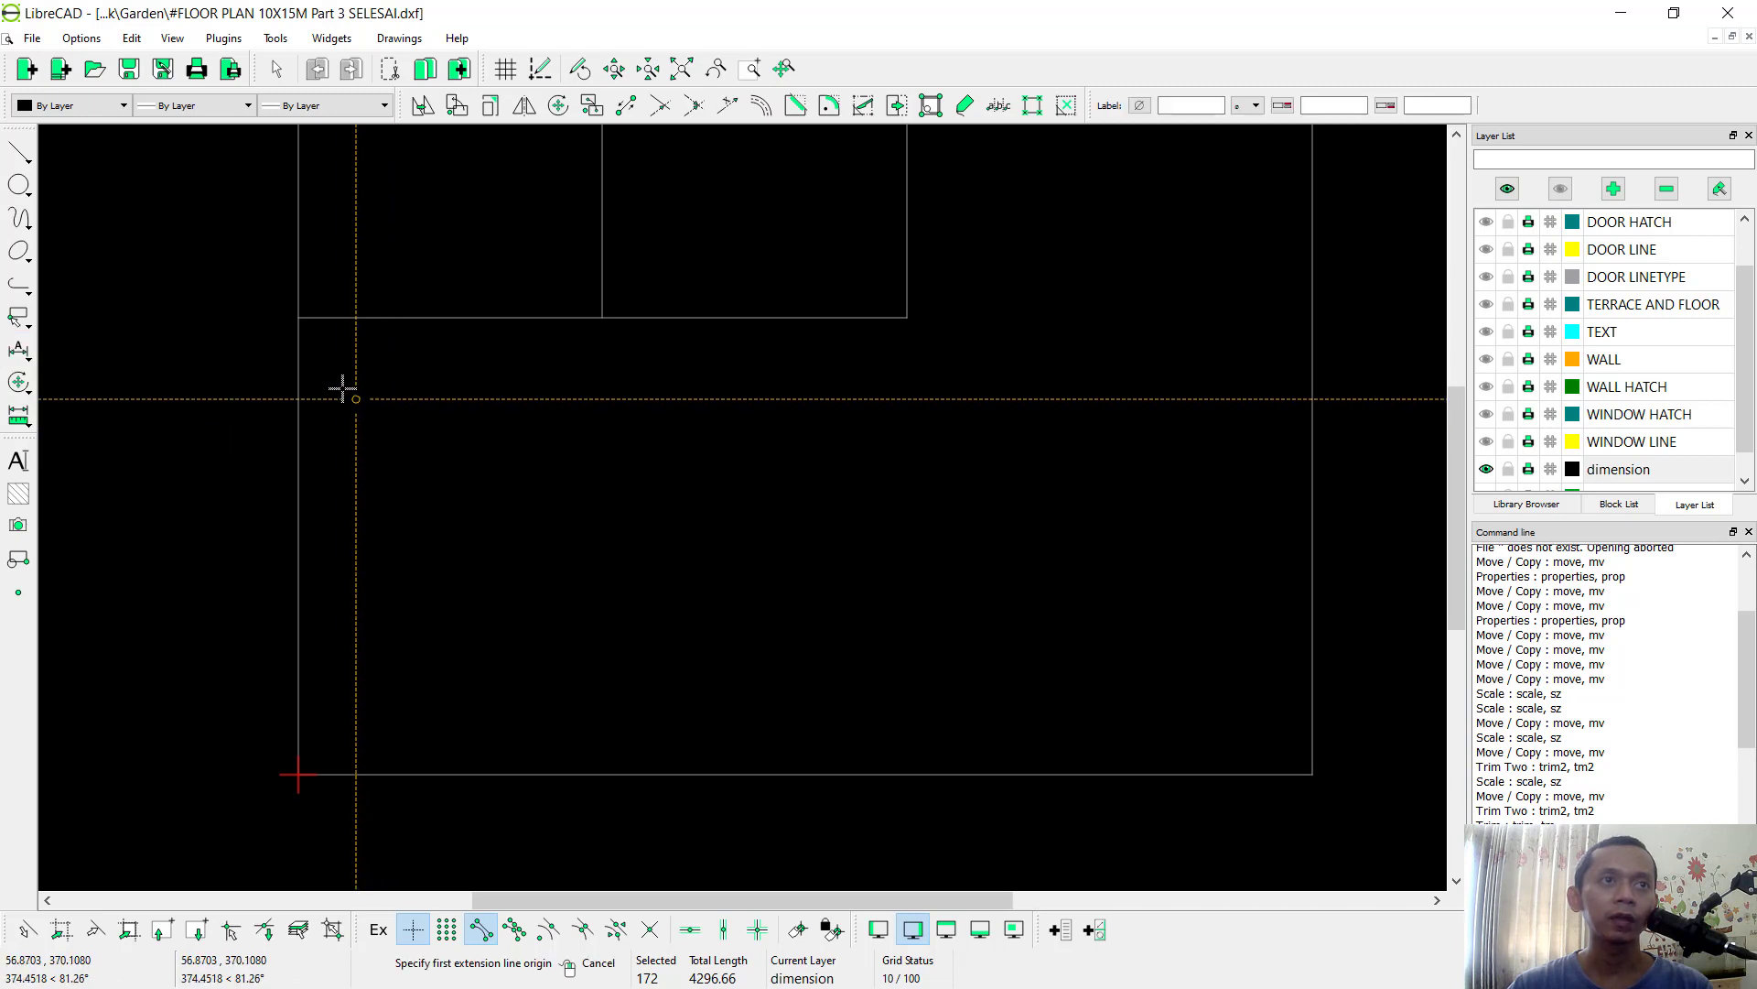
{"action": "left_click", "coordinate": [298, 317]}
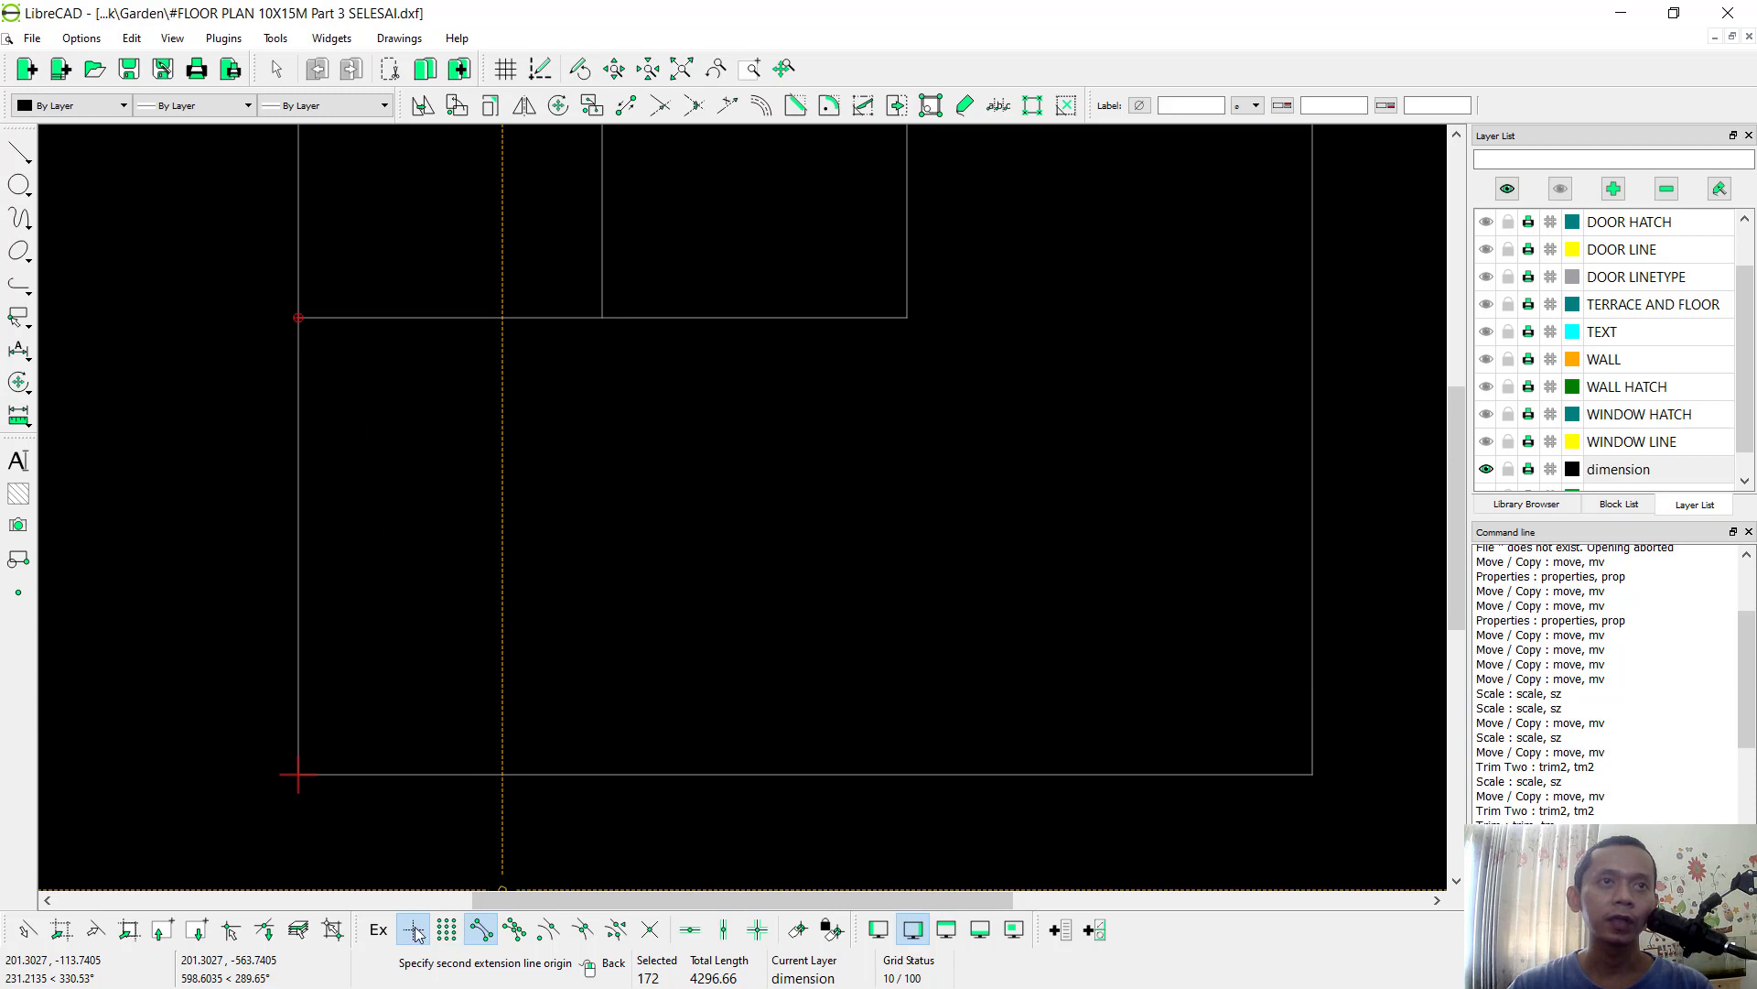
{"action": "left_click", "coordinate": [601, 317]}
{"action": "scroll", "coordinate": [558, 586], "scroll_direction": "down", "scroll_amount": 4}
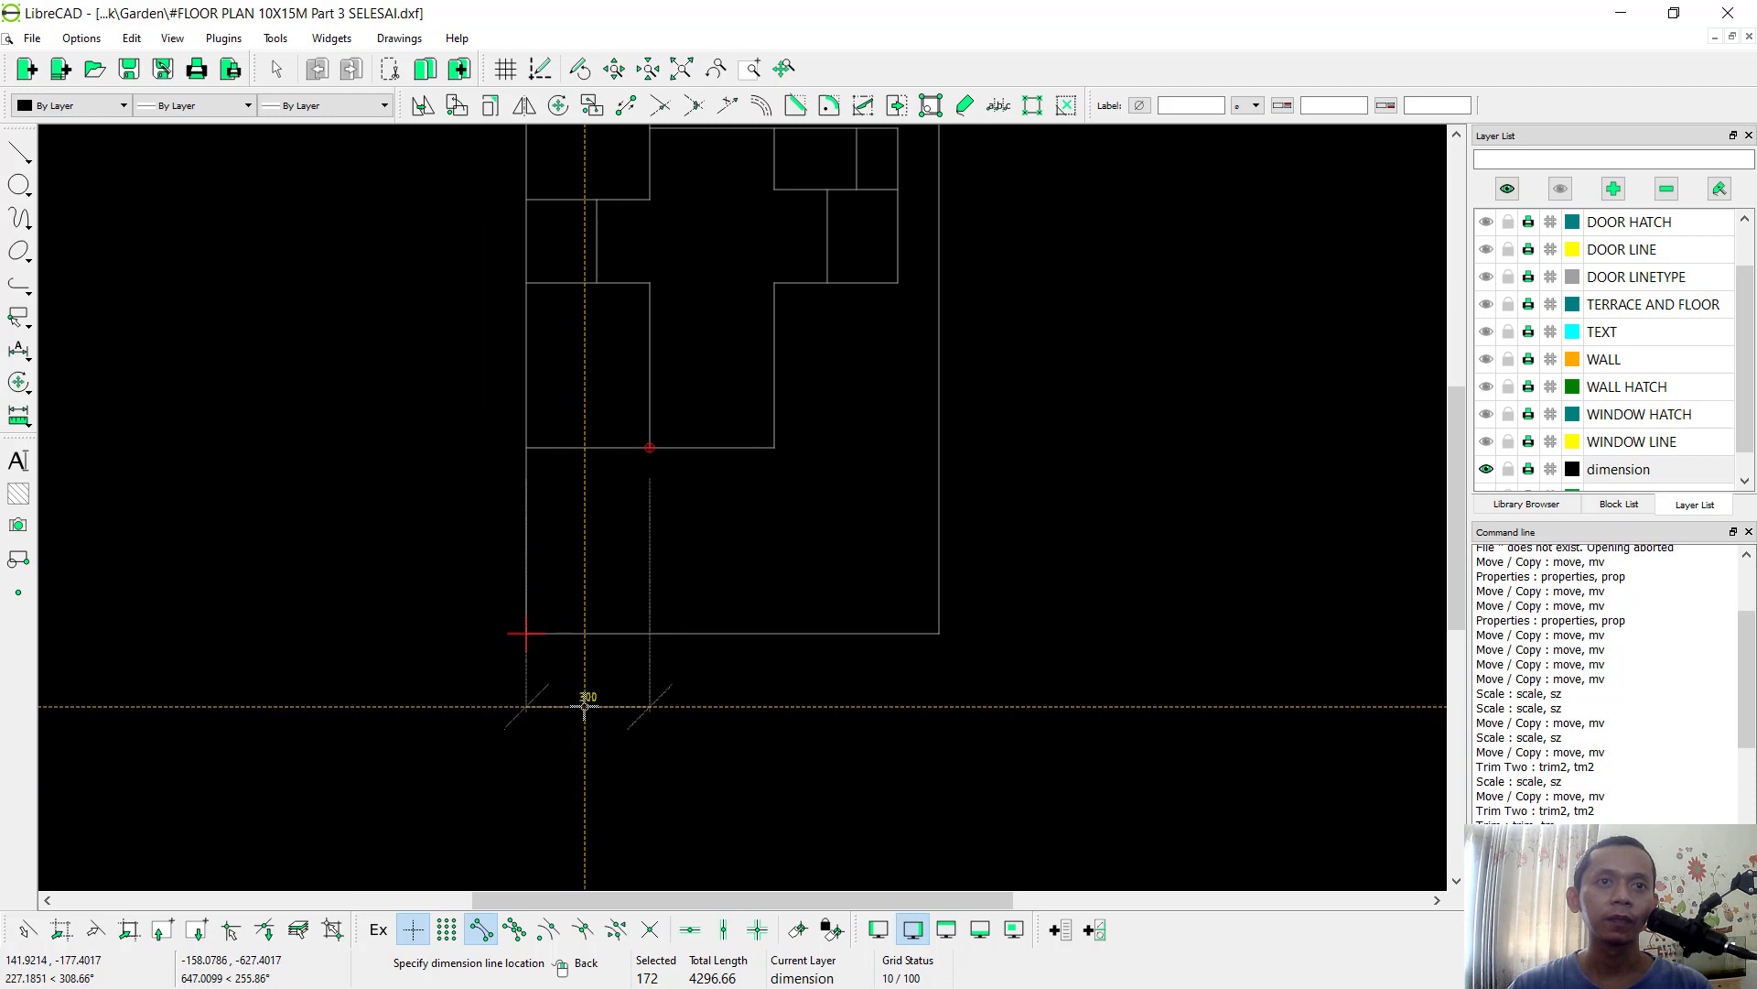
{"action": "left_click", "coordinate": [585, 705]}
{"action": "scroll", "coordinate": [540, 732], "scroll_direction": "up", "scroll_amount": 3}
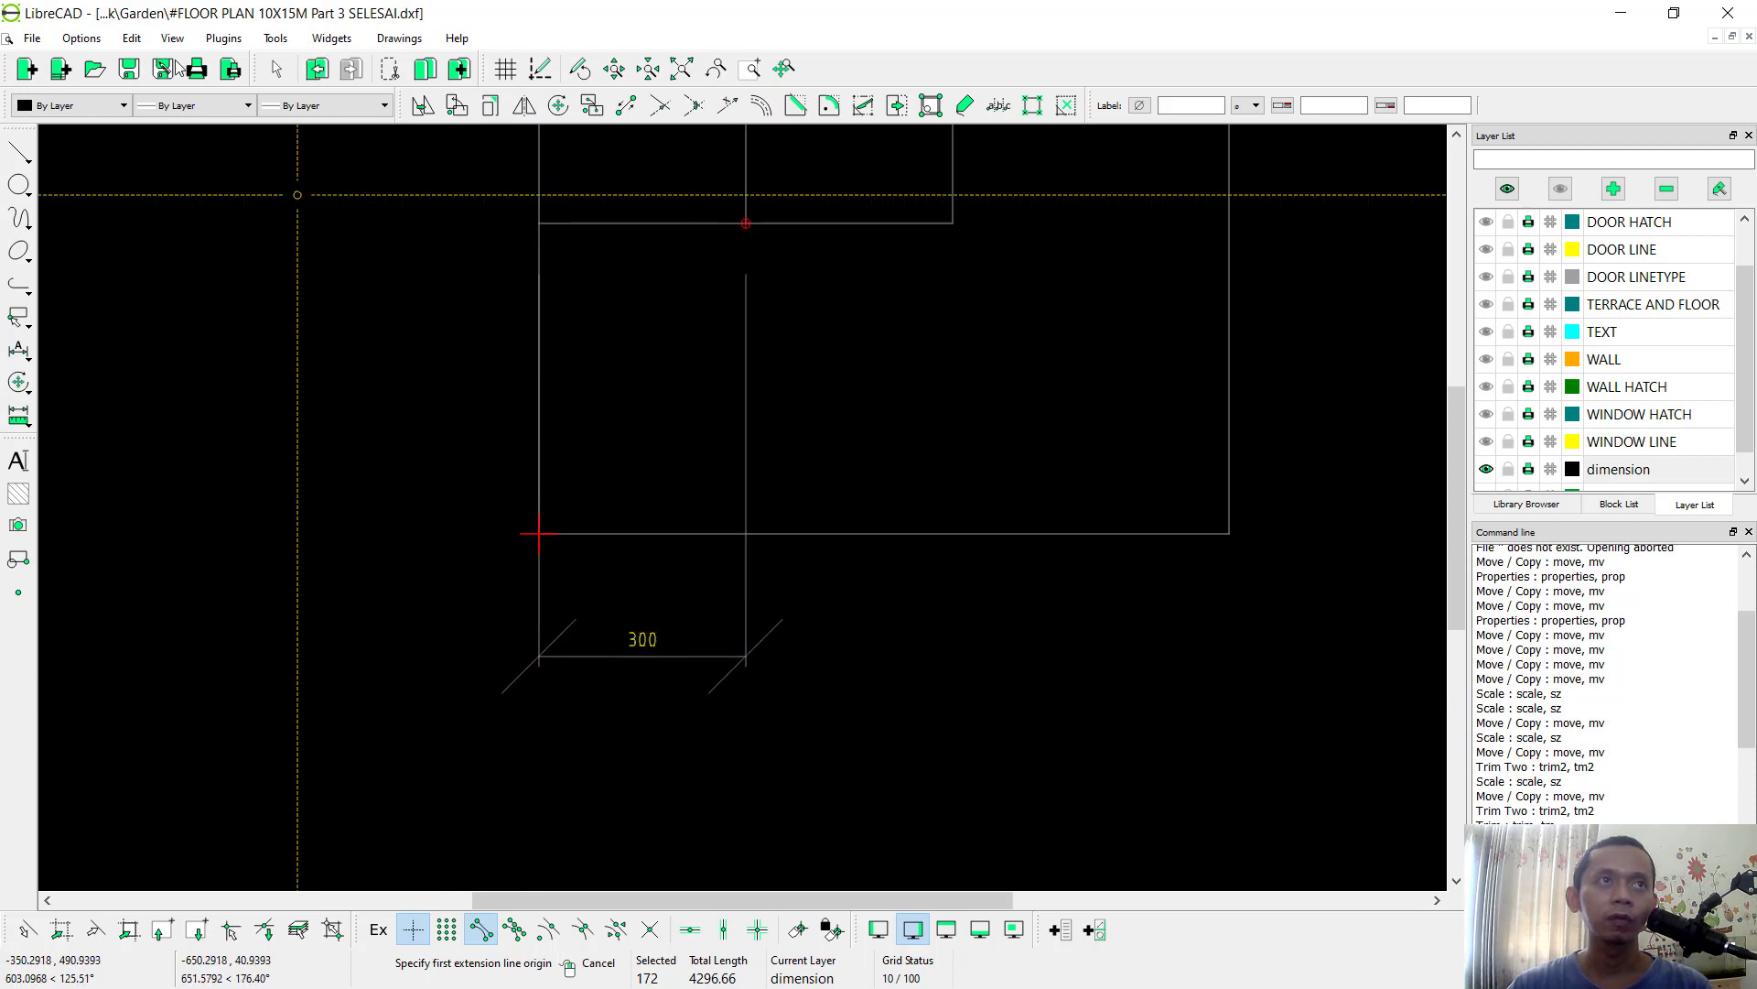
{"action": "left_click", "coordinate": [82, 38]}
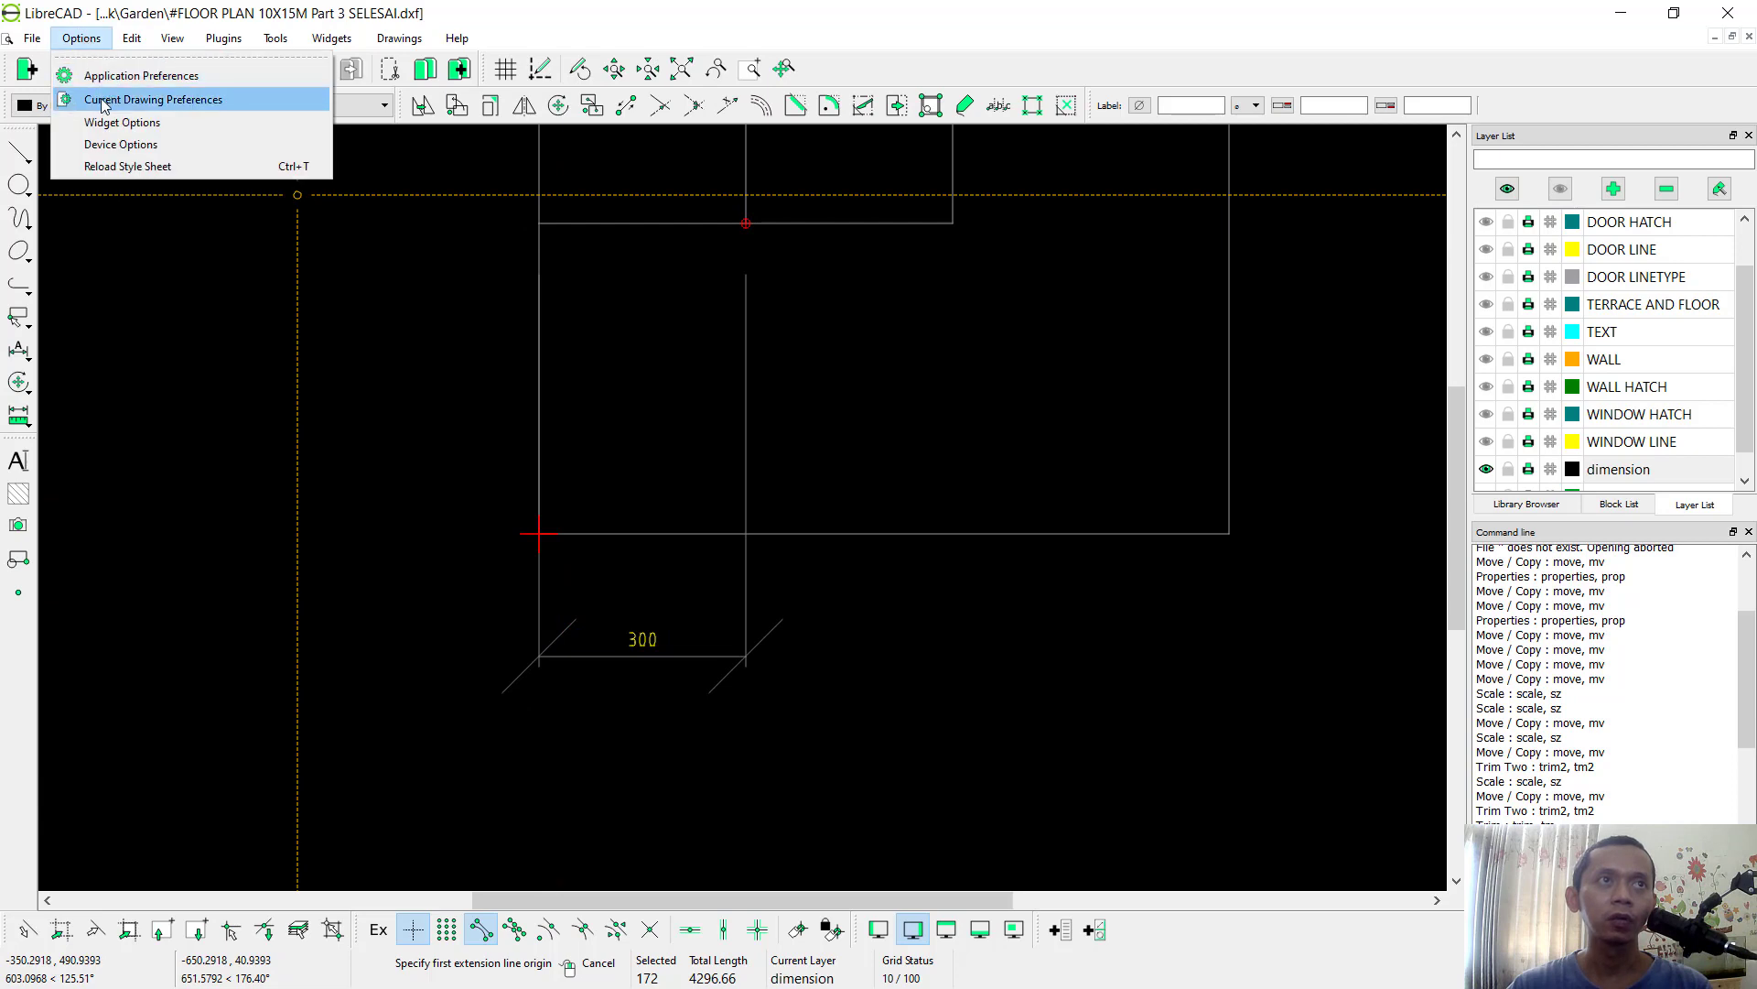
Step: Change the dimension tick size to 0.1 in the drawing preferences
{"action": "left_click", "coordinate": [137, 100]}
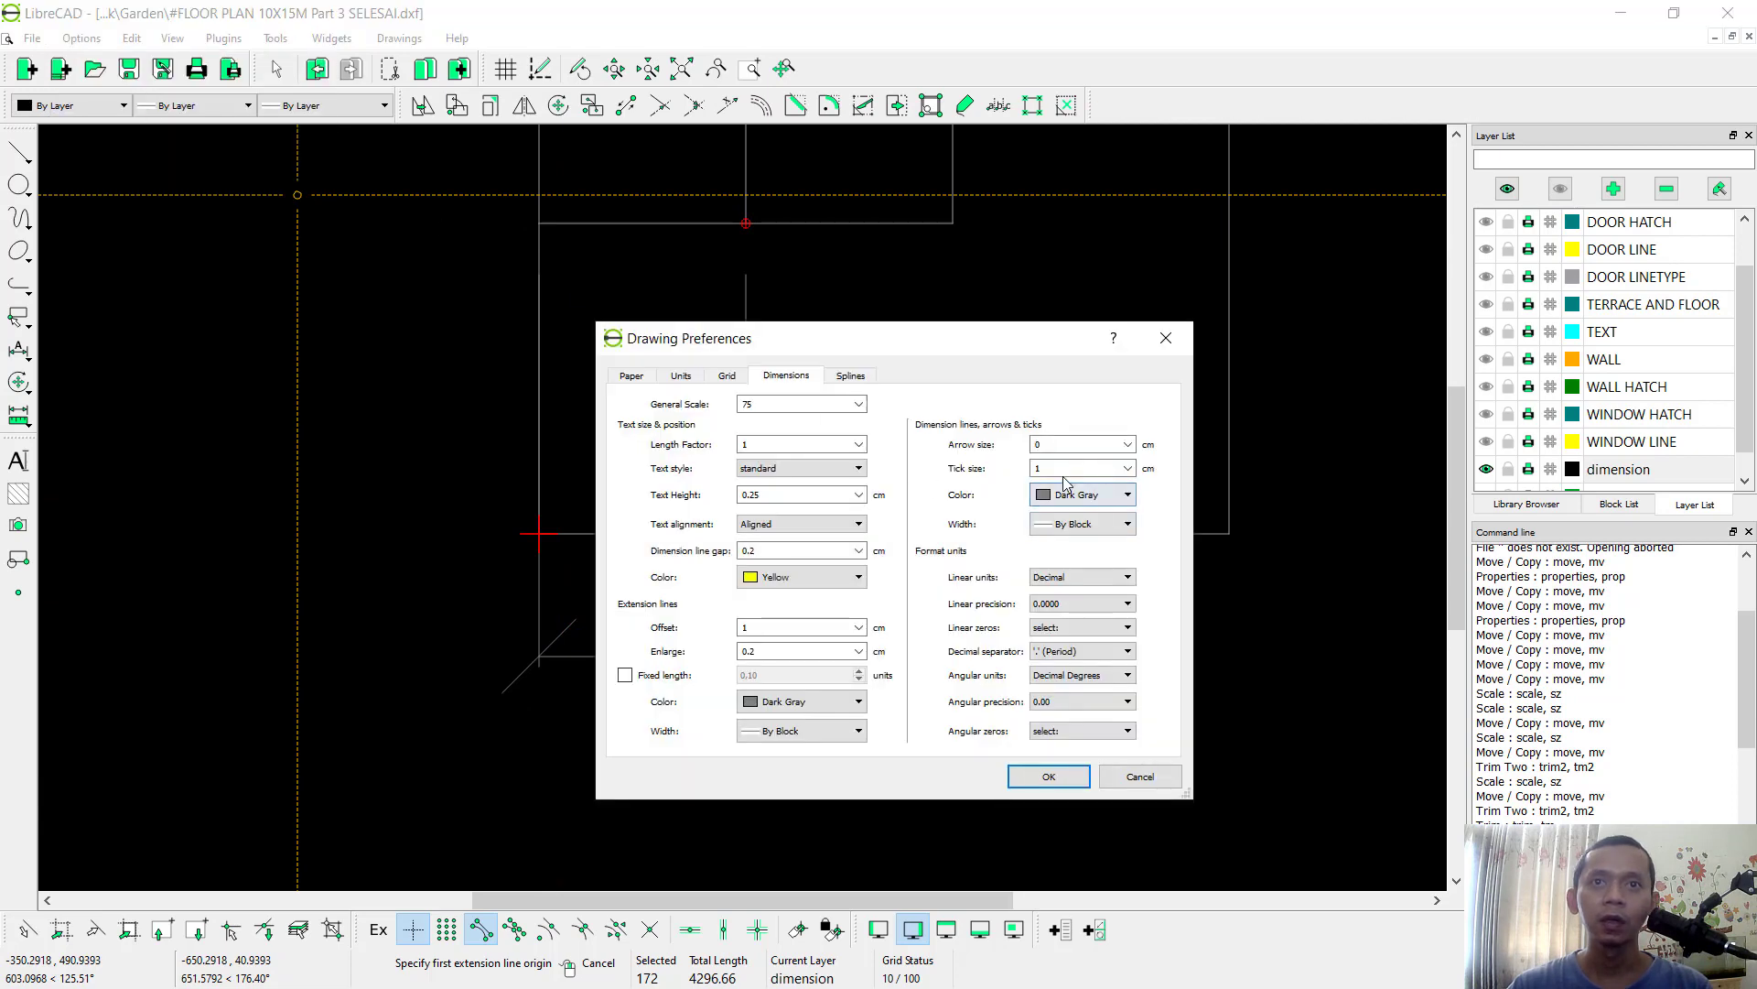
{"action": "type", "text": "0."}
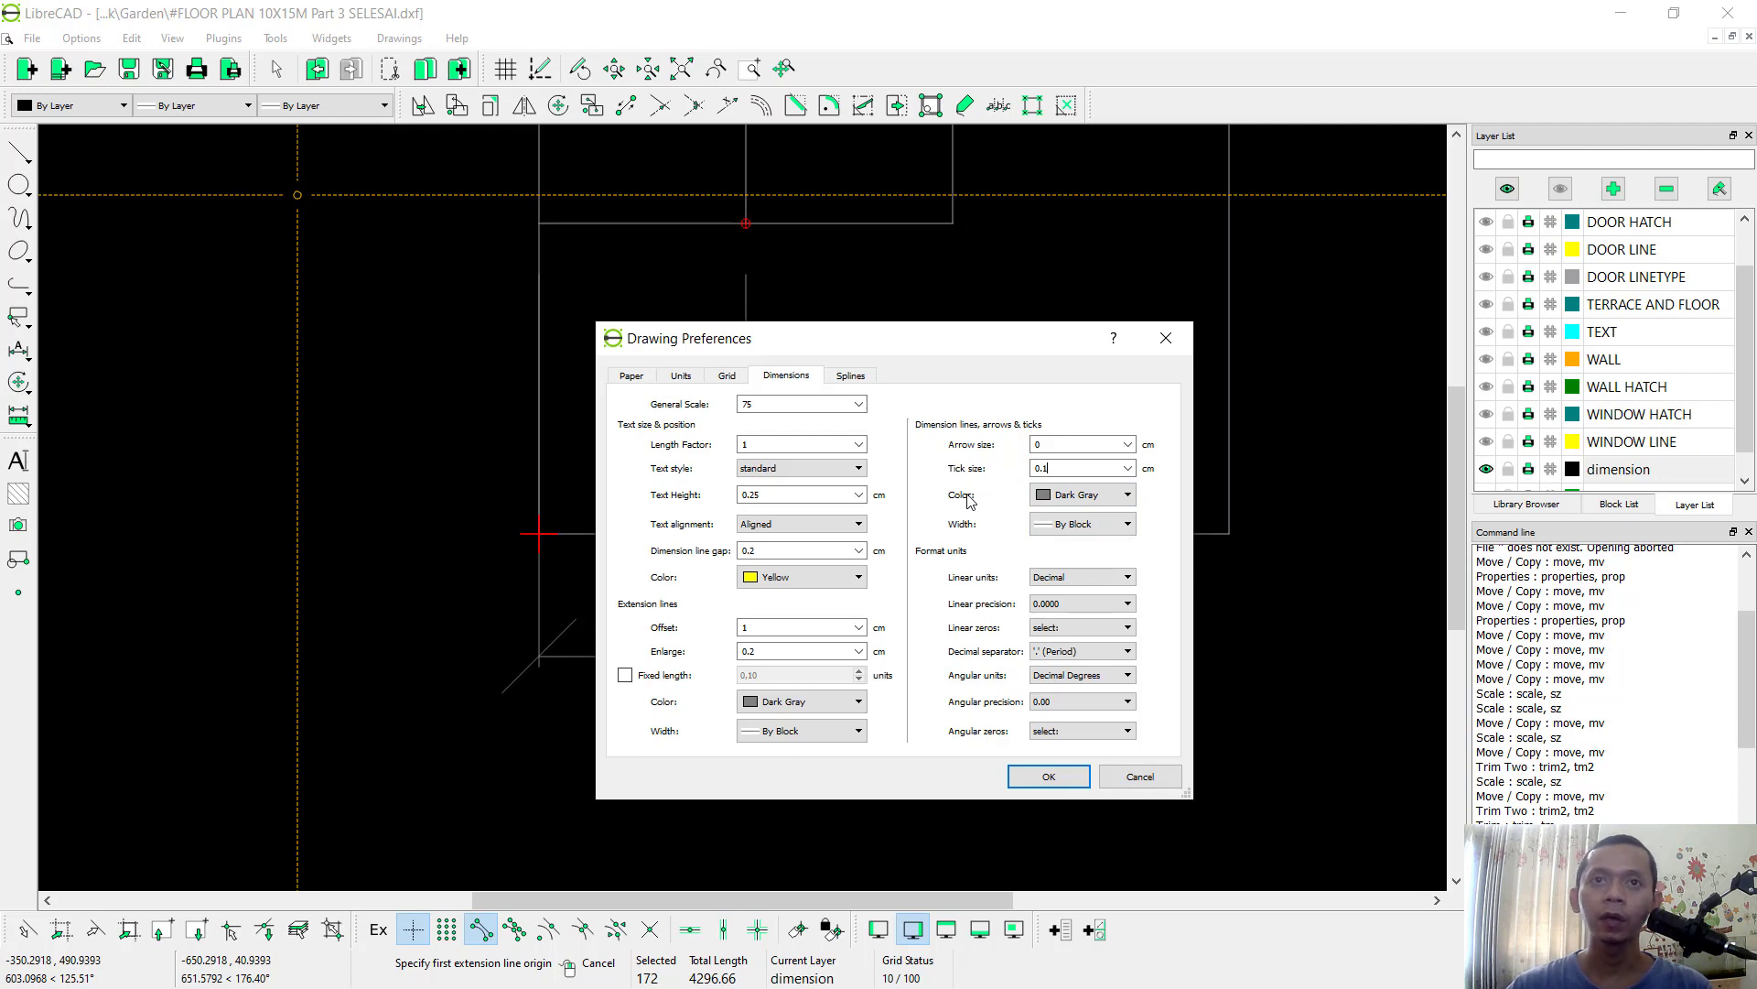
{"action": "left_click", "coordinate": [1049, 777]}
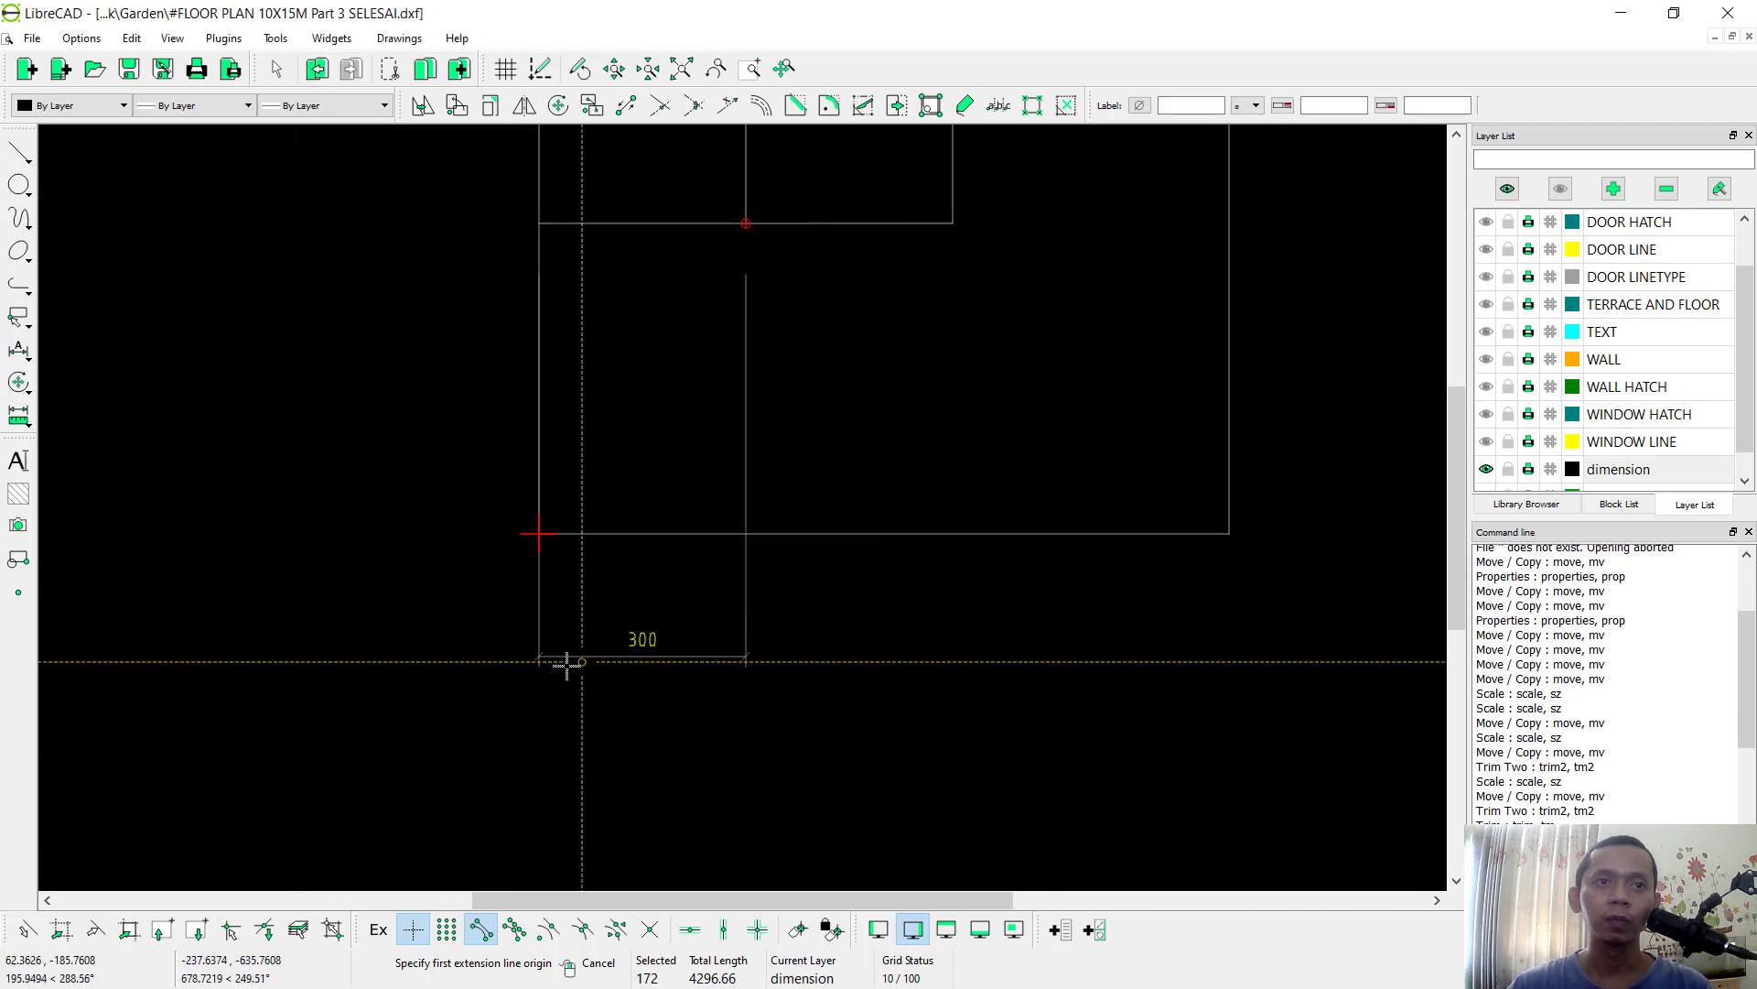
Step: Chain horizontal 300 and 130 dimensions along the bottom wall corners
{"action": "scroll", "coordinate": [792, 448], "scroll_direction": "up", "scroll_amount": 3}
{"action": "scroll", "coordinate": [793, 448], "scroll_direction": "right", "scroll_amount": 3}
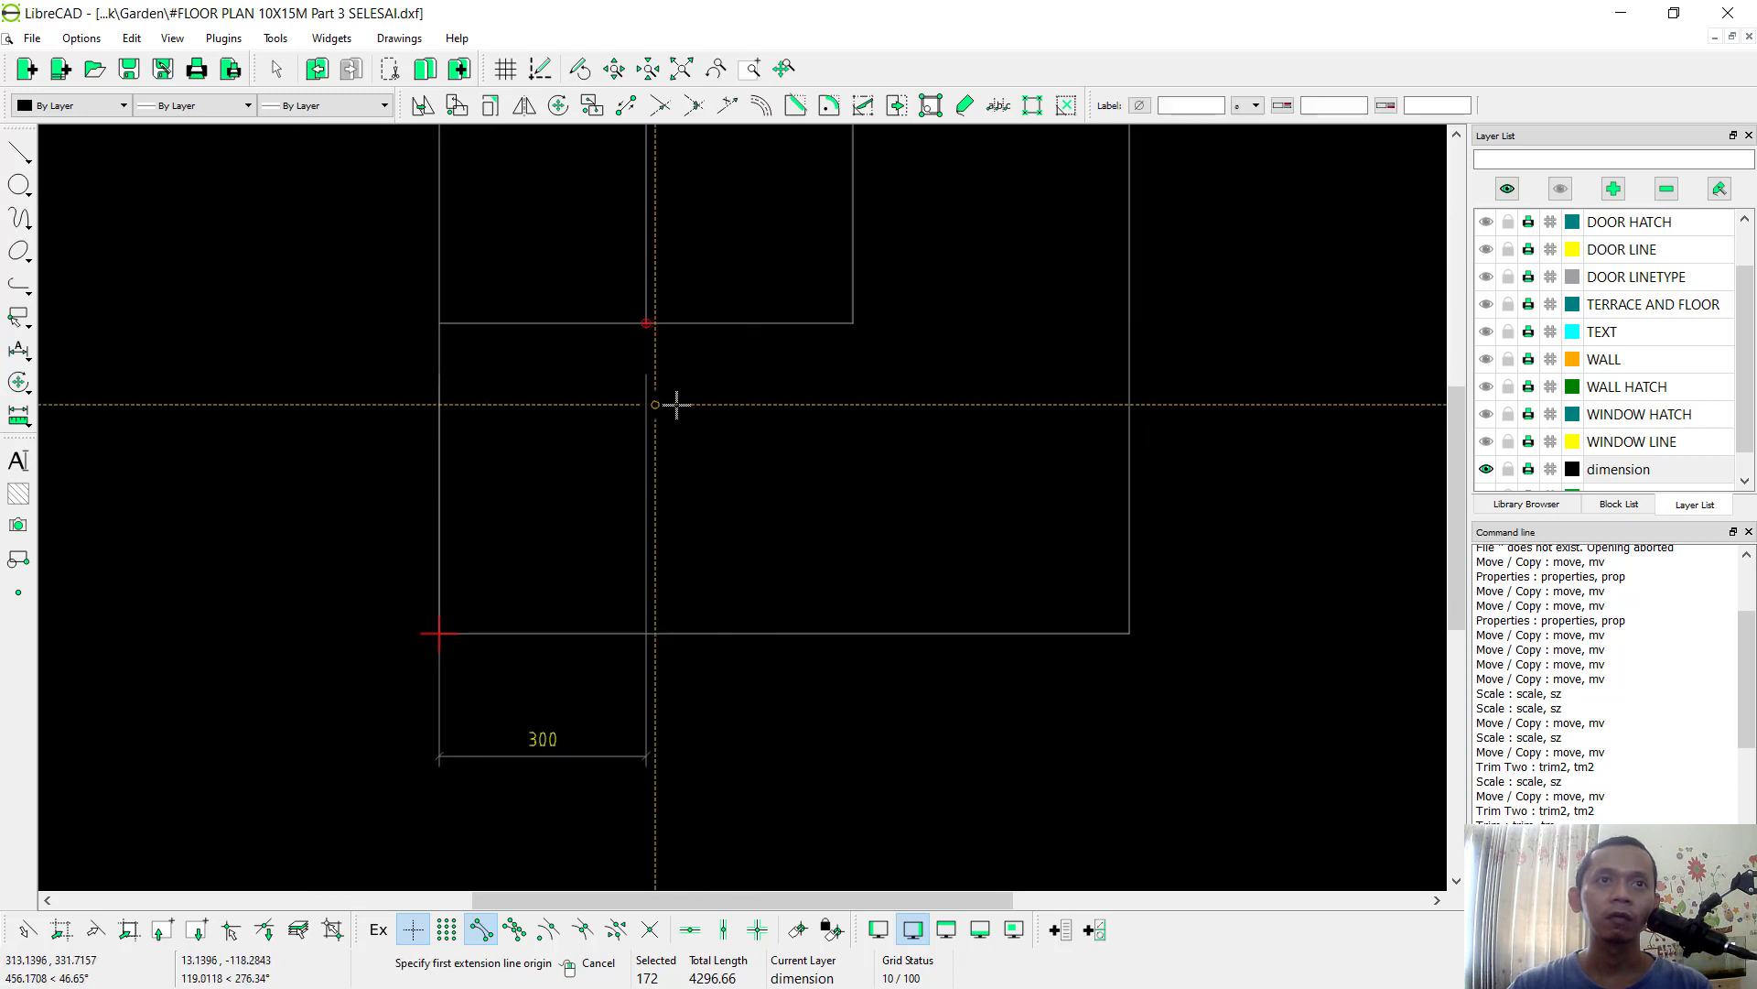
{"action": "left_click", "coordinate": [18, 352]}
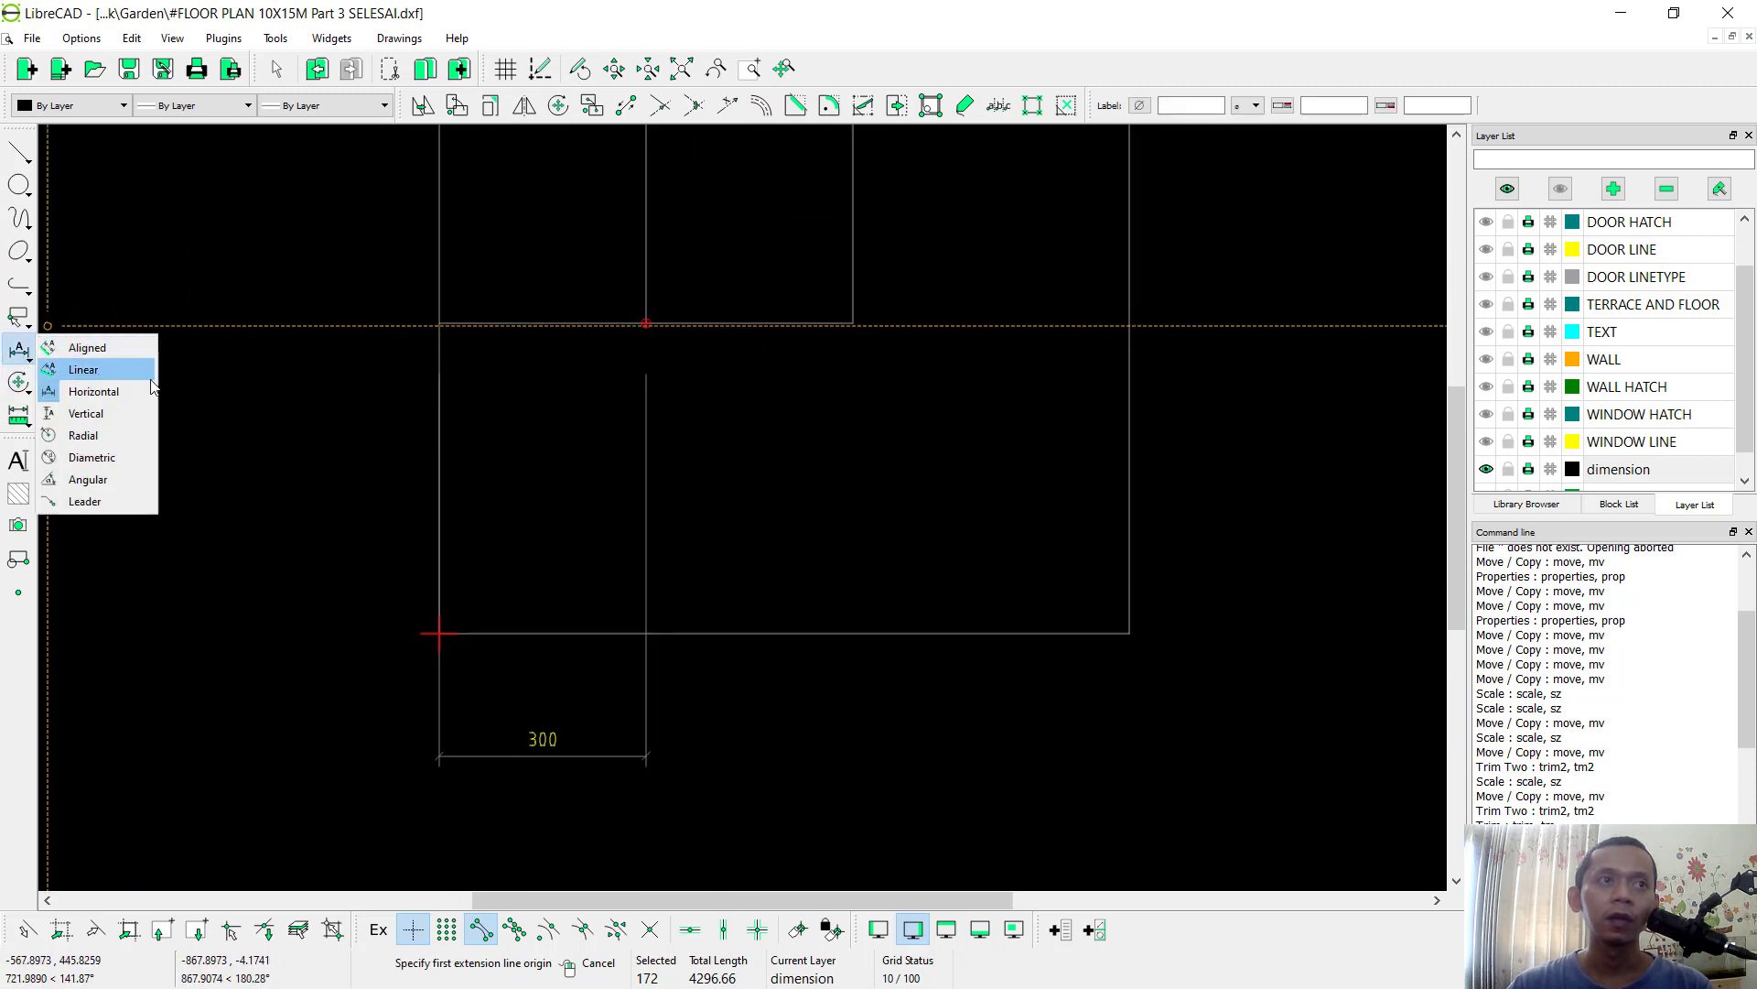
{"action": "left_click", "coordinate": [84, 388]}
{"action": "scroll", "coordinate": [668, 352], "scroll_direction": "up", "scroll_amount": 2}
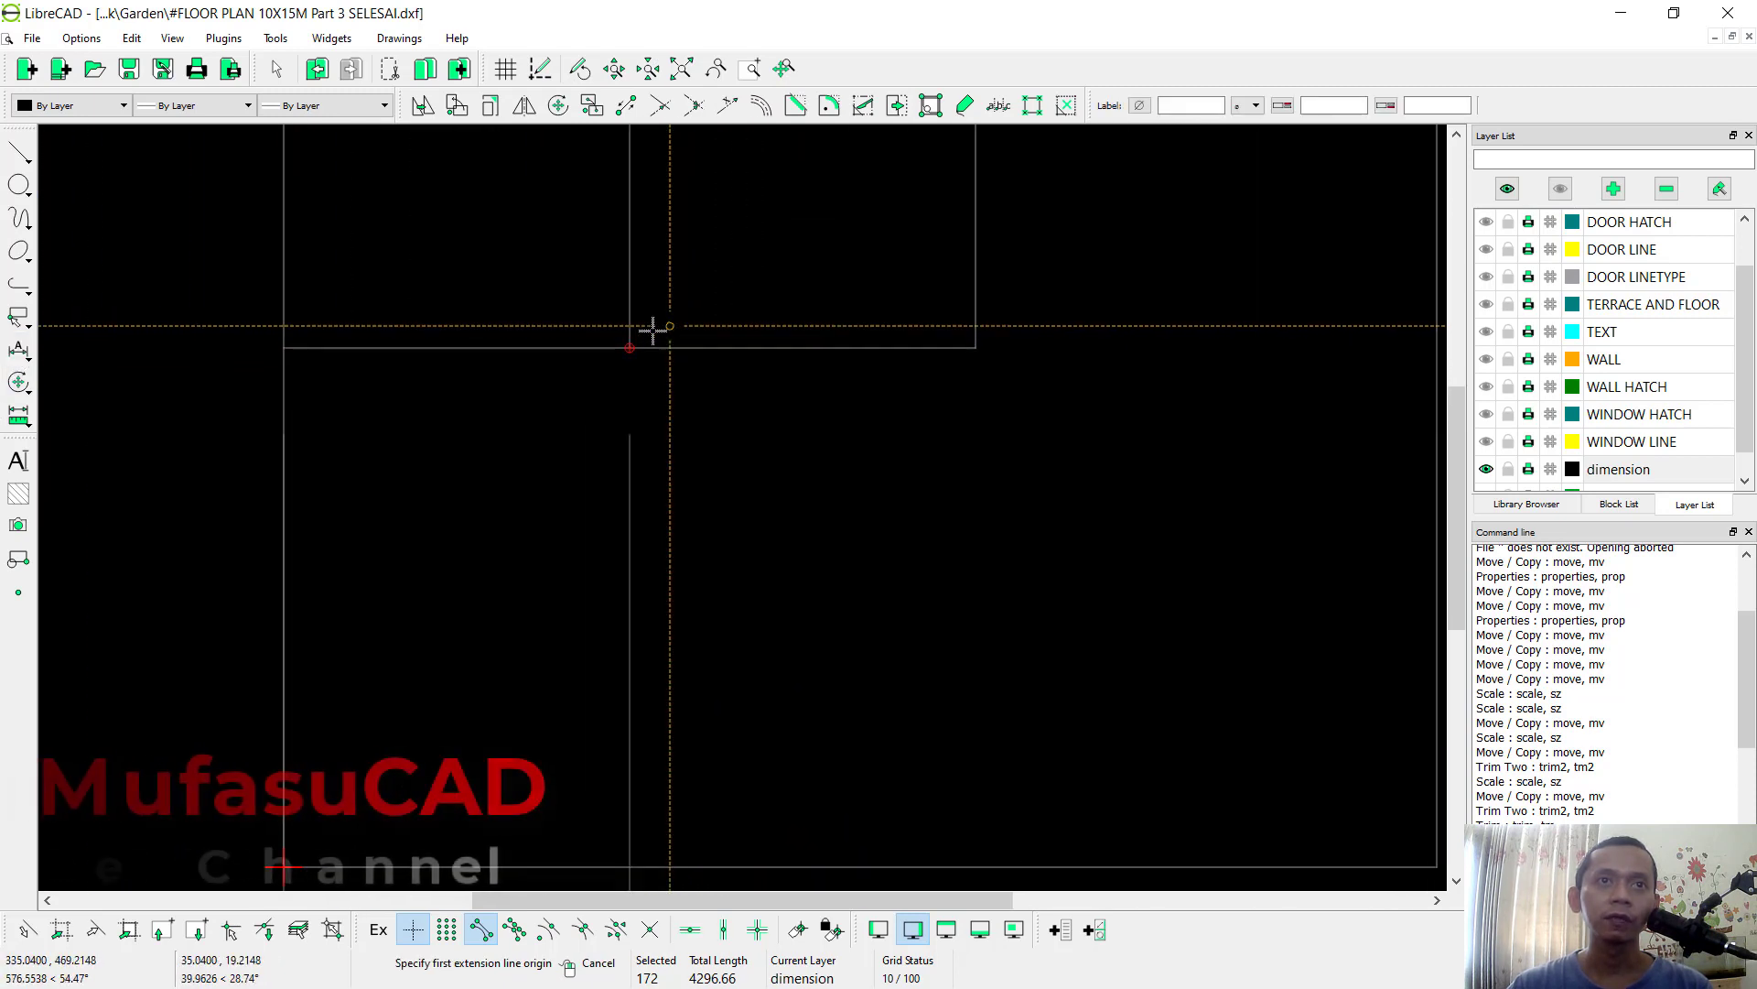
{"action": "left_click", "coordinate": [629, 348]}
{"action": "left_click", "coordinate": [976, 348]}
{"action": "scroll", "coordinate": [890, 435], "scroll_direction": "down", "scroll_amount": 2}
{"action": "scroll", "coordinate": [820, 581], "scroll_direction": "down", "scroll_amount": 2}
{"action": "scroll", "coordinate": [709, 625], "scroll_direction": "up", "scroll_amount": 4}
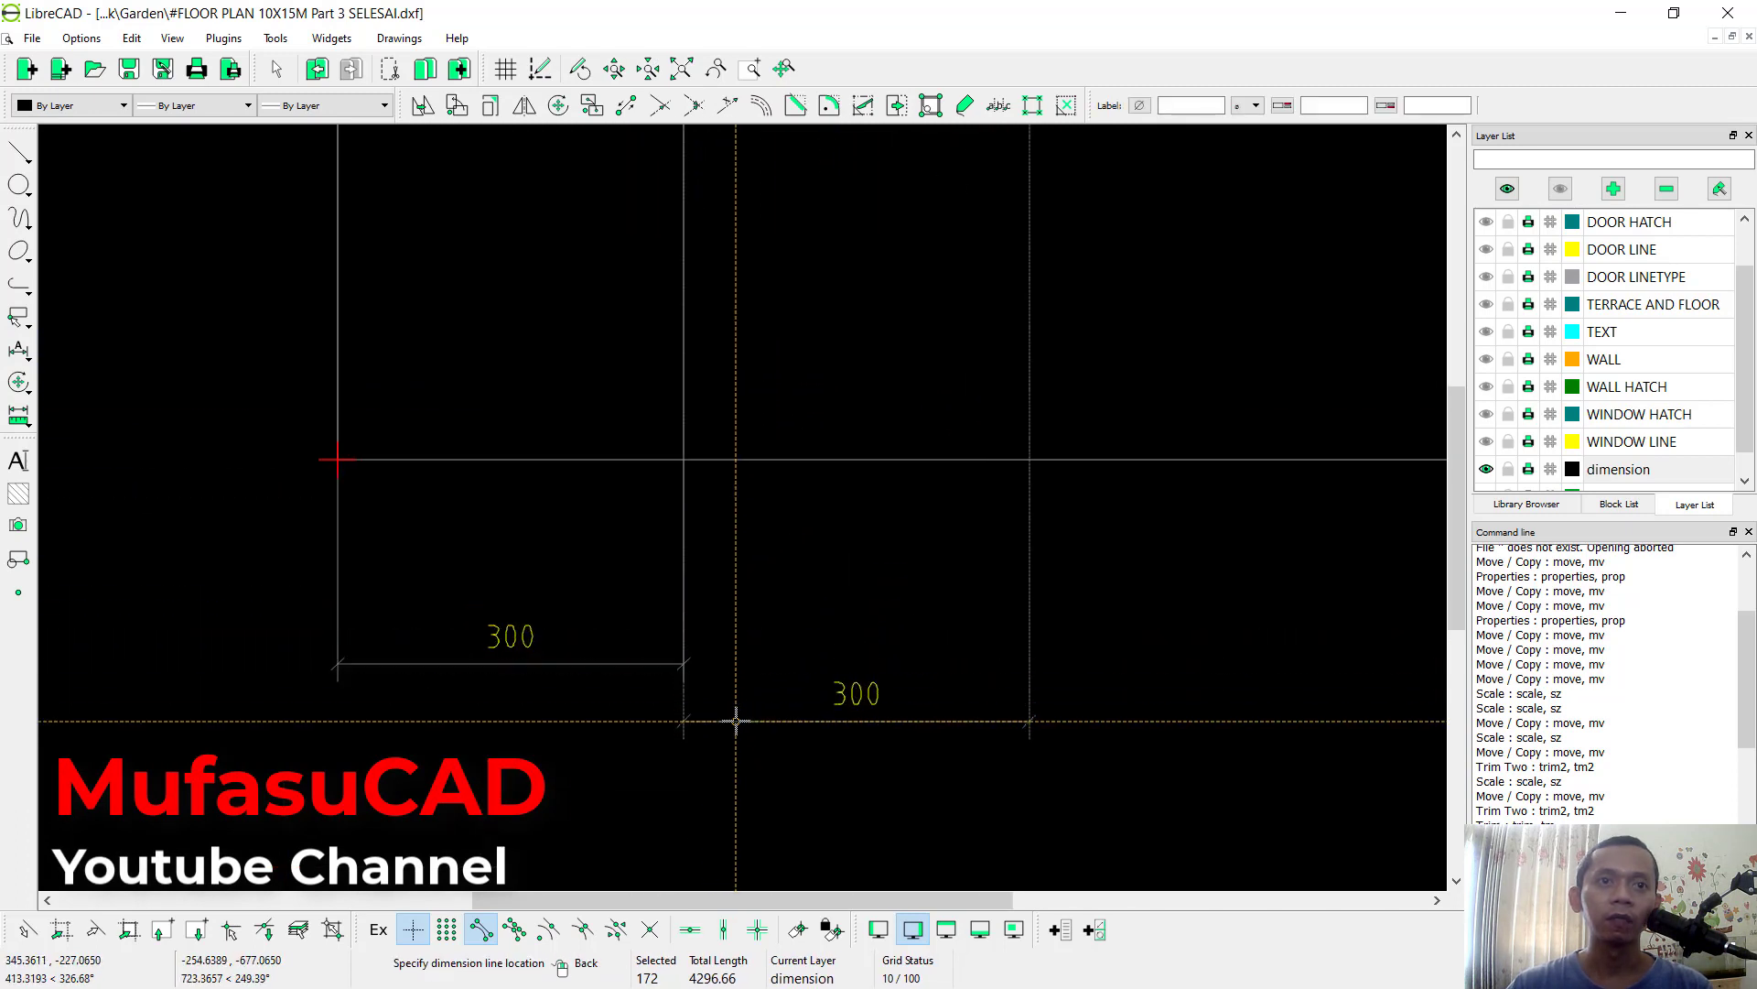
{"action": "scroll", "coordinate": [1044, 486], "scroll_direction": "down", "scroll_amount": 2}
{"action": "middle_click_drag", "start_coordinate": [1106, 381], "coordinate": [856, 486]}
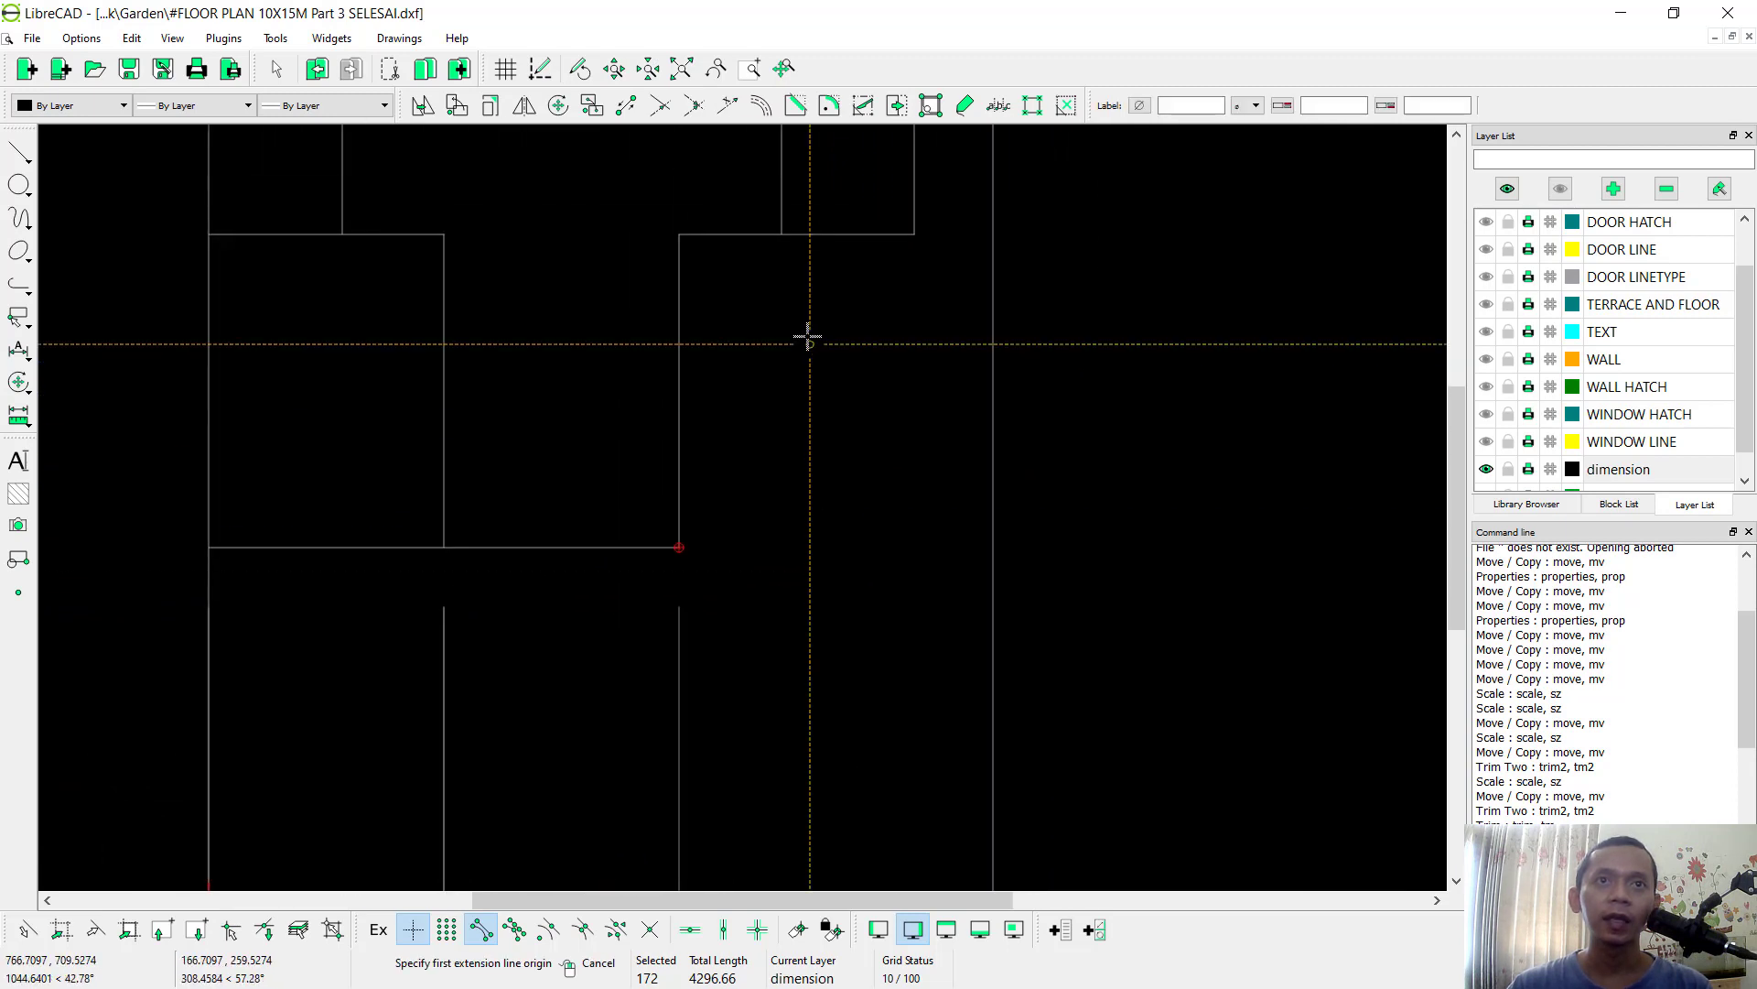
{"action": "left_click", "coordinate": [781, 235]}
{"action": "scroll", "coordinate": [696, 560], "scroll_direction": "up", "scroll_amount": 2}
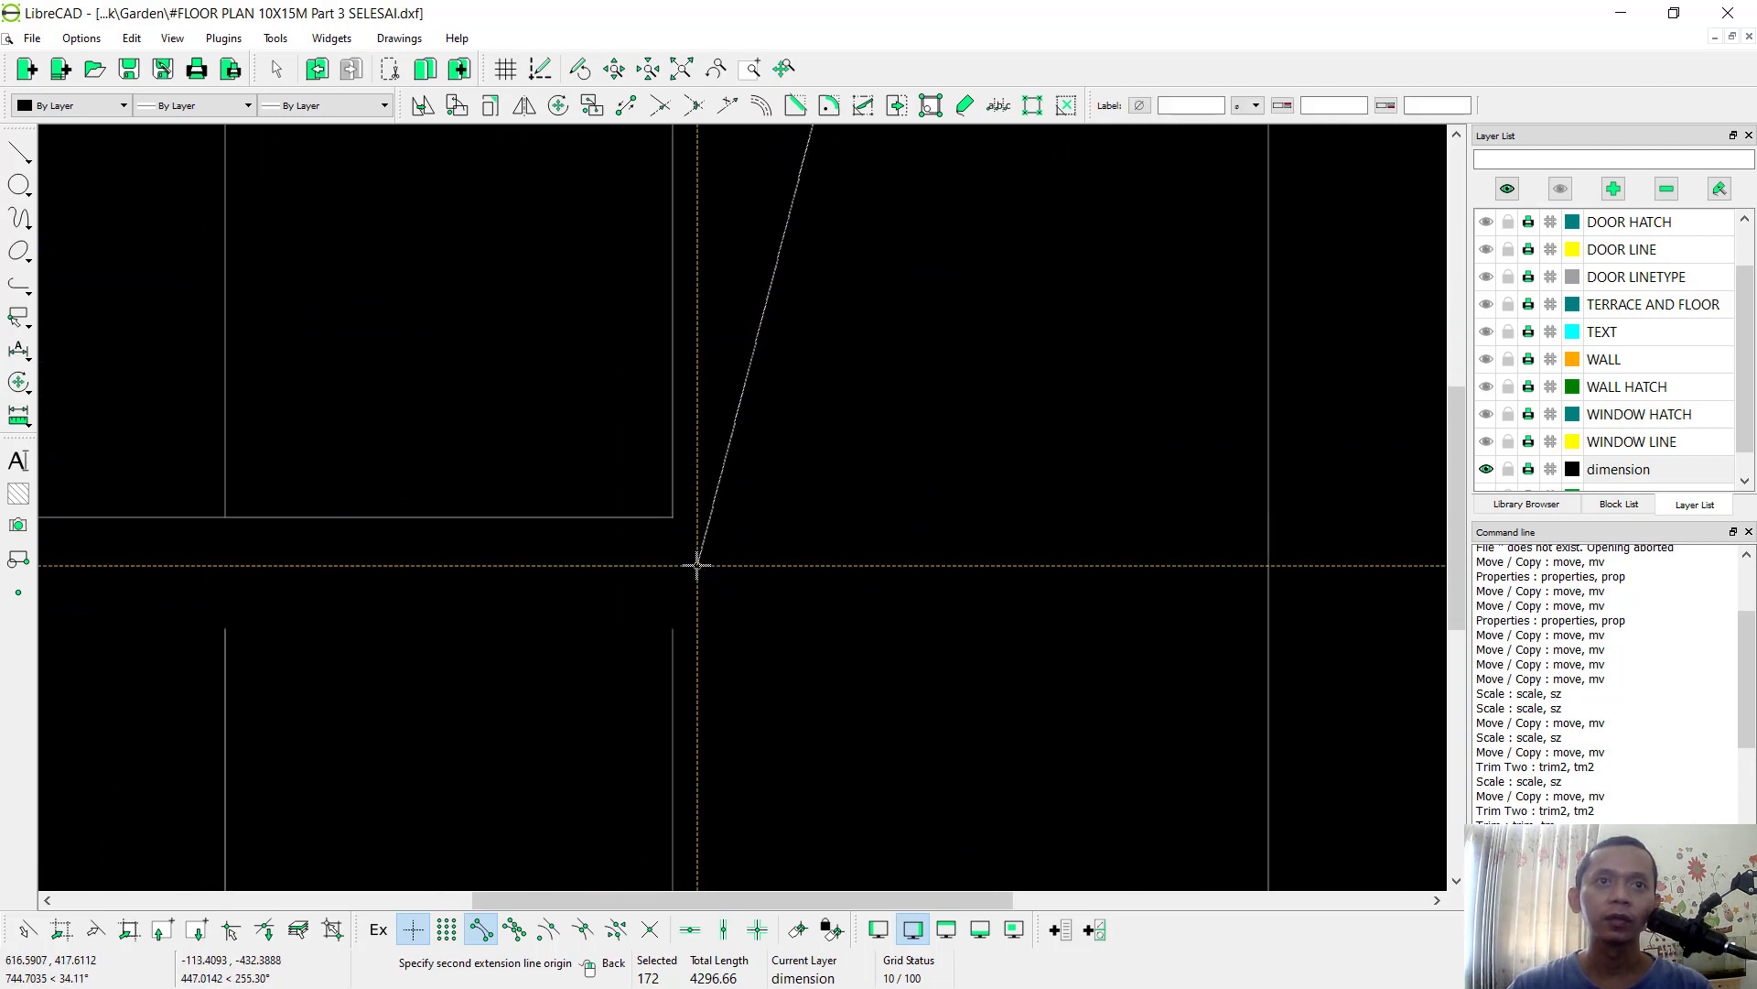
{"action": "left_click", "coordinate": [685, 515]}
{"action": "scroll", "coordinate": [787, 577], "scroll_direction": "down", "scroll_amount": 3}
{"action": "scroll", "coordinate": [804, 632], "scroll_direction": "up", "scroll_amount": 3}
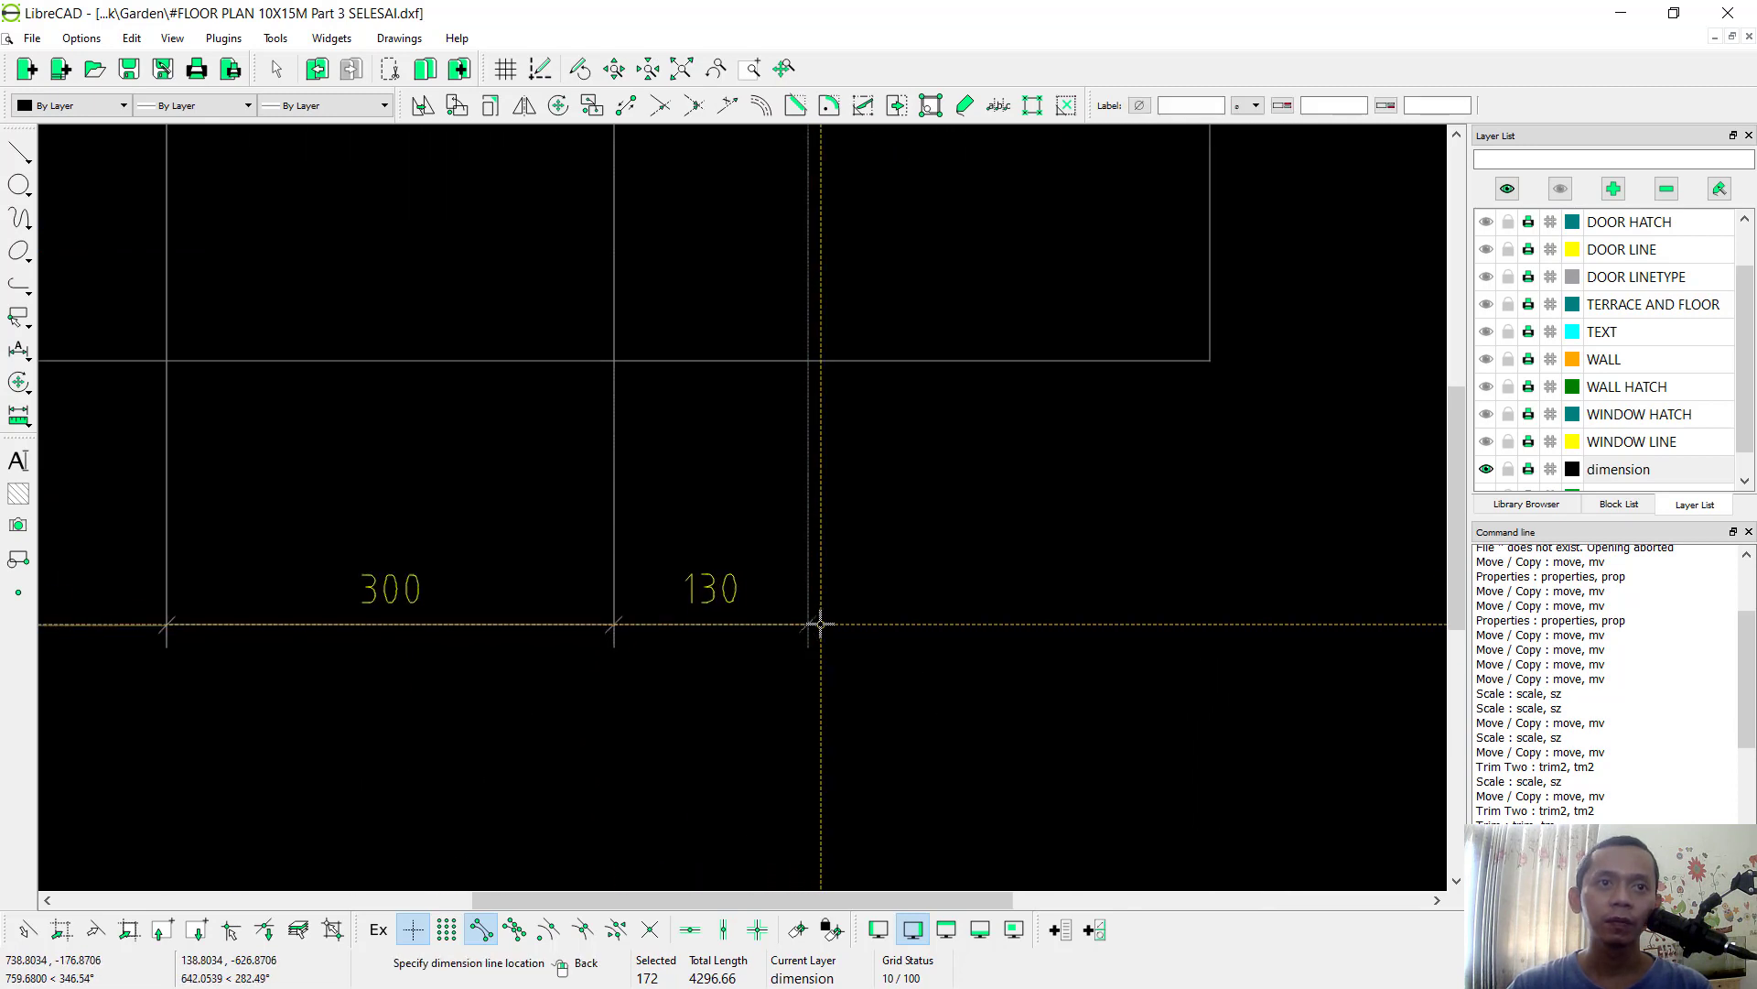
{"action": "left_click", "coordinate": [820, 624]}
Step: Add the 170 and 100 dimensions to the bottom chain
{"action": "scroll", "coordinate": [934, 513], "scroll_direction": "down", "scroll_amount": 3}
{"action": "scroll", "coordinate": [797, 381], "scroll_direction": "up", "scroll_amount": 4}
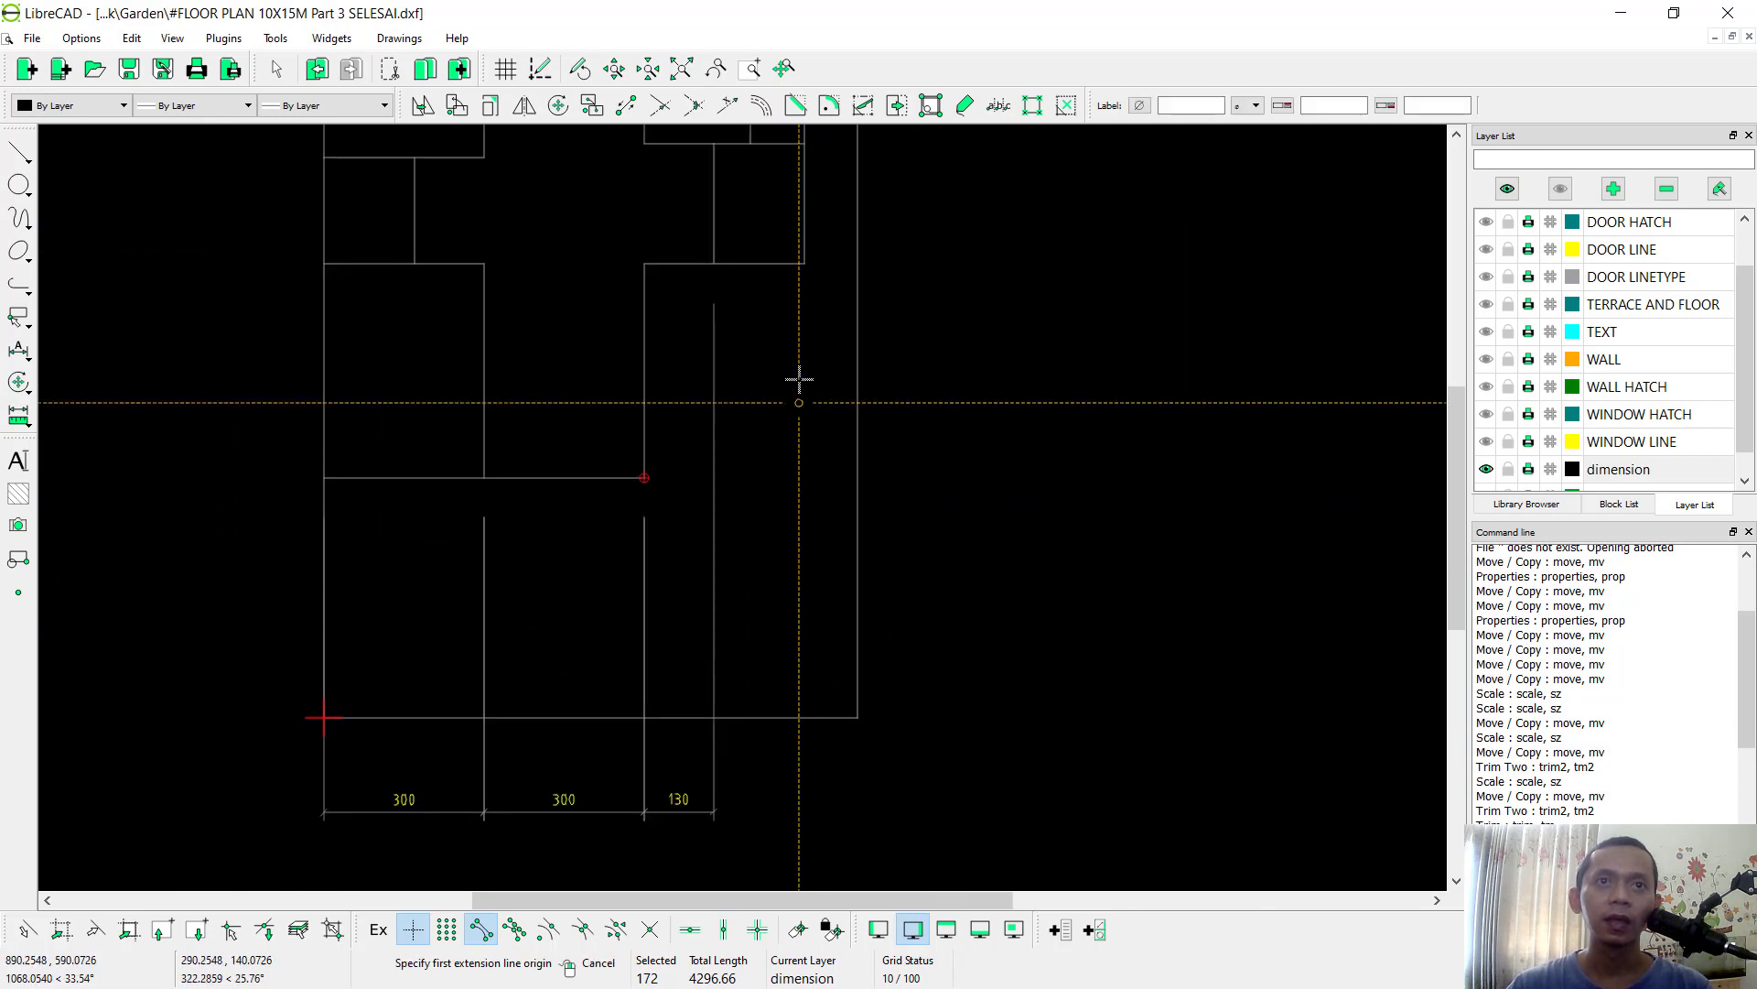
{"action": "left_click", "coordinate": [792, 246]}
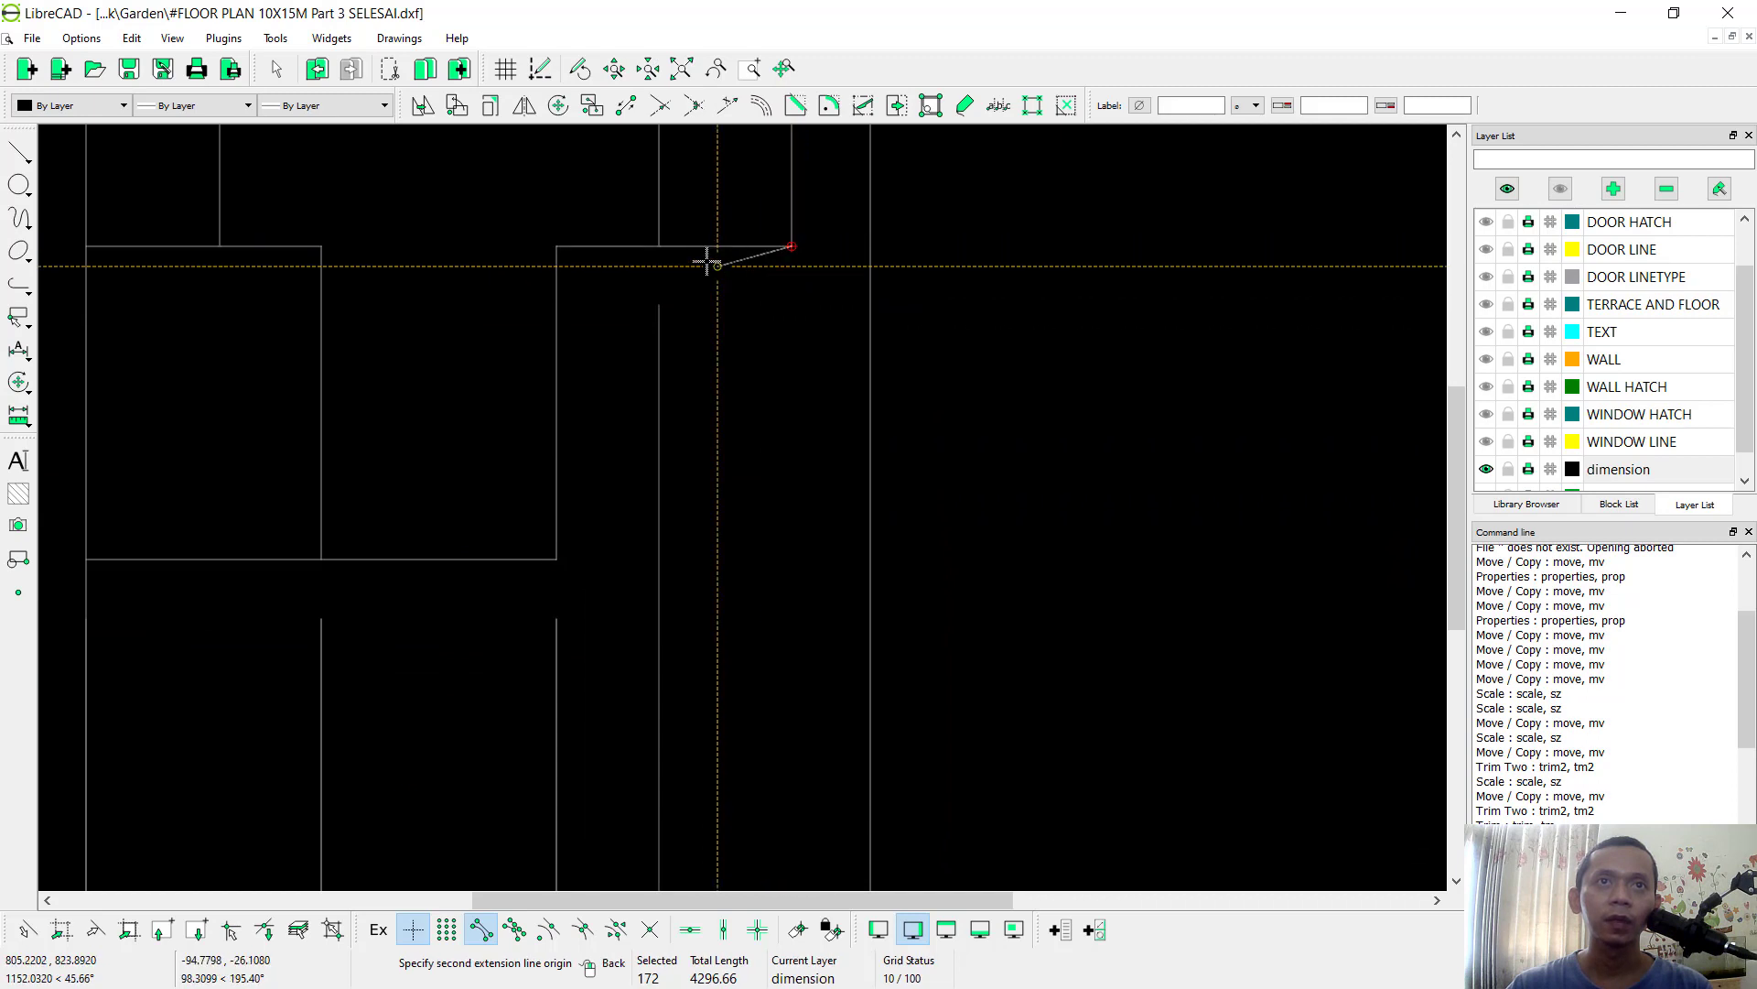
{"action": "left_click", "coordinate": [664, 246]}
{"action": "scroll", "coordinate": [655, 243], "scroll_direction": "down", "scroll_amount": 3}
{"action": "middle_click_drag", "start_coordinate": [706, 365], "coordinate": [734, 620]}
{"action": "scroll", "coordinate": [760, 549], "scroll_direction": "up", "scroll_amount": 5}
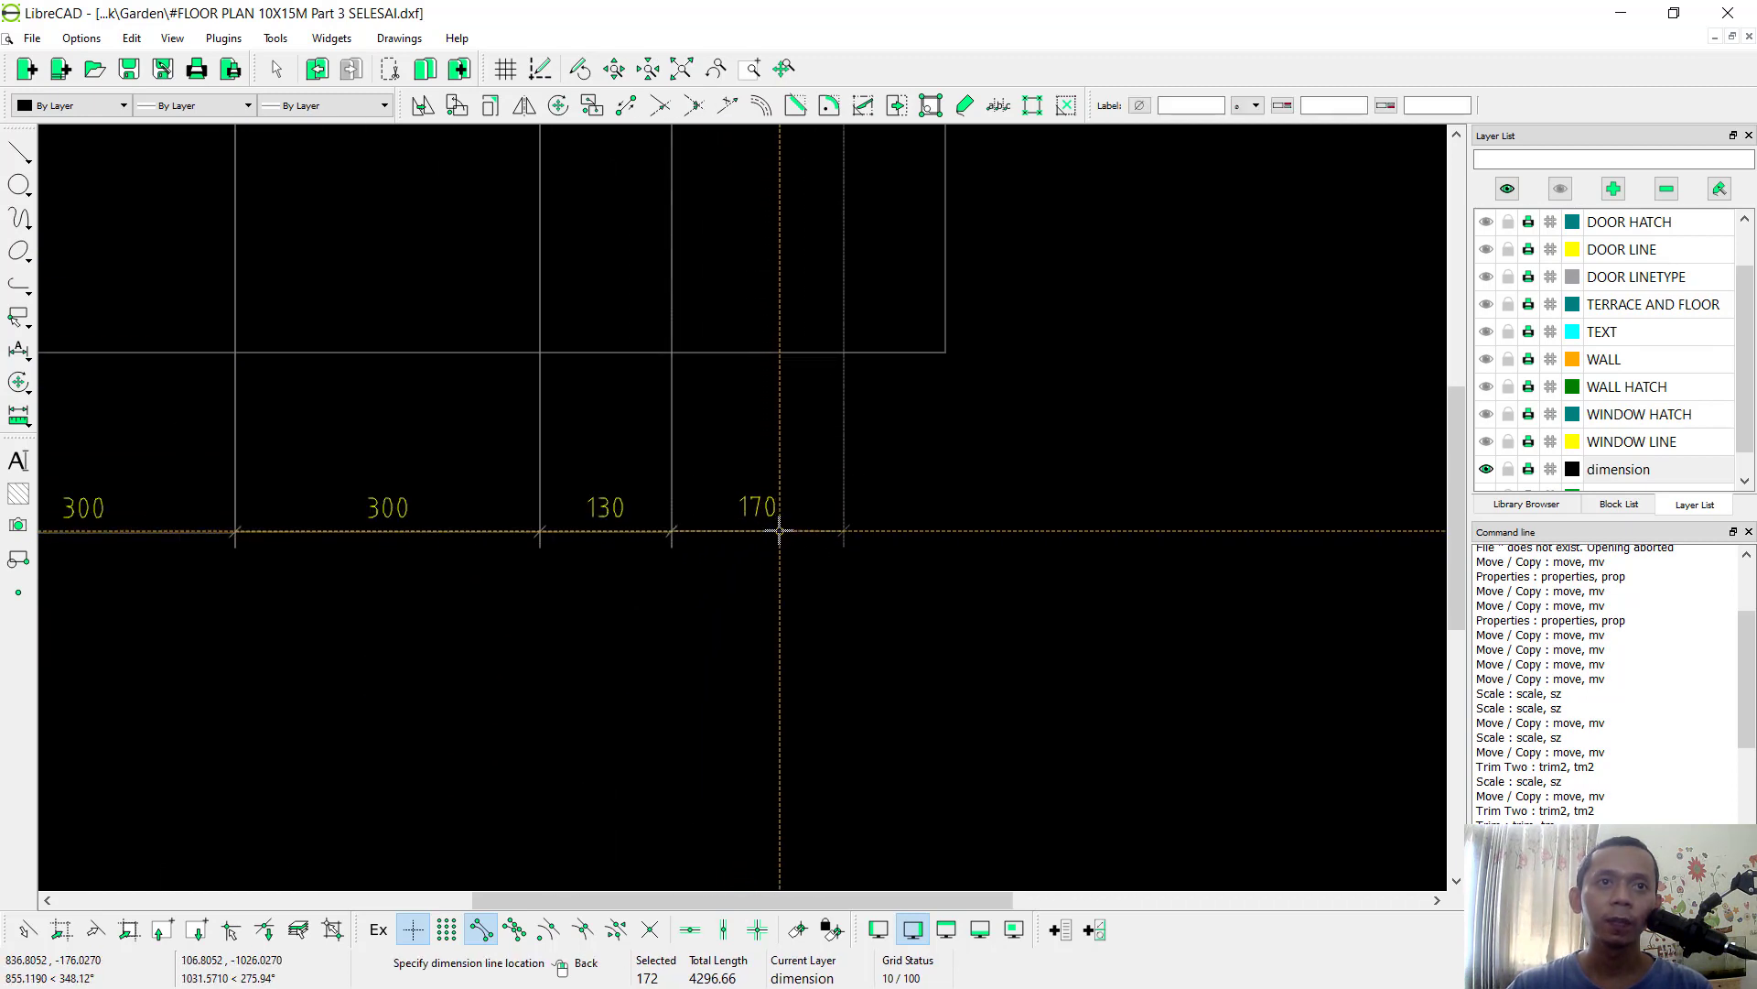
{"action": "left_click", "coordinate": [780, 531]}
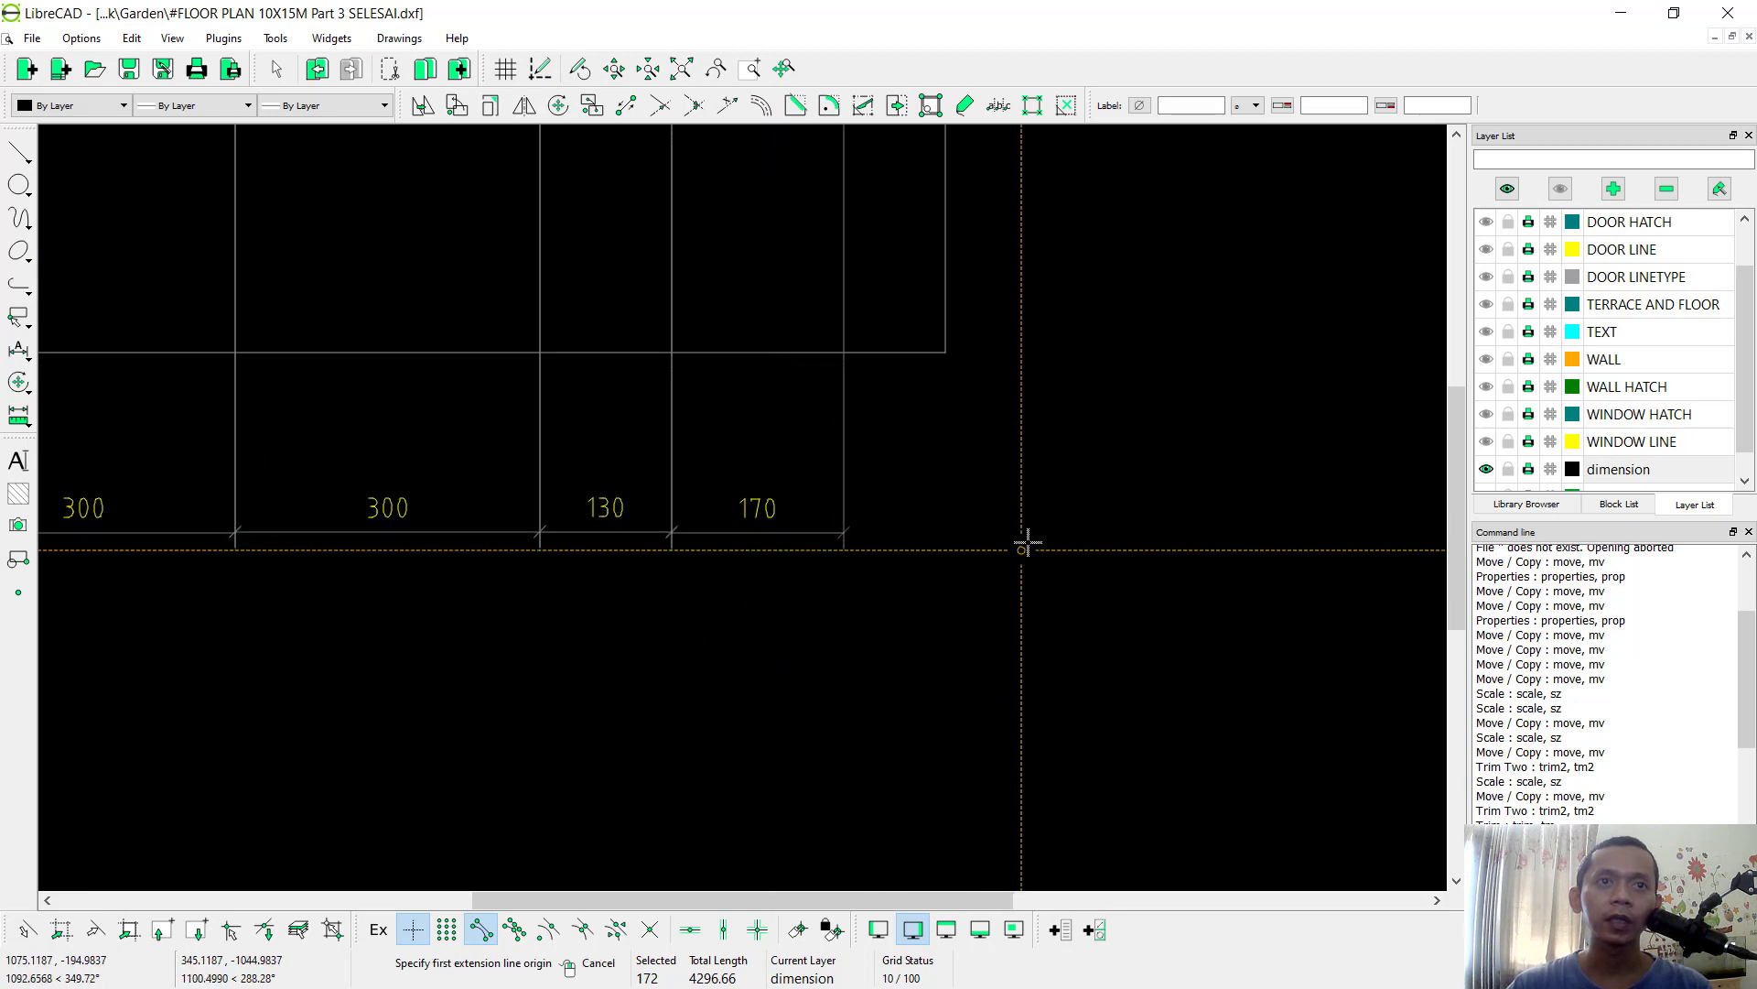
{"action": "left_click", "coordinate": [946, 352]}
{"action": "scroll", "coordinate": [797, 530], "scroll_direction": "down", "scroll_amount": 3}
{"action": "scroll", "coordinate": [745, 283], "scroll_direction": "up", "scroll_amount": 5}
{"action": "left_click", "coordinate": [737, 366]}
{"action": "scroll", "coordinate": [753, 580], "scroll_direction": "down", "scroll_amount": 3}
{"action": "middle_click_drag", "start_coordinate": [754, 580], "coordinate": [774, 467]}
{"action": "scroll", "coordinate": [780, 659], "scroll_direction": "up", "scroll_amount": 5}
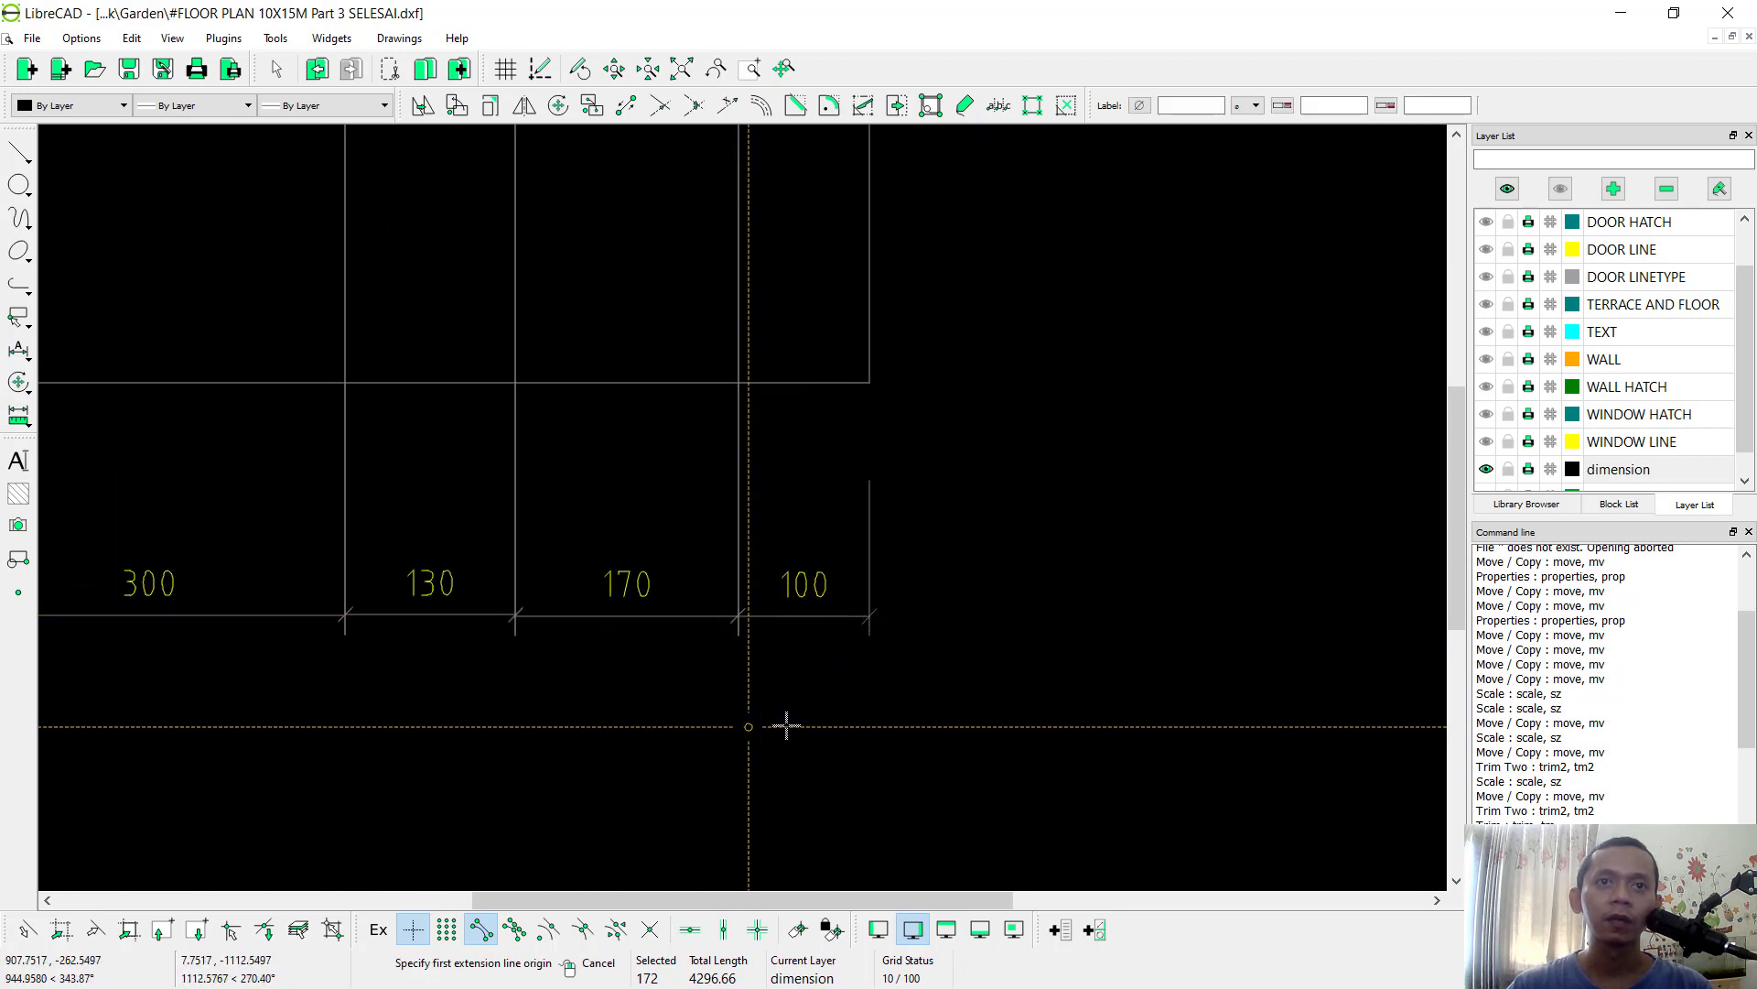
Step: Add the 1000 overall dimension beneath the bottom chain
{"action": "left_click", "coordinate": [870, 383]}
{"action": "scroll", "coordinate": [840, 448], "scroll_direction": "down", "scroll_amount": 3}
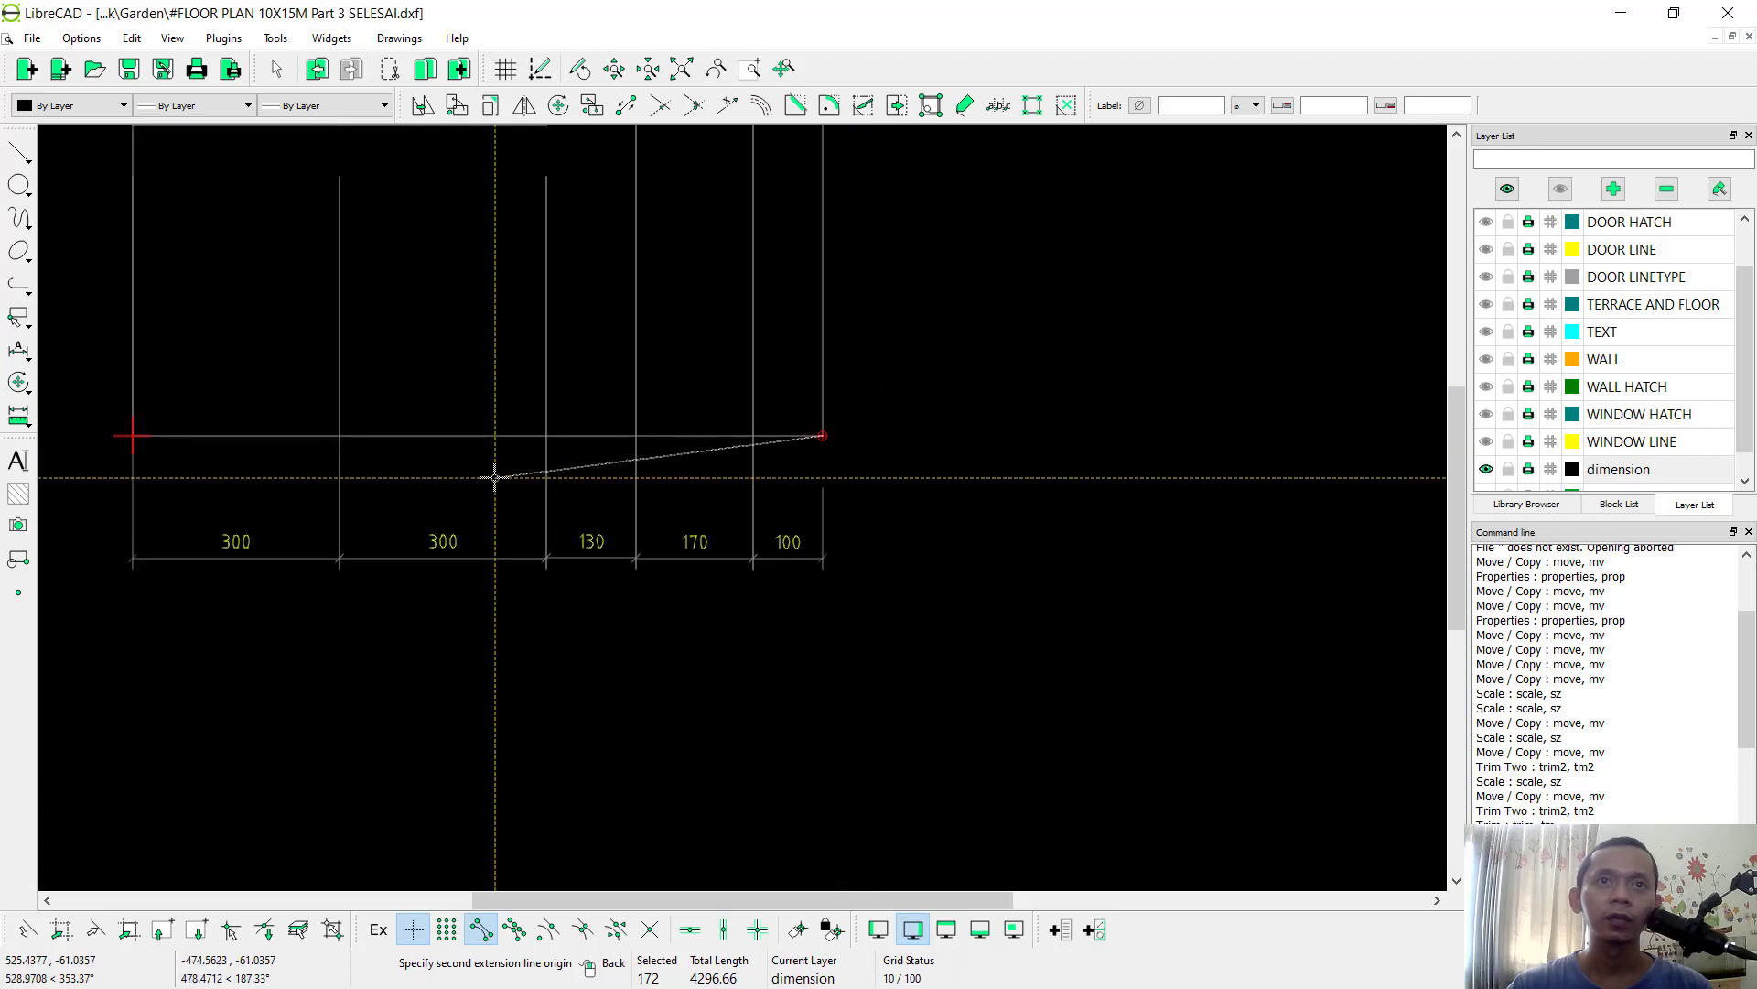
{"action": "scroll", "coordinate": [588, 475], "scroll_direction": "left", "scroll_amount": 5, "text": "shift"}
{"action": "left_click", "coordinate": [499, 444]}
{"action": "left_click", "coordinate": [673, 624]}
{"action": "scroll", "coordinate": [1098, 628], "scroll_direction": "down", "scroll_amount": 3}
{"action": "mouse_move", "coordinate": [961, 578]}
{"action": "middle_mouse_down"}
{"action": "mouse_move", "coordinate": [895, 616]}
{"action": "mouse_move", "coordinate": [872, 675]}
{"action": "middle_mouse_up"}
{"action": "scroll", "coordinate": [824, 393], "scroll_direction": "down", "scroll_amount": 1}
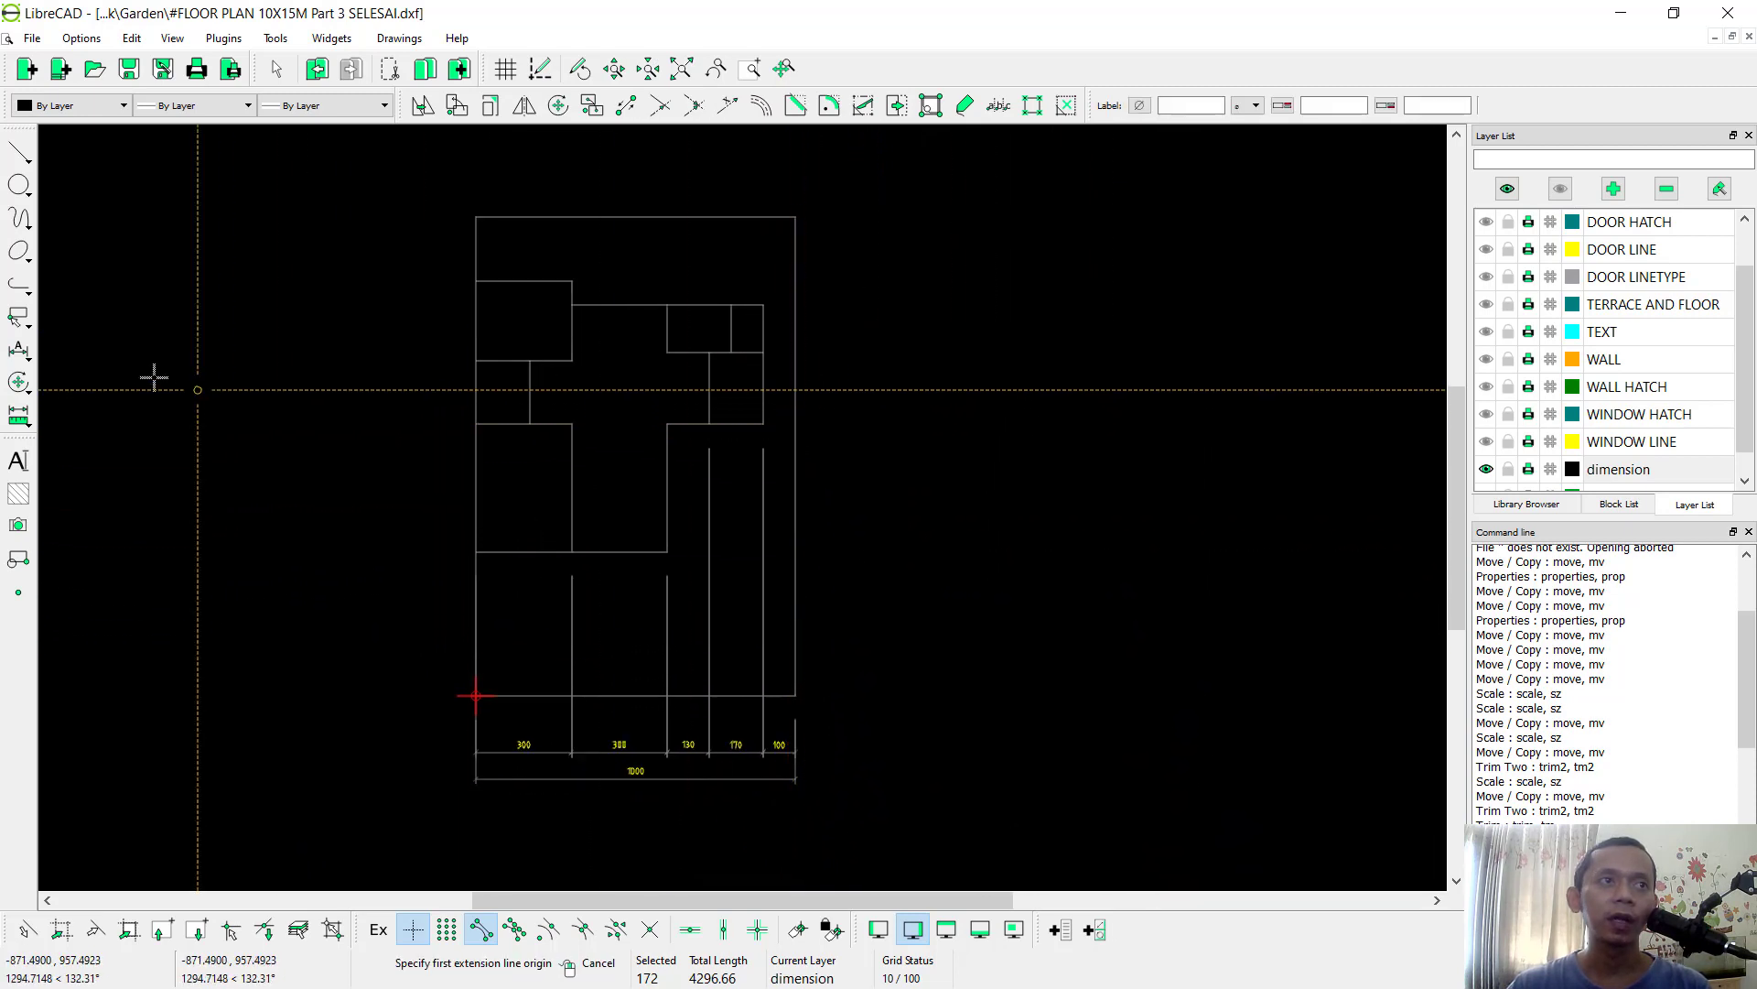
Step: Place a vertical 450 dimension on the plan's right side
{"action": "left_click", "coordinate": [25, 357]}
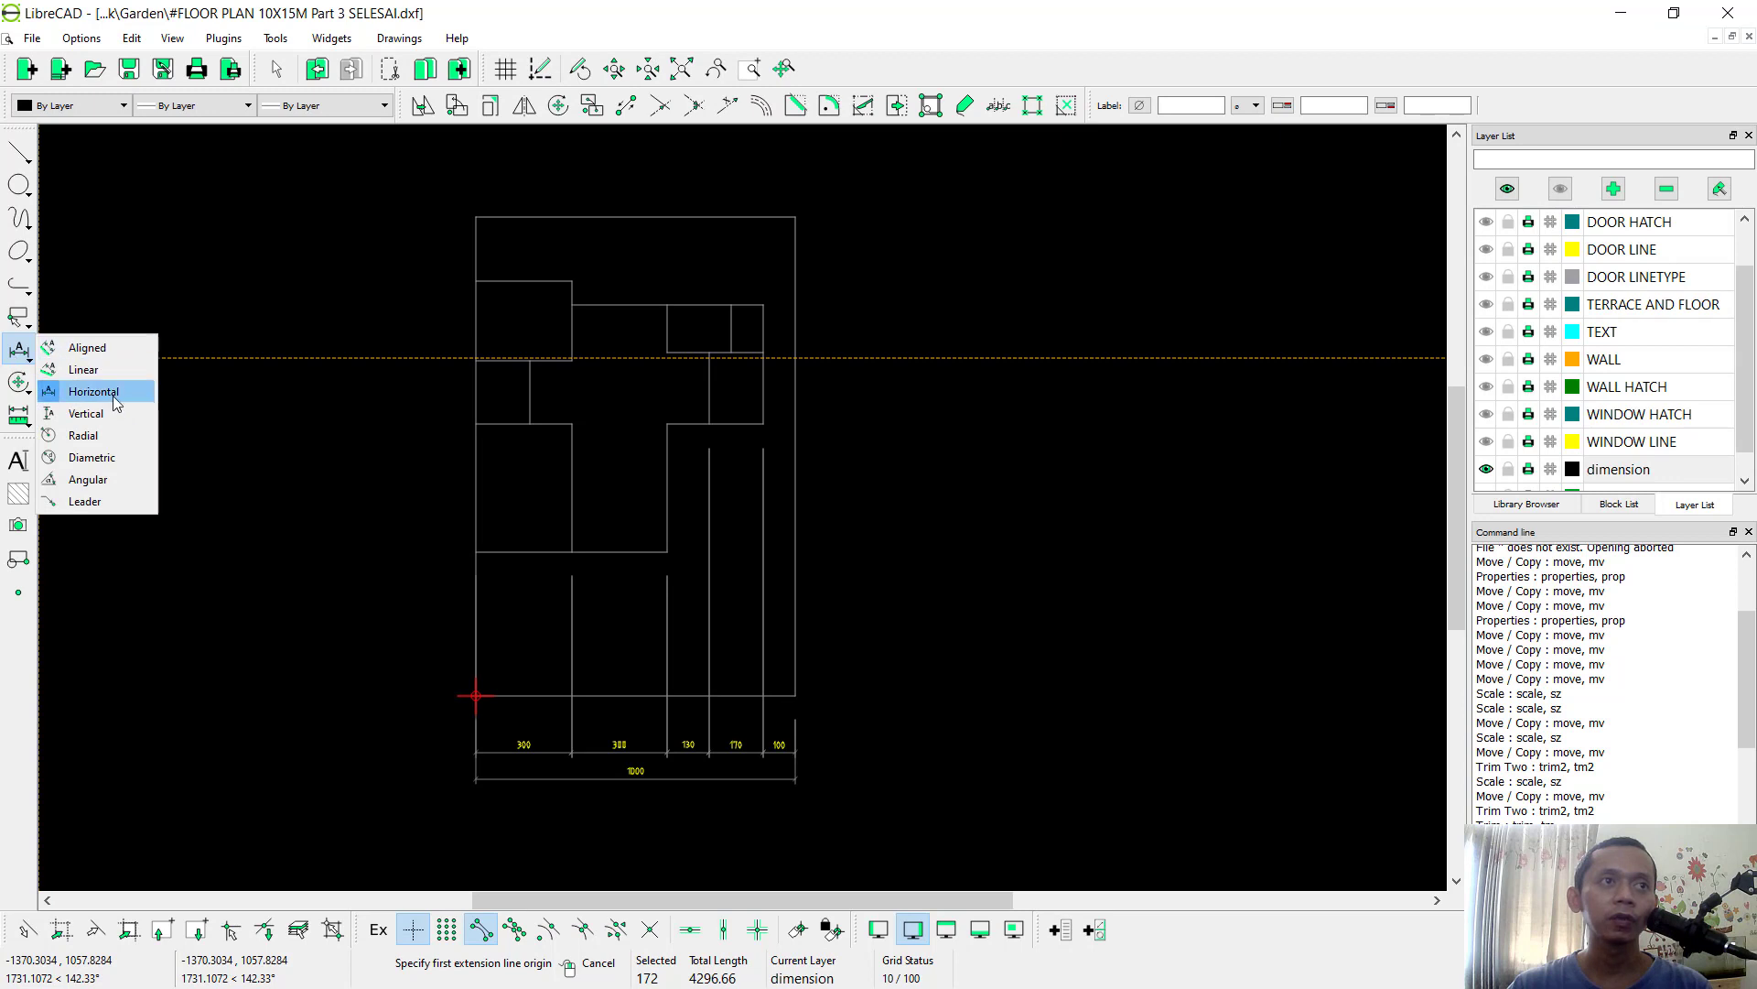
{"action": "left_click", "coordinate": [87, 414]}
{"action": "scroll", "coordinate": [903, 580], "scroll_direction": "up", "scroll_amount": 1}
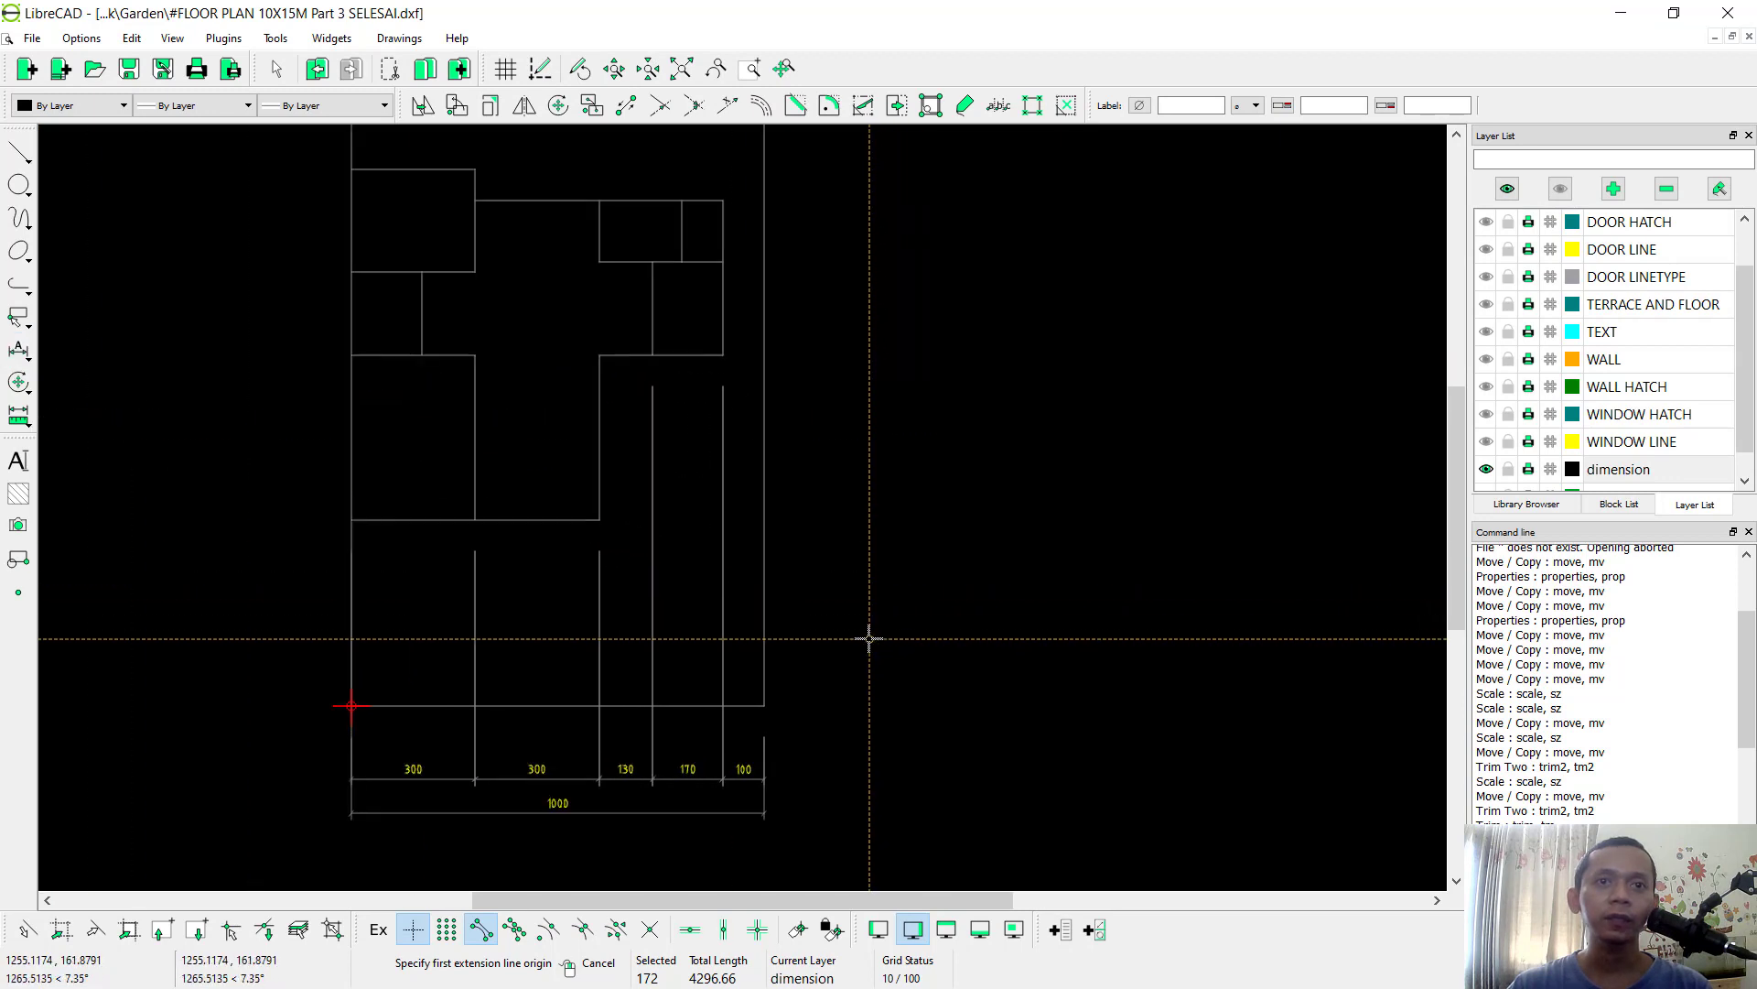
{"action": "scroll", "coordinate": [769, 705], "scroll_direction": "up", "scroll_amount": 4}
{"action": "left_click", "coordinate": [753, 632]}
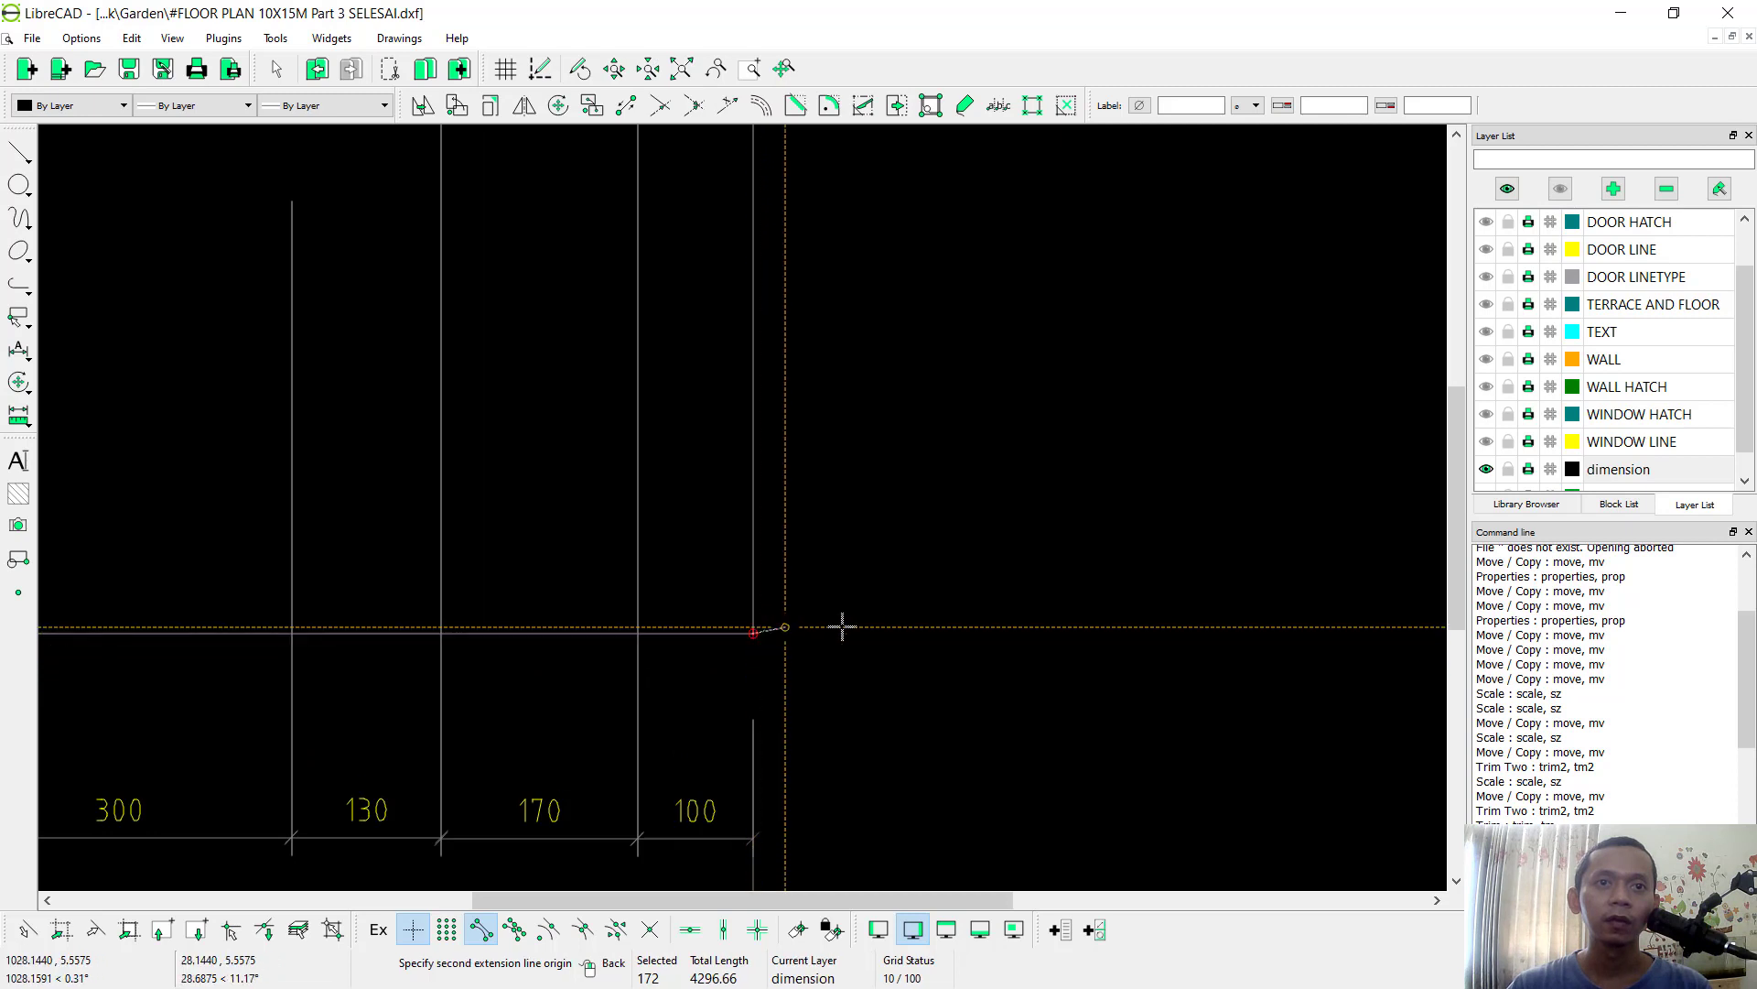
{"action": "scroll", "coordinate": [839, 549], "scroll_direction": "down", "scroll_amount": 4}
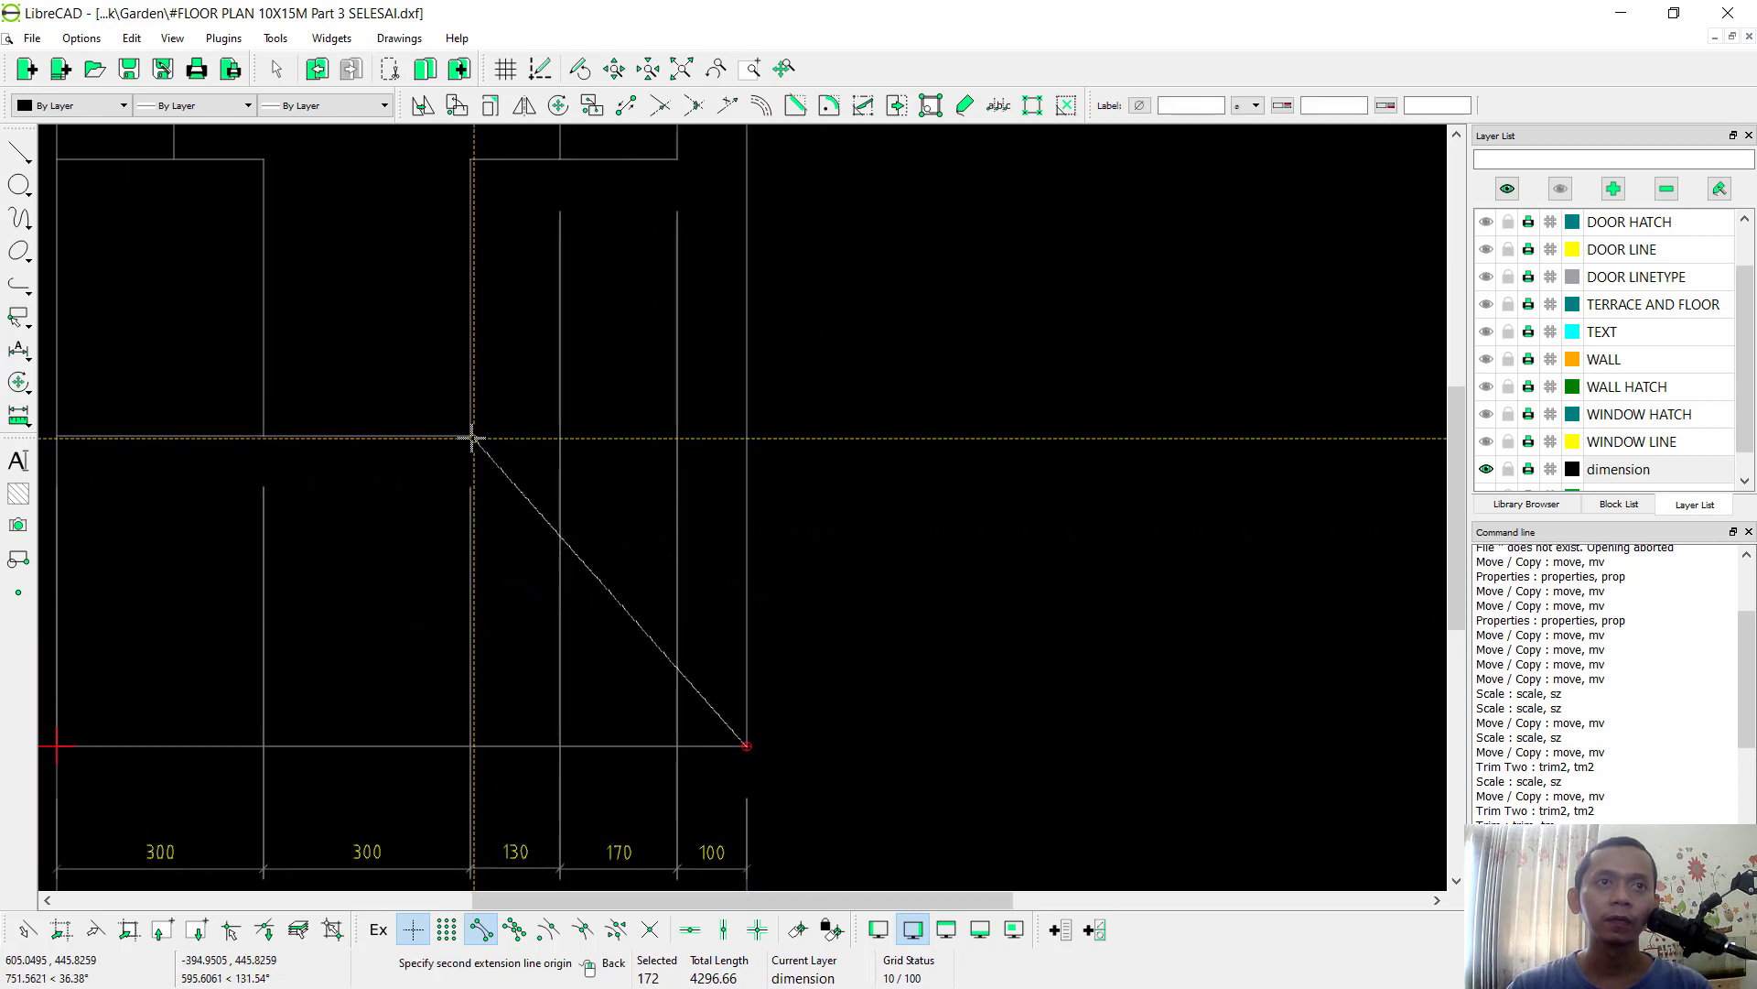
{"action": "left_click", "coordinate": [470, 436]}
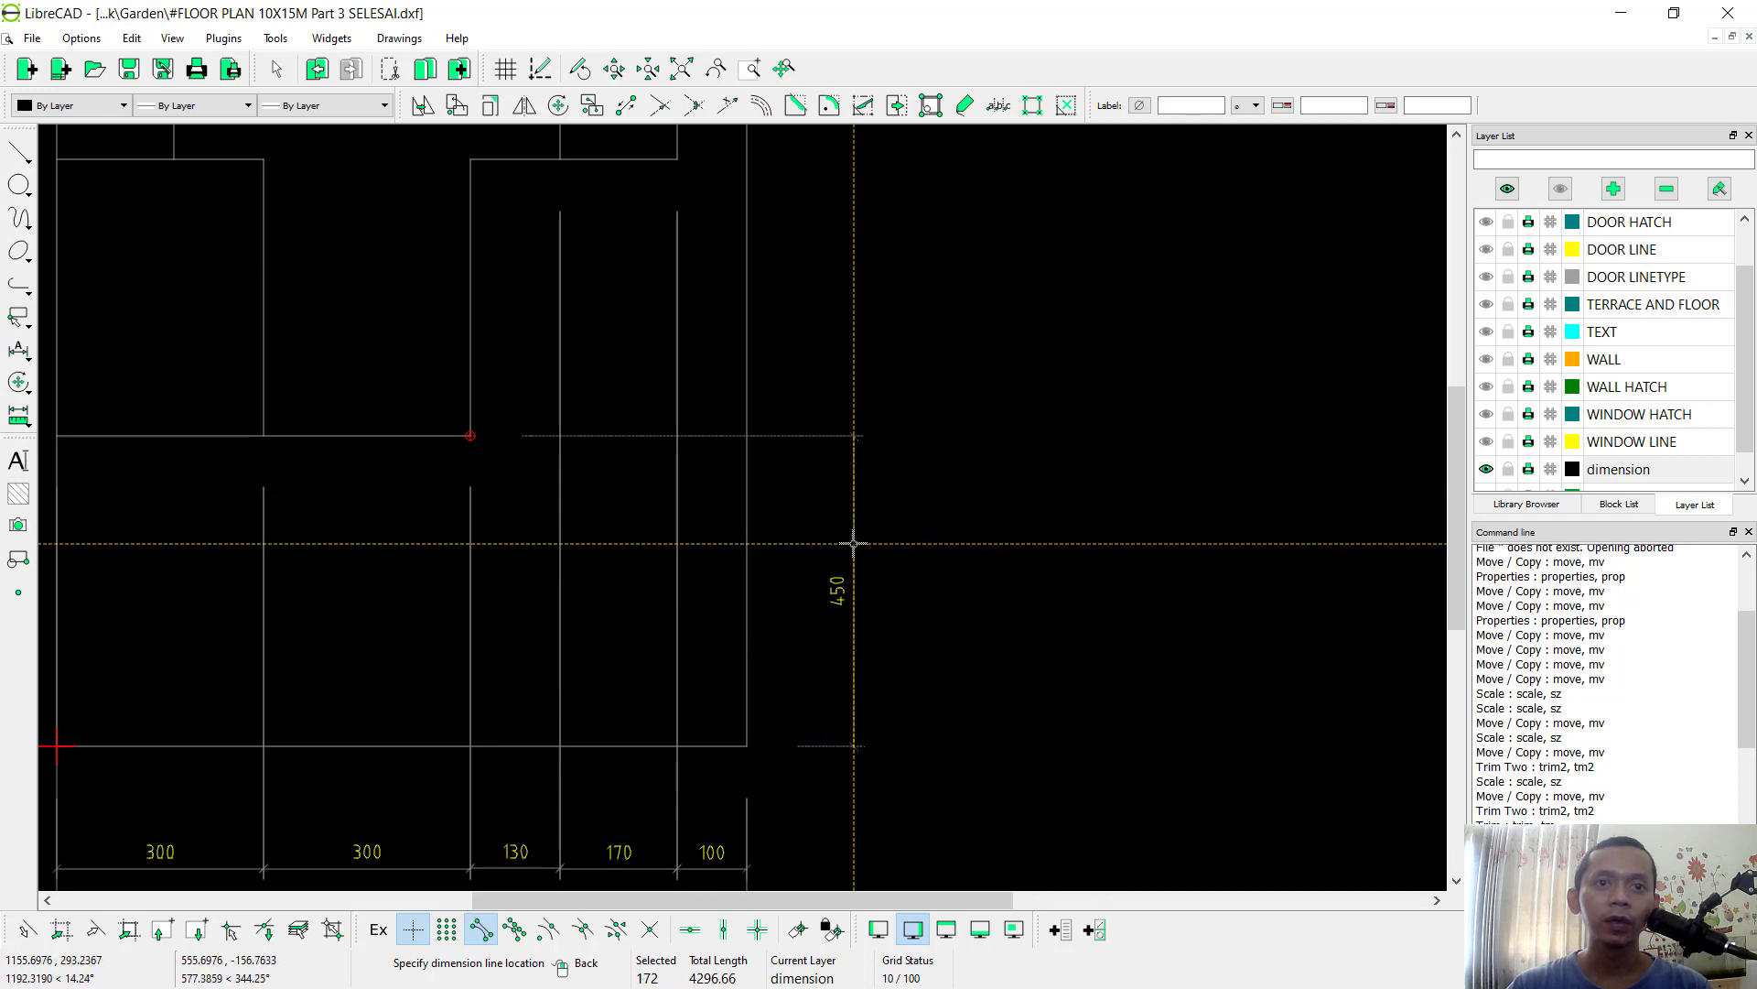
{"action": "left_click", "coordinate": [857, 544]}
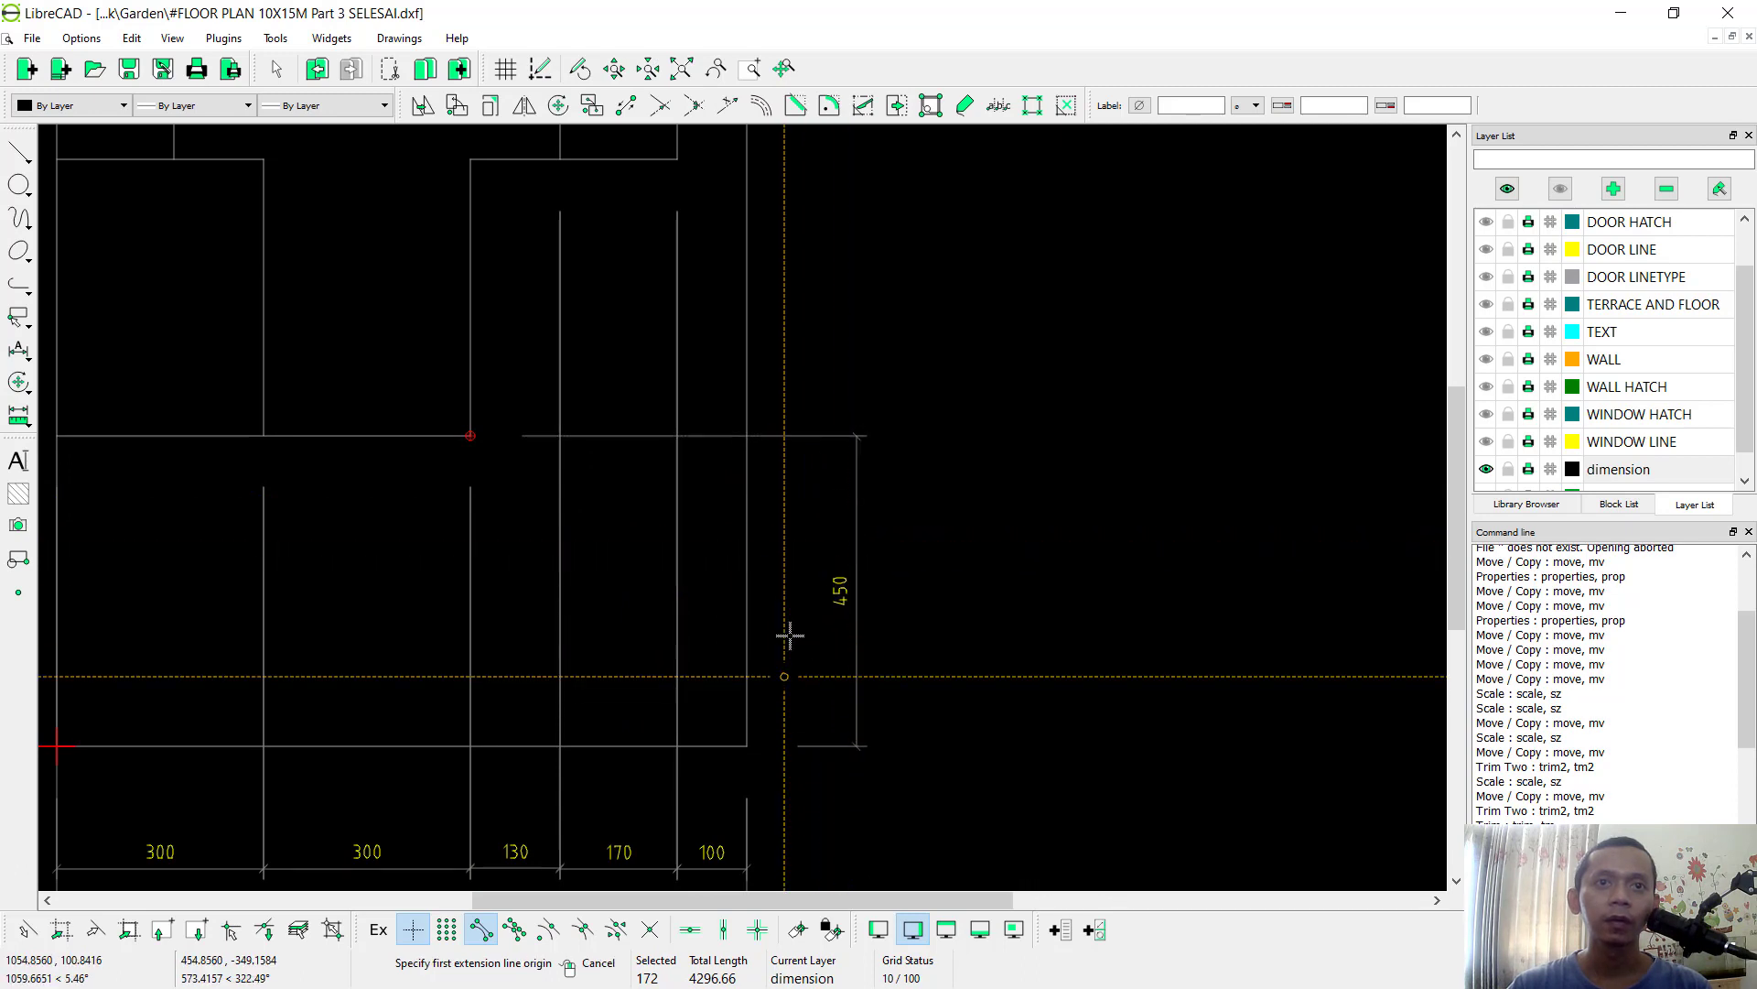
Step: Add the 400 vertical dimension above the 450 and start the next one
{"action": "scroll", "coordinate": [788, 491], "scroll_direction": "up", "scroll_amount": 3}
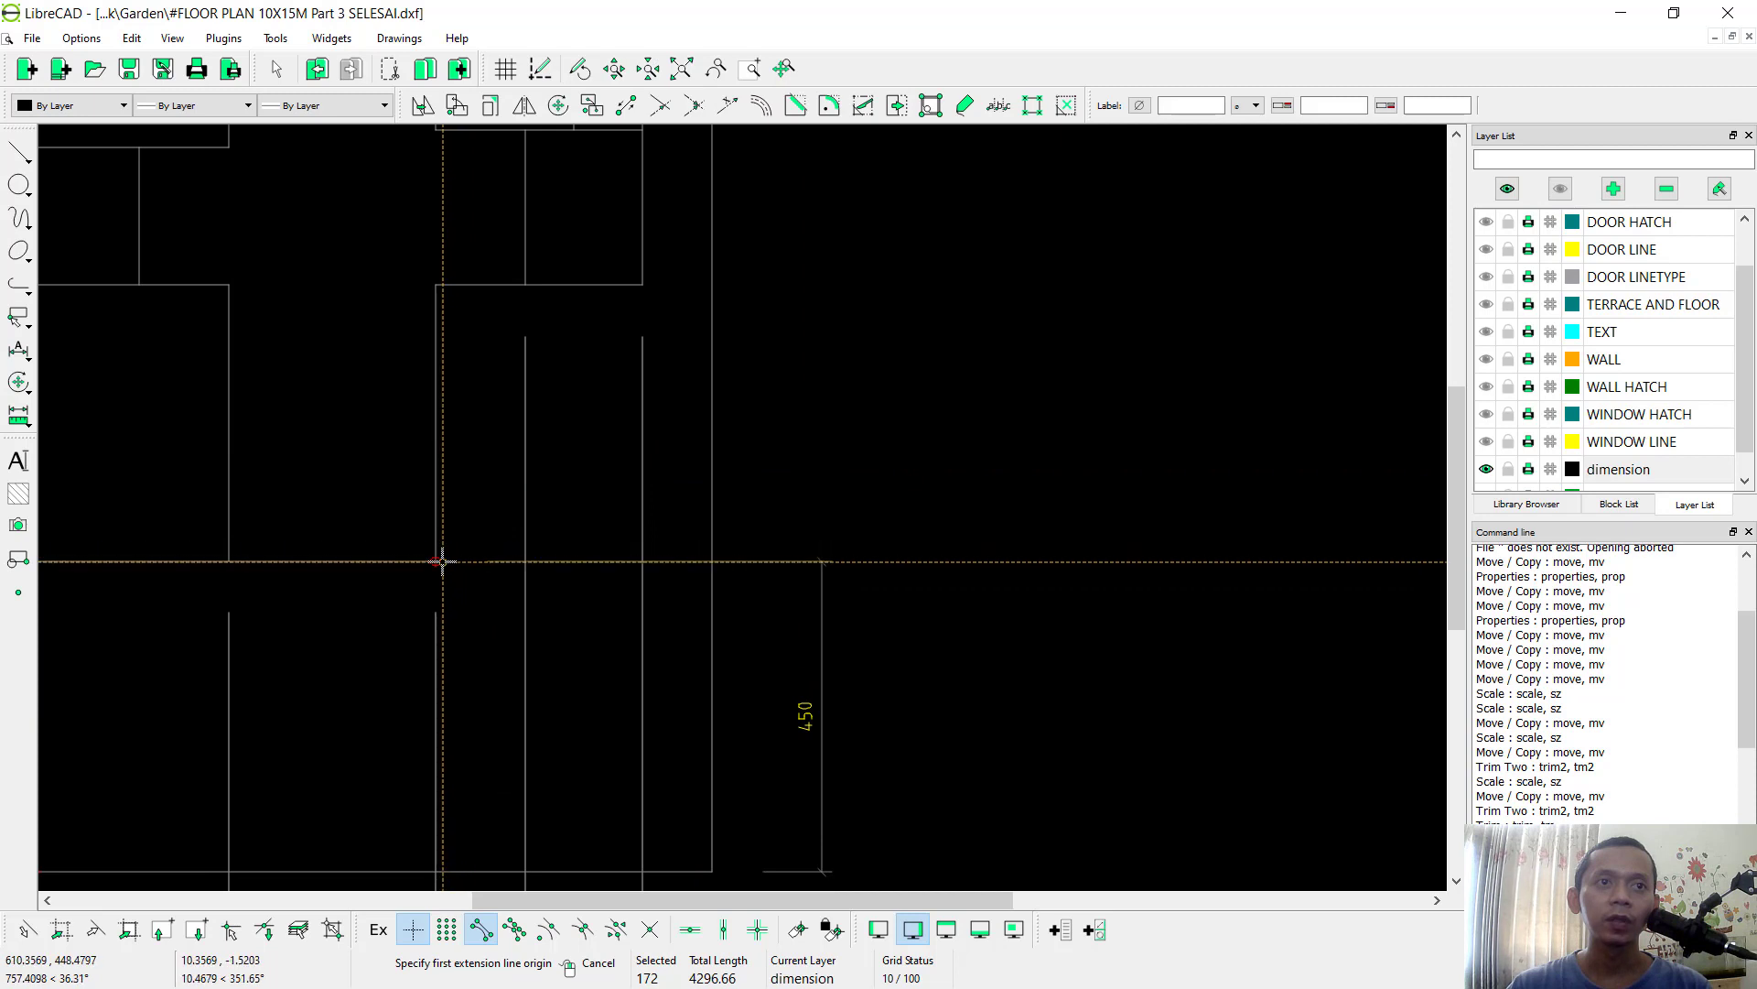
{"action": "left_click", "coordinate": [435, 561]}
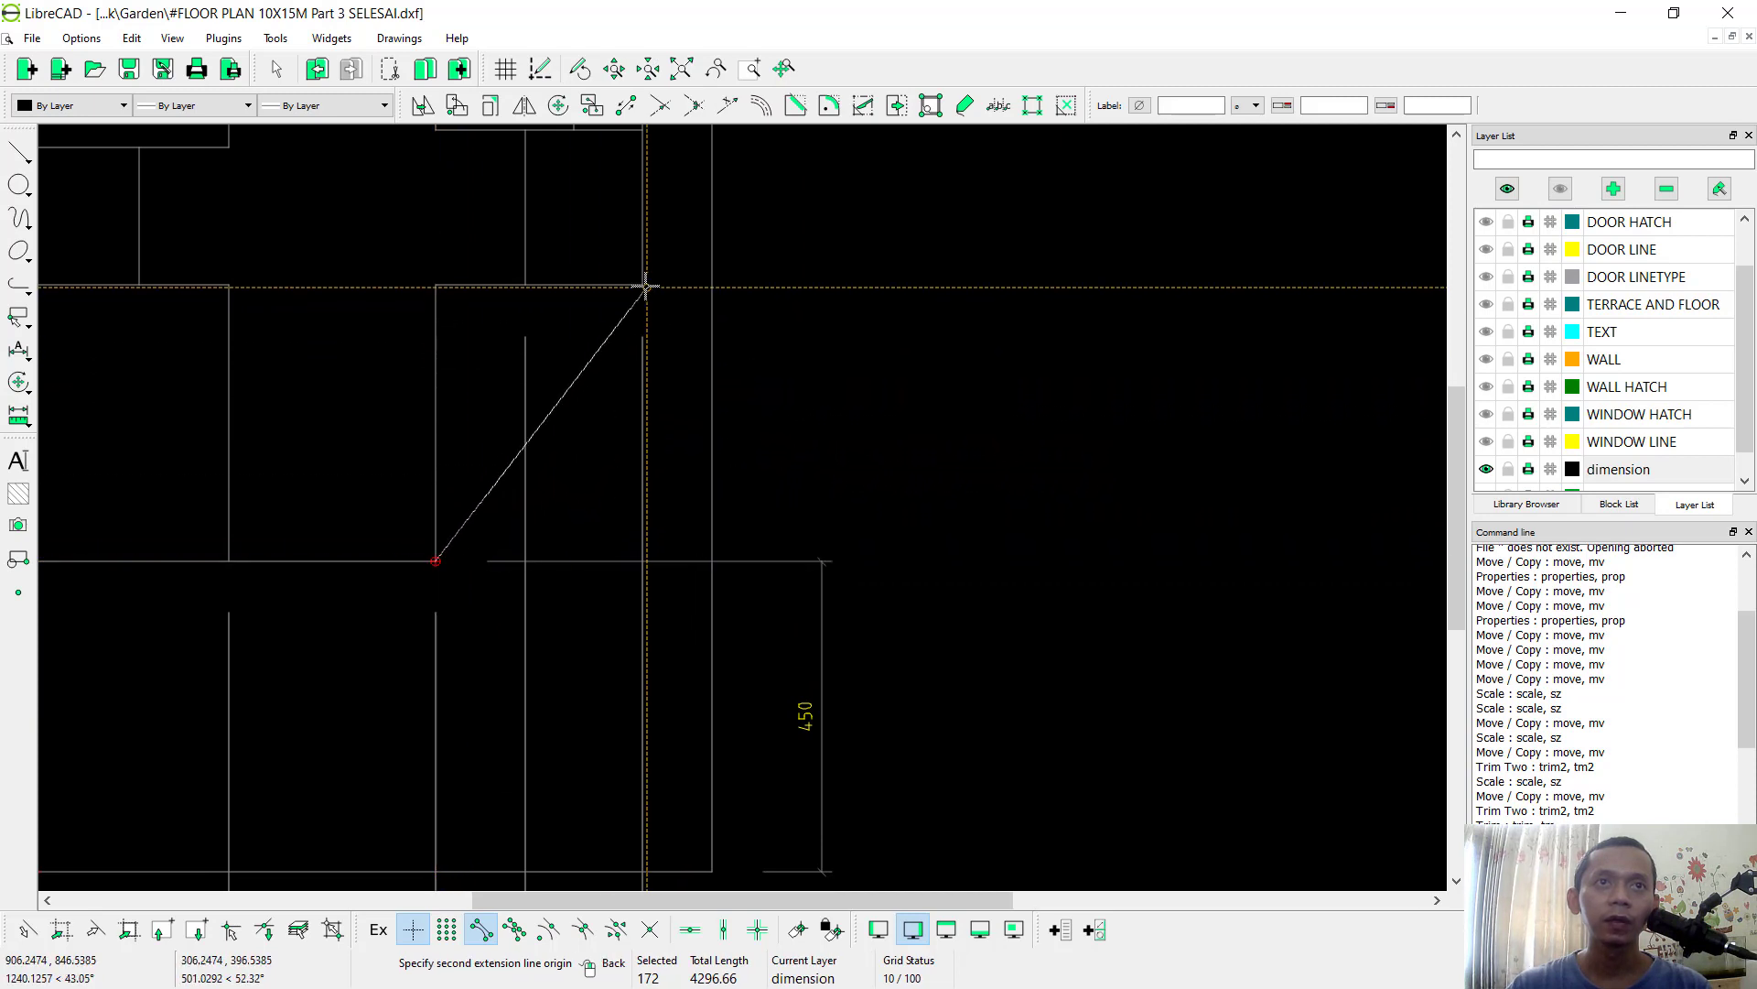
{"action": "left_click", "coordinate": [642, 285]}
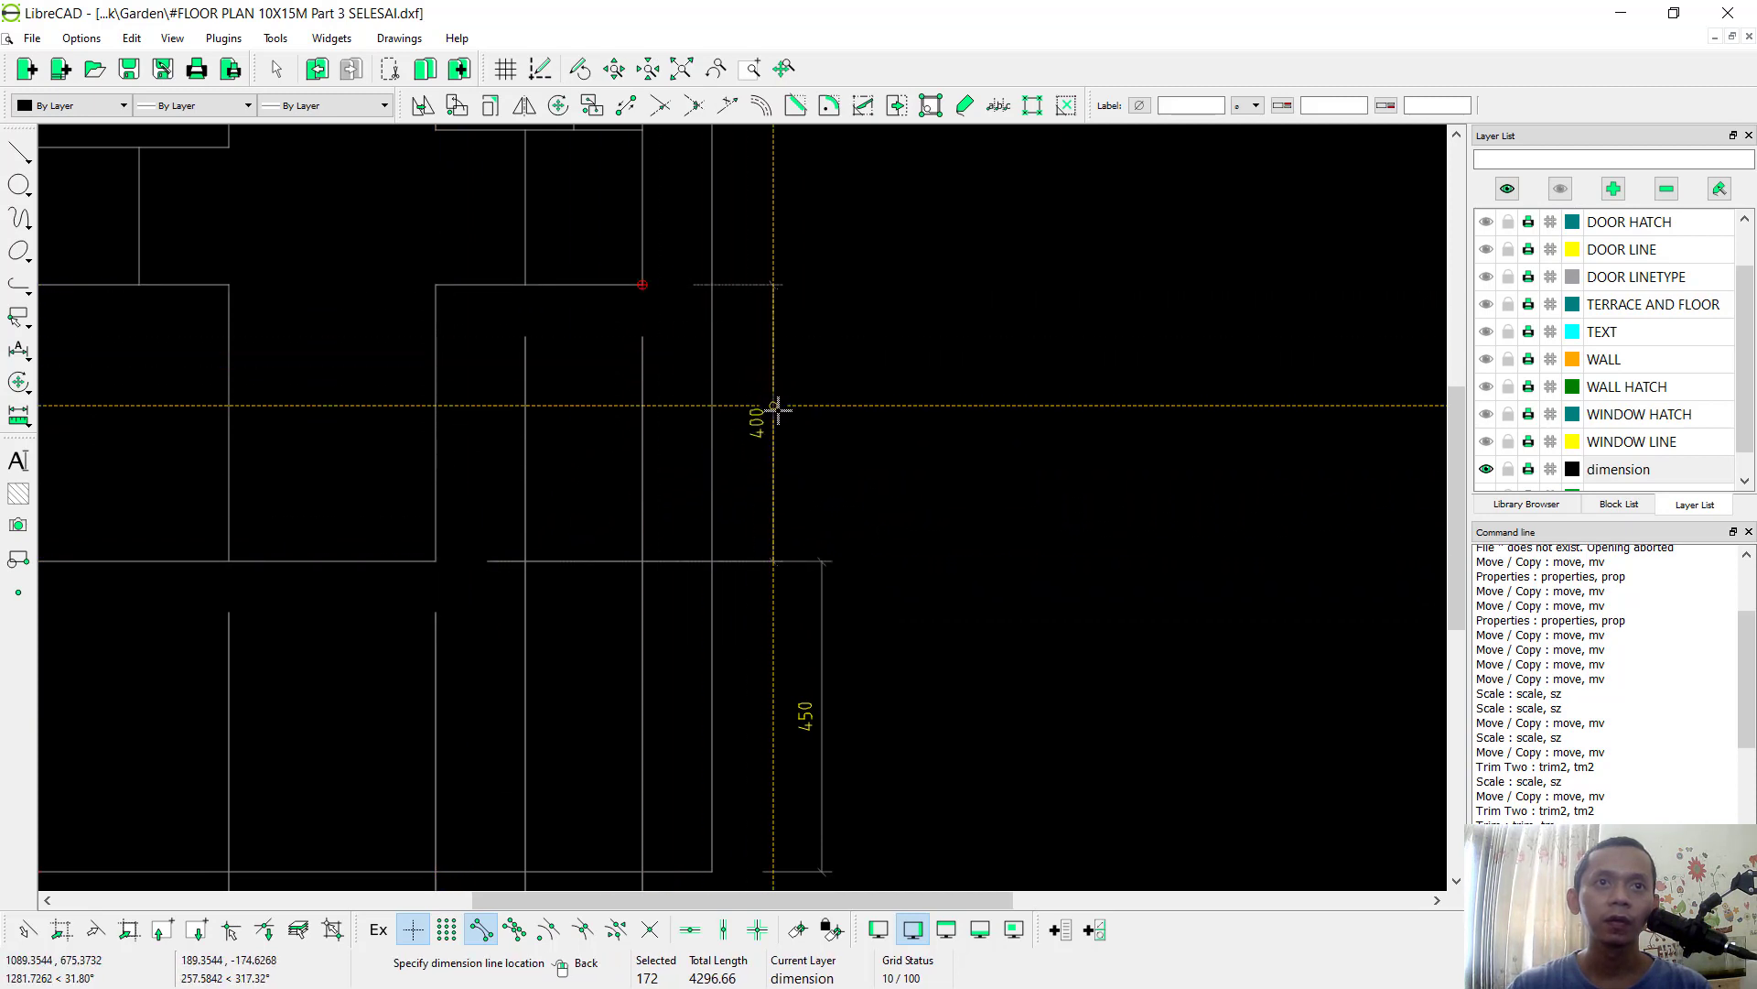
{"action": "left_click", "coordinate": [821, 437]}
{"action": "scroll", "coordinate": [734, 490], "scroll_direction": "up", "scroll_amount": 3}
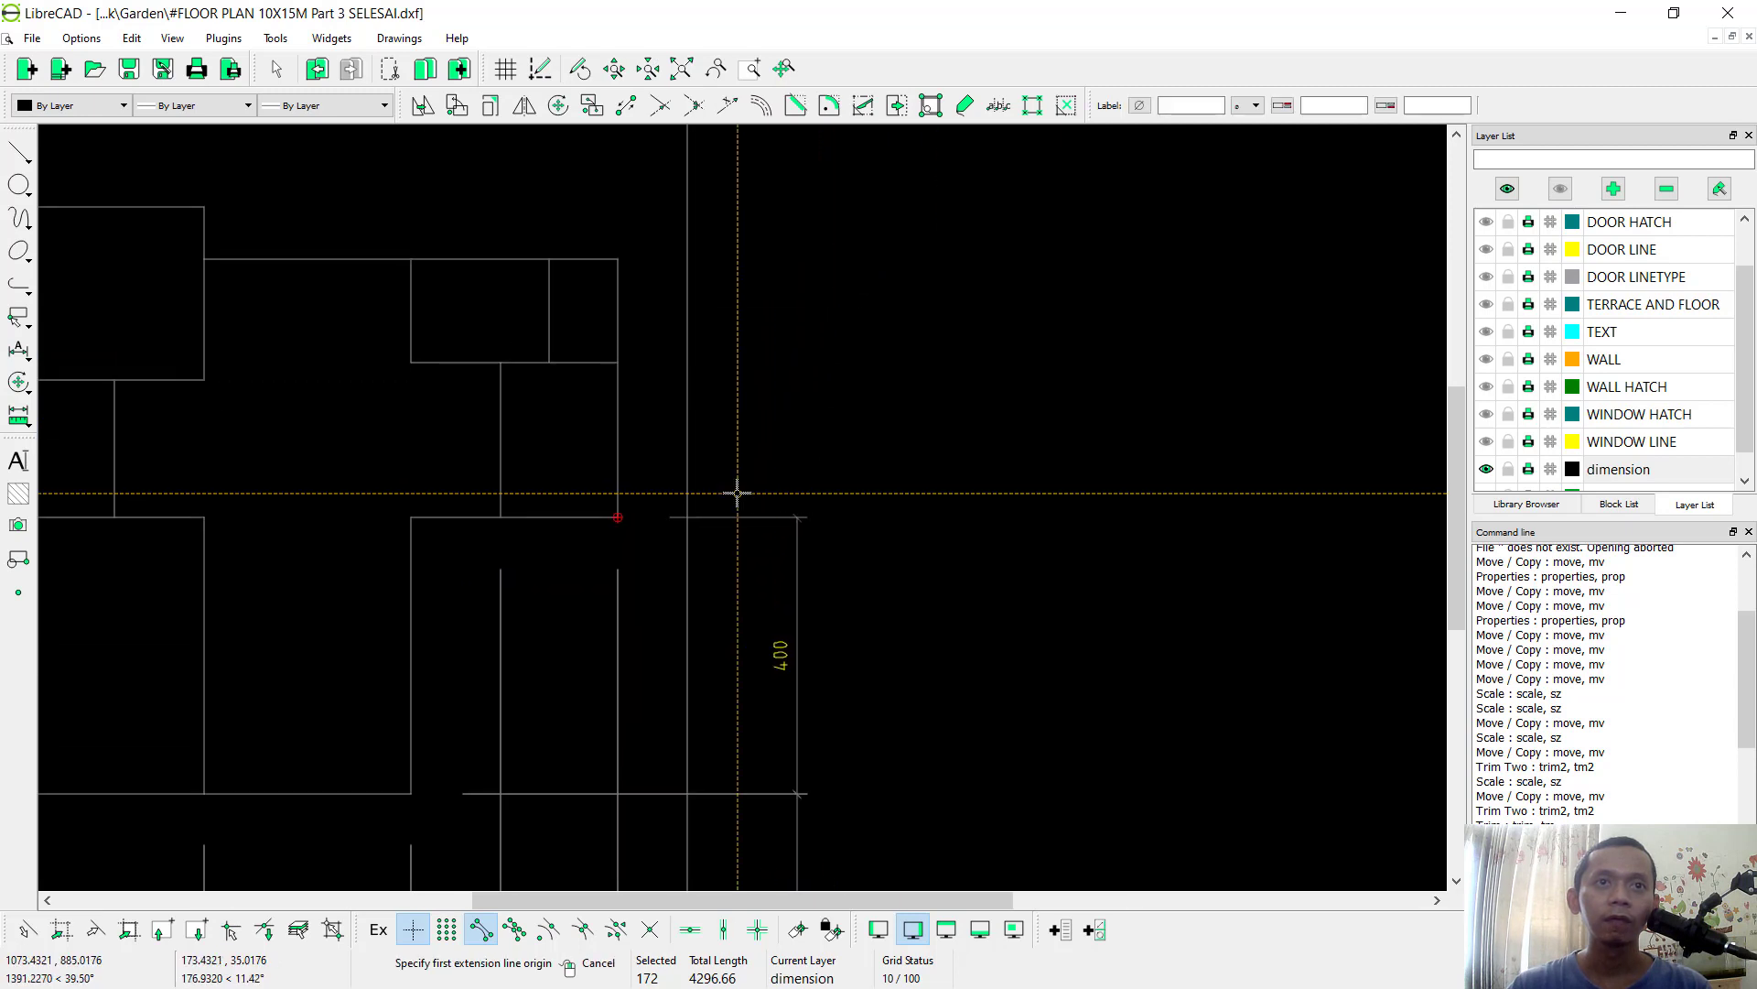
{"action": "left_click", "coordinate": [602, 520]}
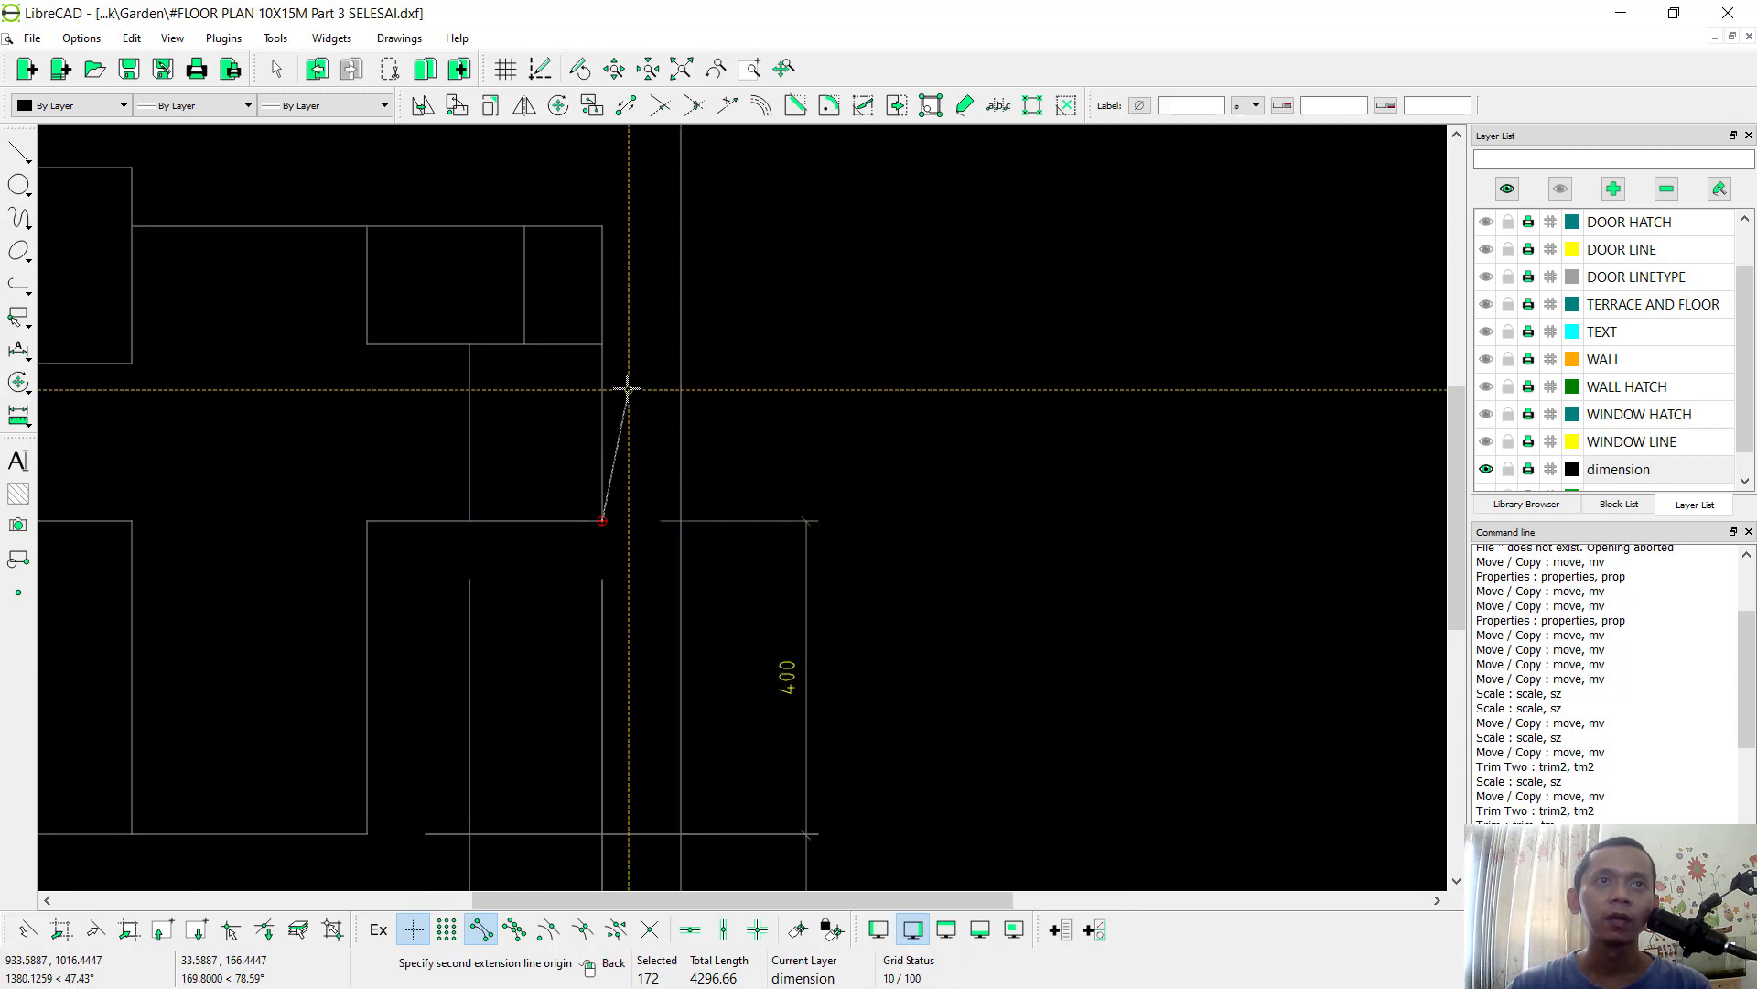
{"action": "left_click", "coordinate": [603, 344]}
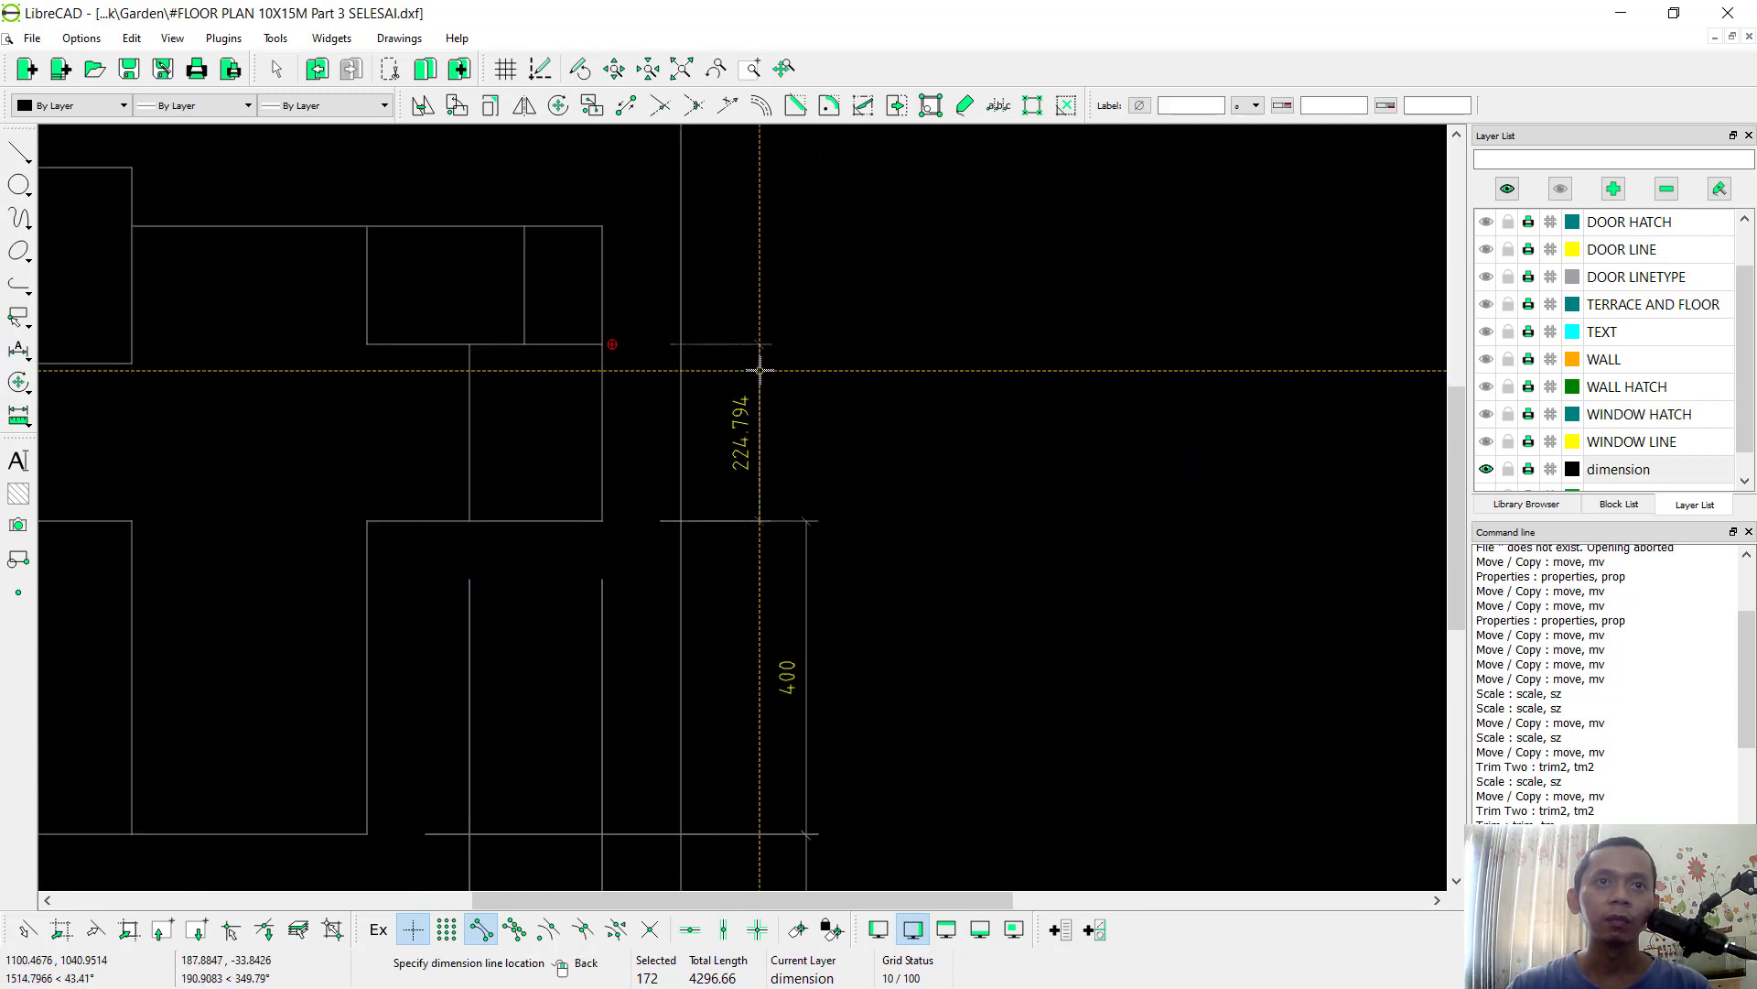
Step: Correct the mis-snapped point to finish the 225 dimension, then add the 150 dimension
{"action": "right_click", "coordinate": [773, 381]}
{"action": "left_click", "coordinate": [602, 344]}
{"action": "left_click", "coordinate": [802, 403]}
{"action": "middle_click_drag", "start_coordinate": [741, 239], "coordinate": [698, 428]}
{"action": "scroll", "coordinate": [698, 427], "scroll_direction": "up", "scroll_amount": 1}
{"action": "left_click", "coordinate": [556, 528]}
{"action": "left_click", "coordinate": [540, 414]}
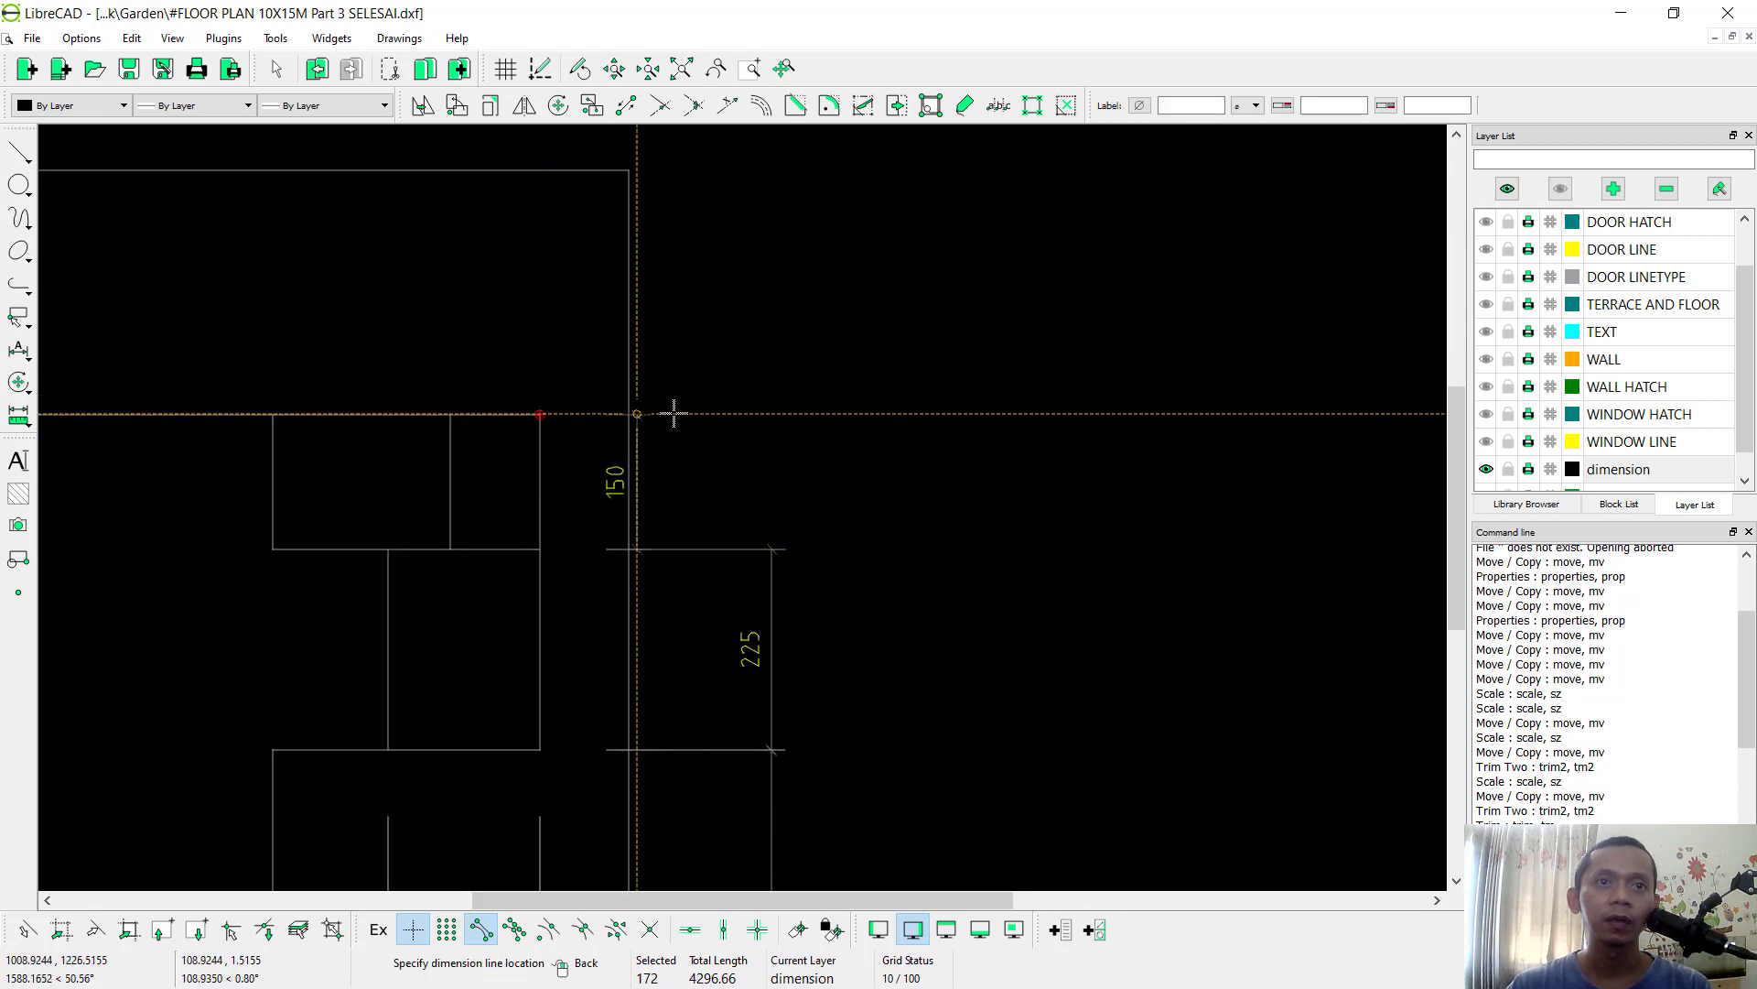
{"action": "left_click", "coordinate": [770, 423]}
Step: Add the 75 and 200 vertical dimensions to complete the right-side chain
{"action": "middle_click_drag", "start_coordinate": [663, 385], "coordinate": [706, 537]}
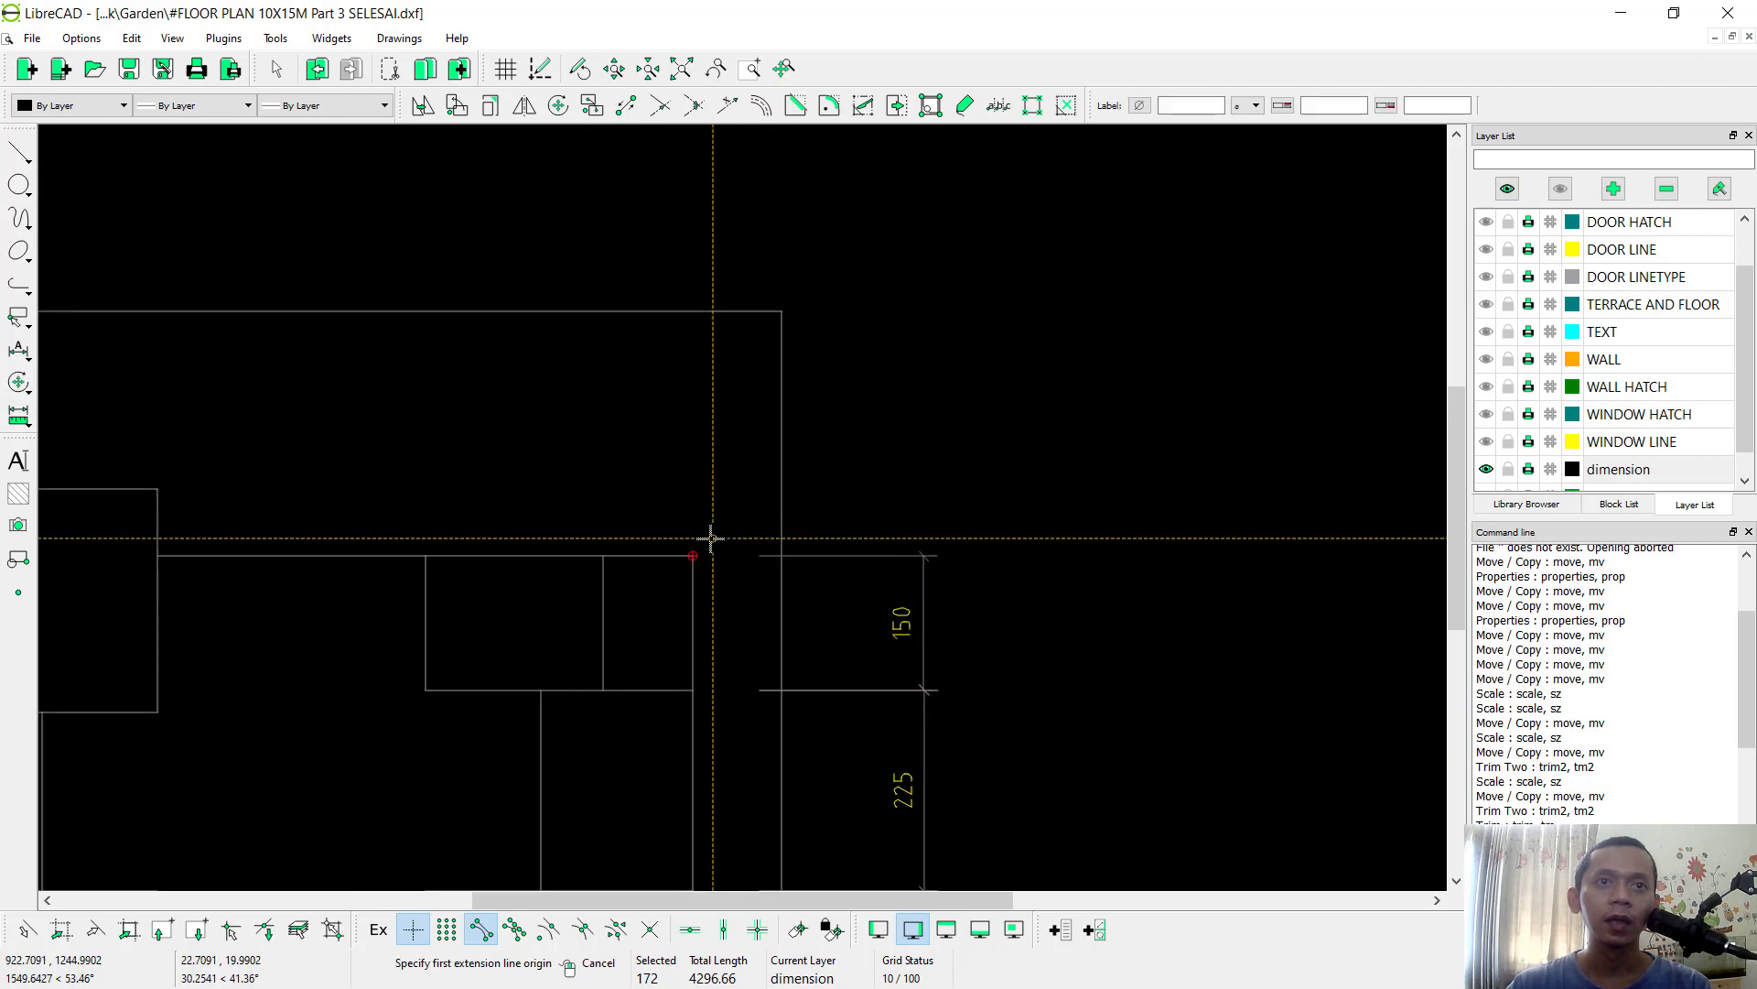
{"action": "left_click", "coordinate": [693, 555]}
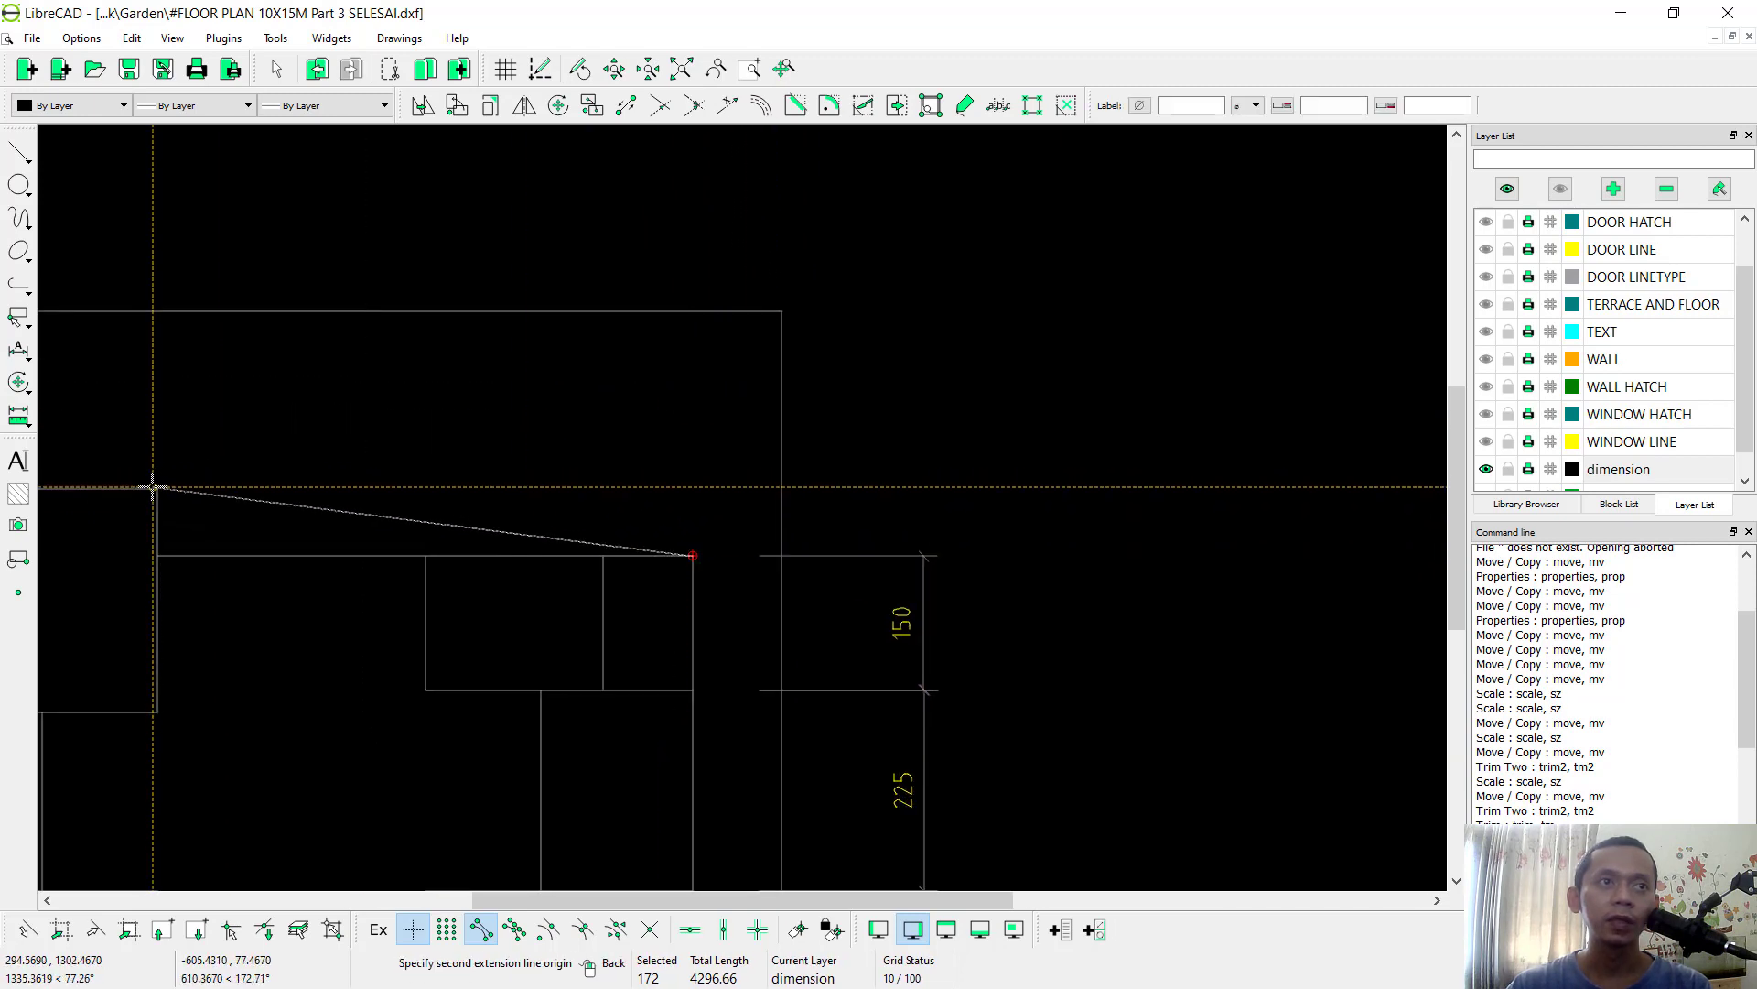
{"action": "left_click", "coordinate": [157, 489]}
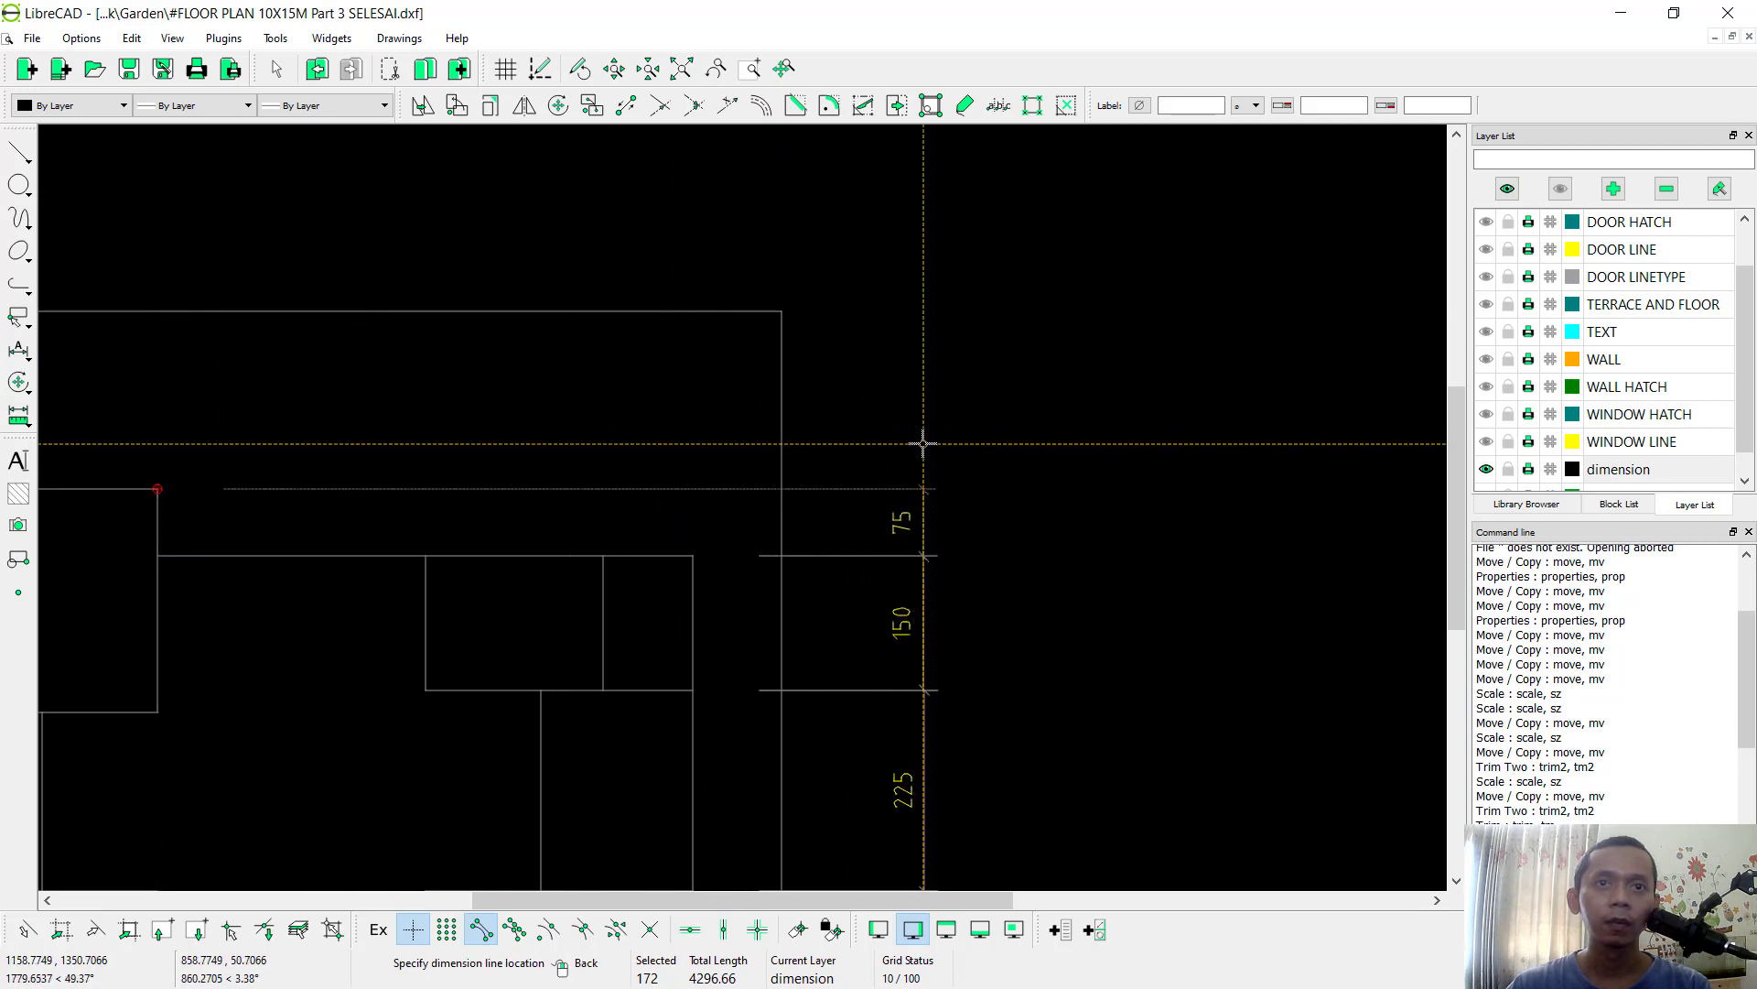
{"action": "left_click", "coordinate": [156, 488]}
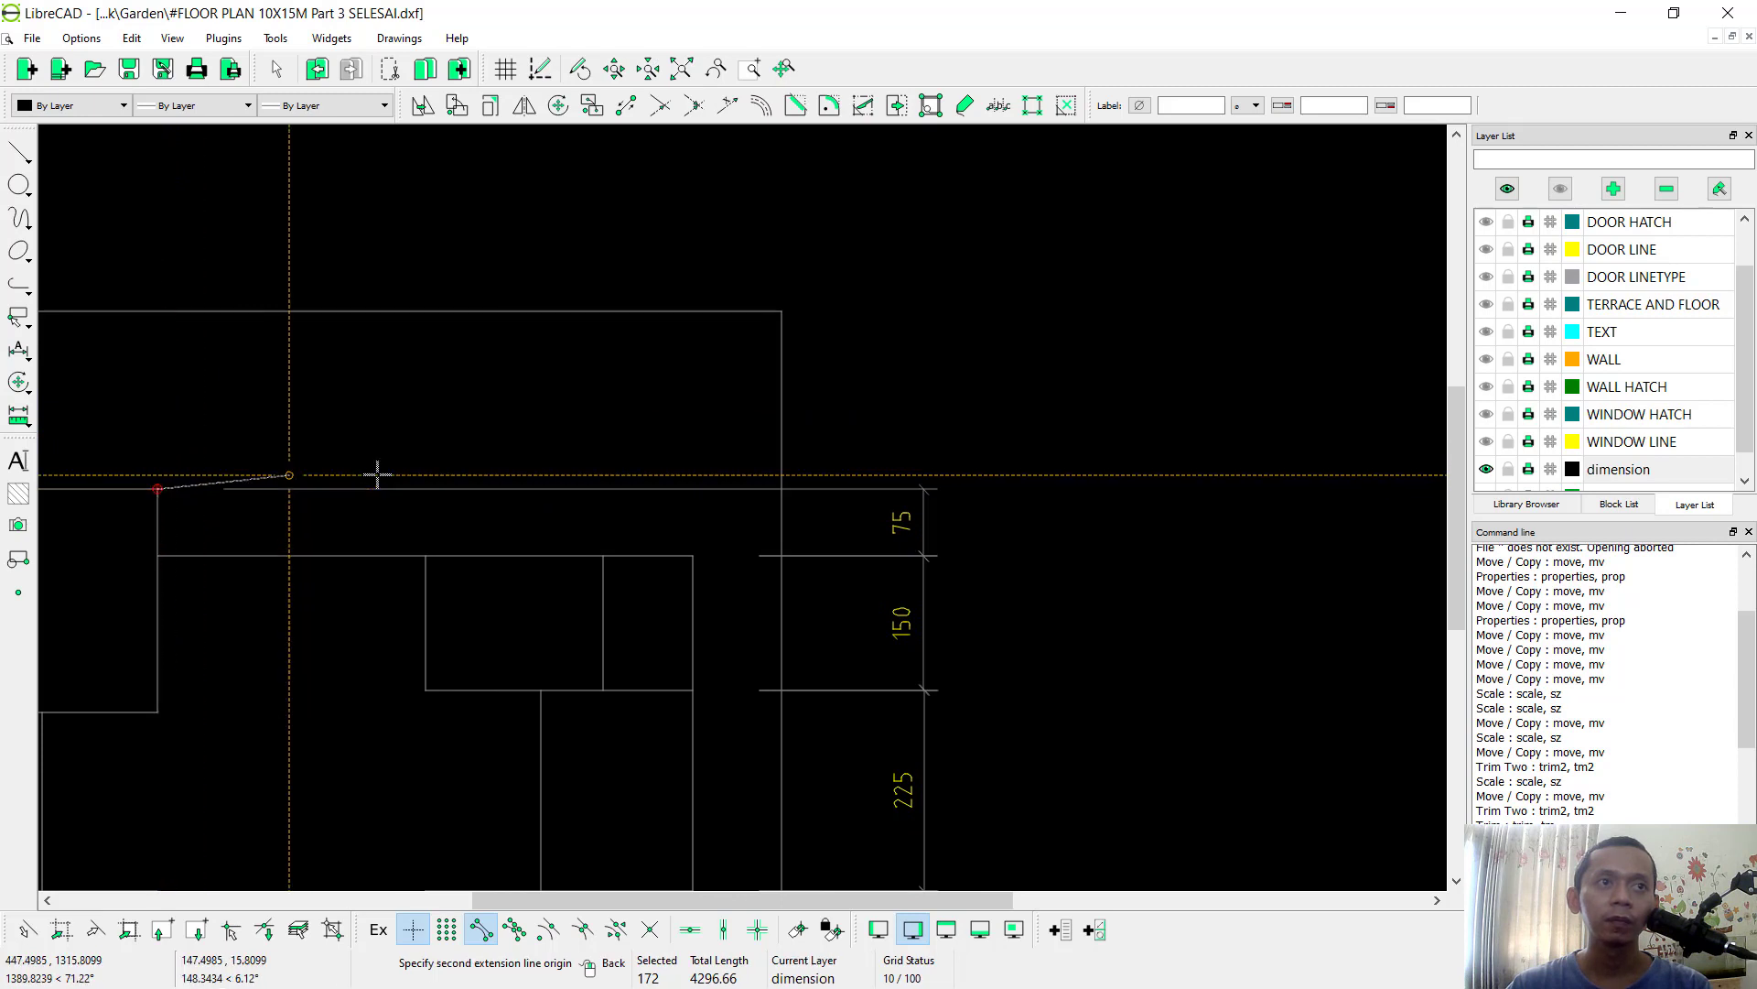
{"action": "left_click", "coordinate": [781, 311]}
{"action": "left_click", "coordinate": [924, 325]}
Step: Add the 1500 overall height dimension outside the right-side chain
{"action": "left_click", "coordinate": [781, 311]}
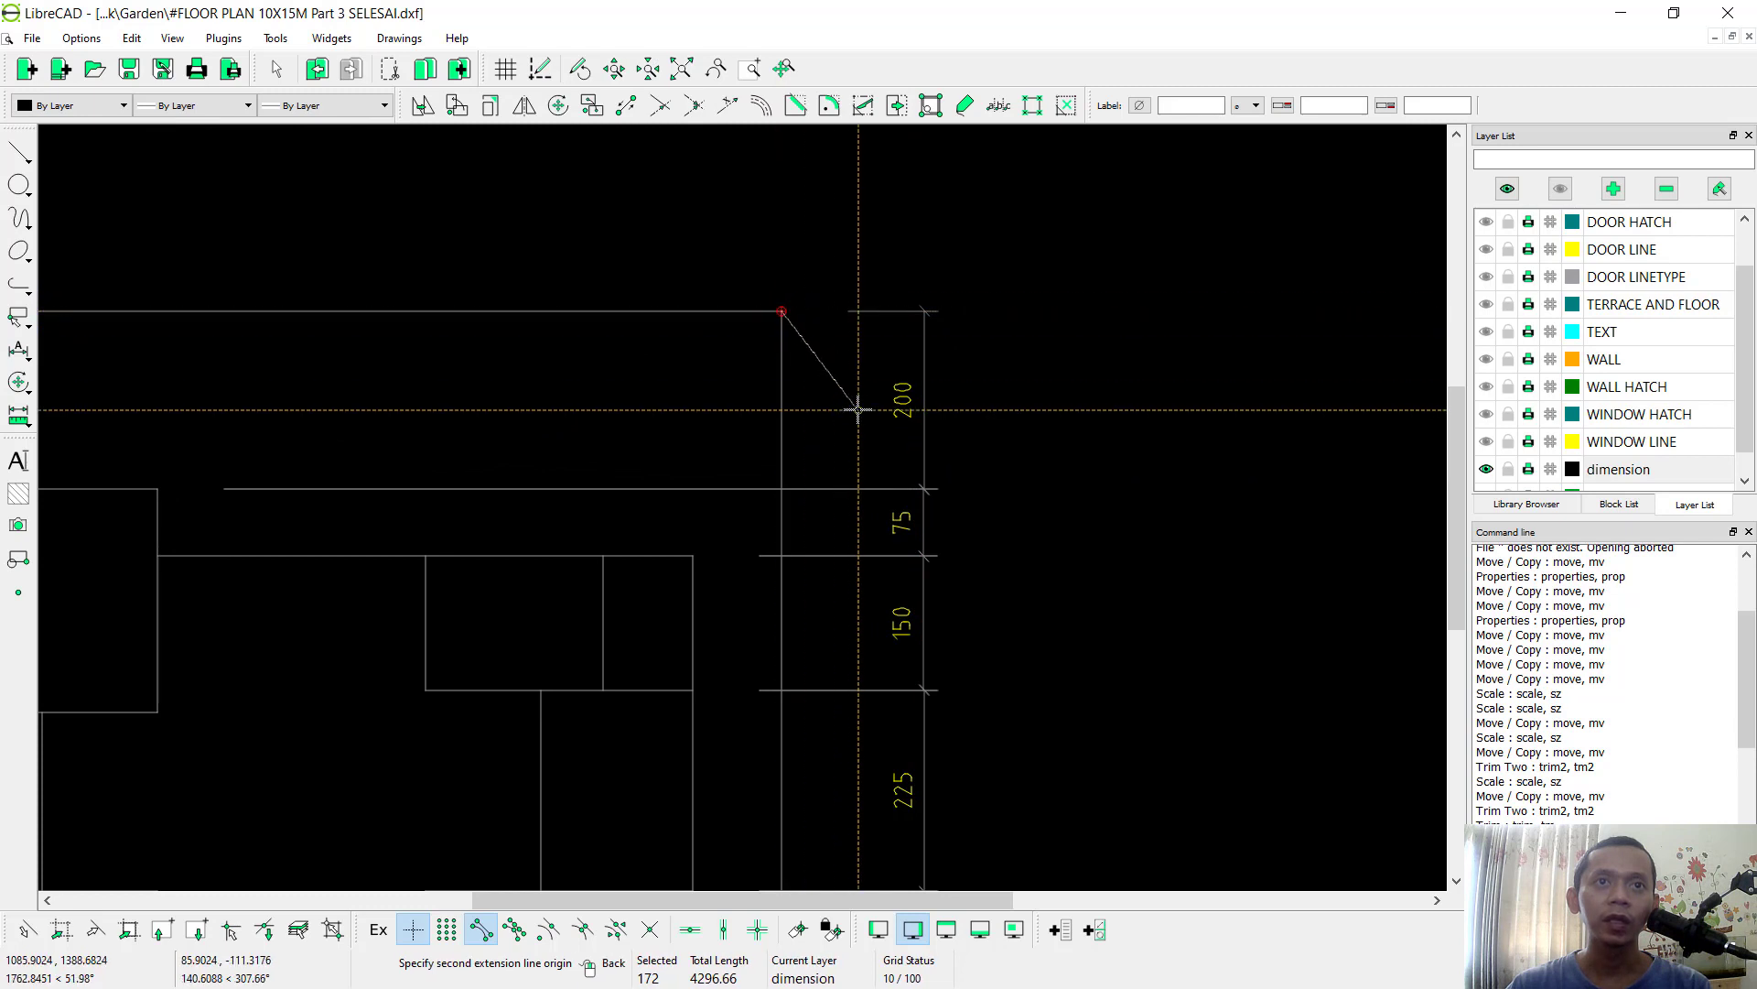
{"action": "scroll", "coordinate": [832, 502], "scroll_direction": "down", "scroll_amount": 5}
{"action": "scroll", "coordinate": [770, 663], "scroll_direction": "up", "scroll_amount": 3}
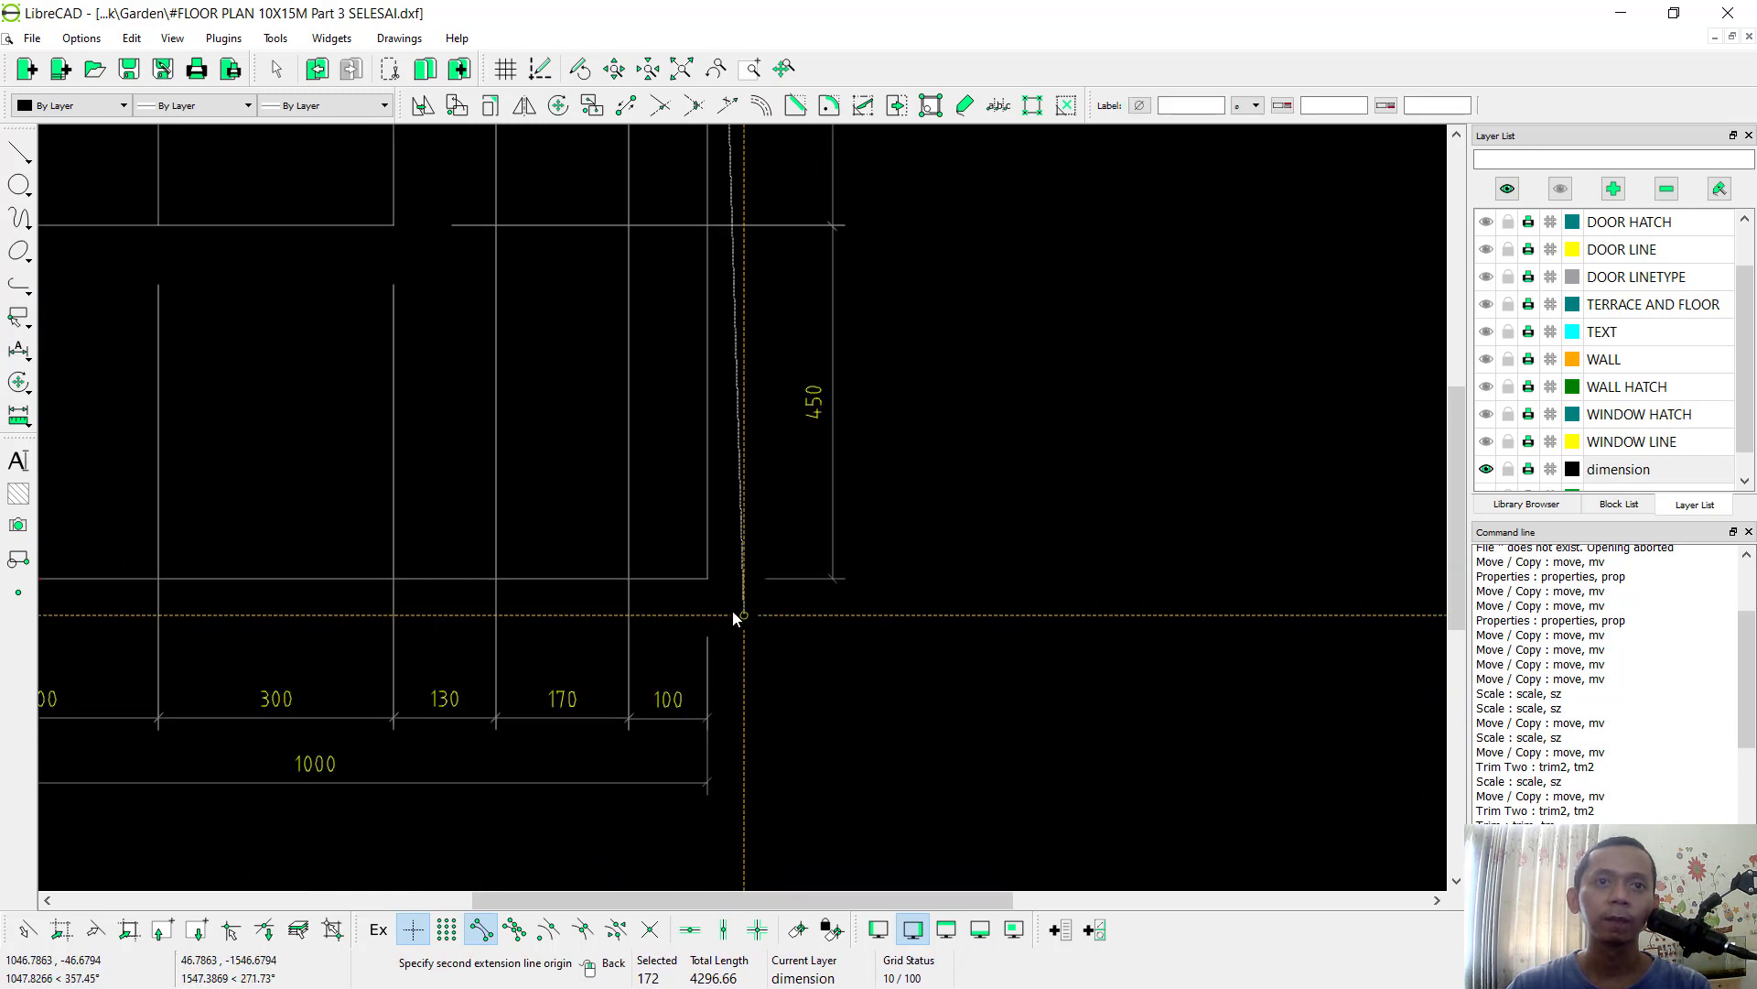
{"action": "left_click", "coordinate": [707, 578]}
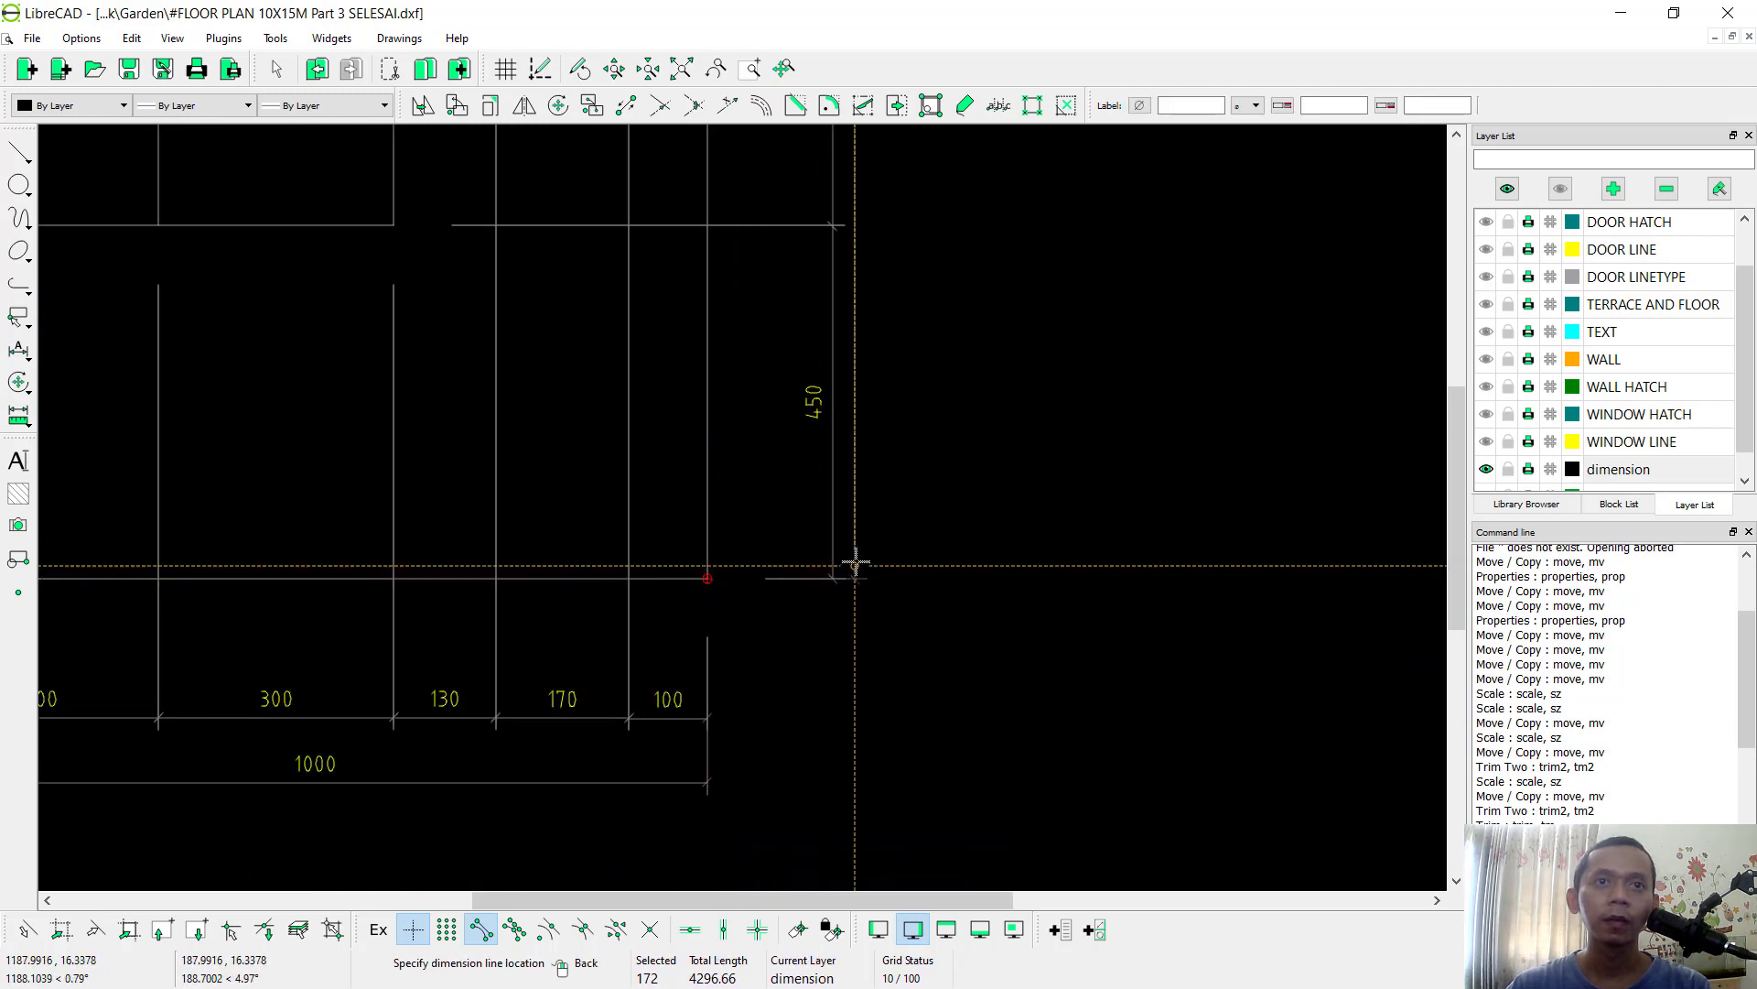
{"action": "scroll", "coordinate": [910, 502], "scroll_direction": "down", "scroll_amount": 3}
{"action": "scroll", "coordinate": [851, 616], "scroll_direction": "up", "scroll_amount": 4}
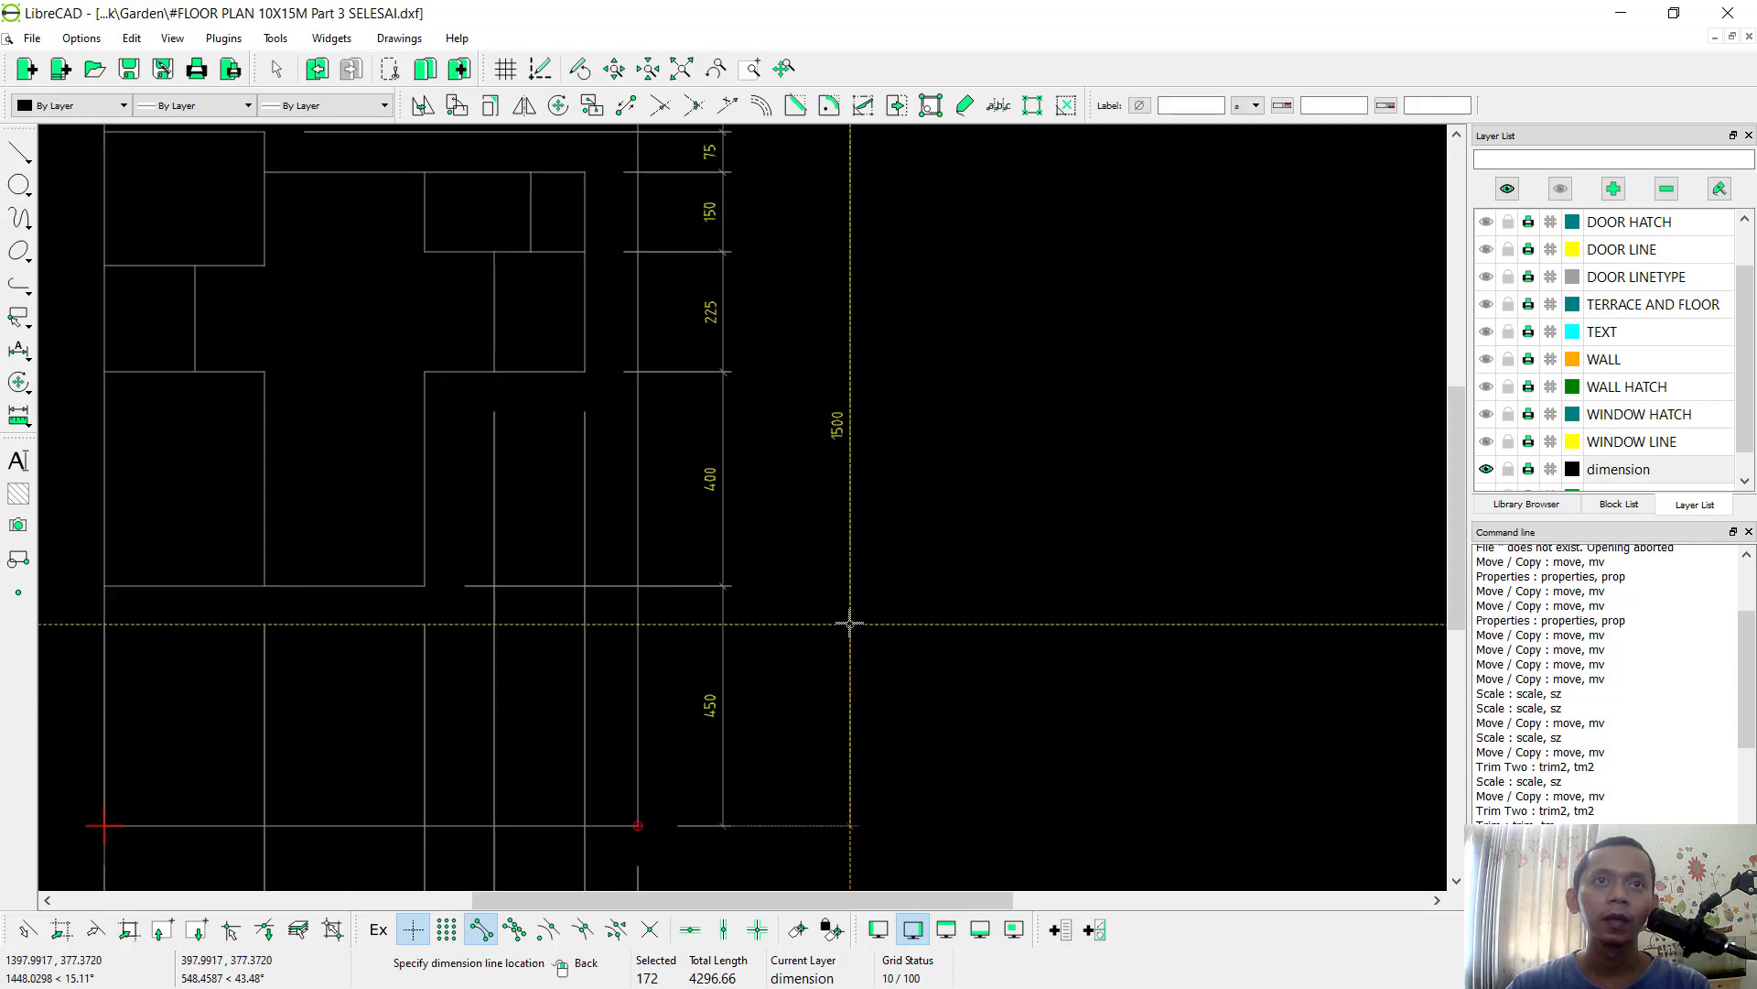
{"action": "left_click", "coordinate": [772, 605]}
{"action": "scroll", "coordinate": [771, 605], "scroll_direction": "down", "scroll_amount": 4}
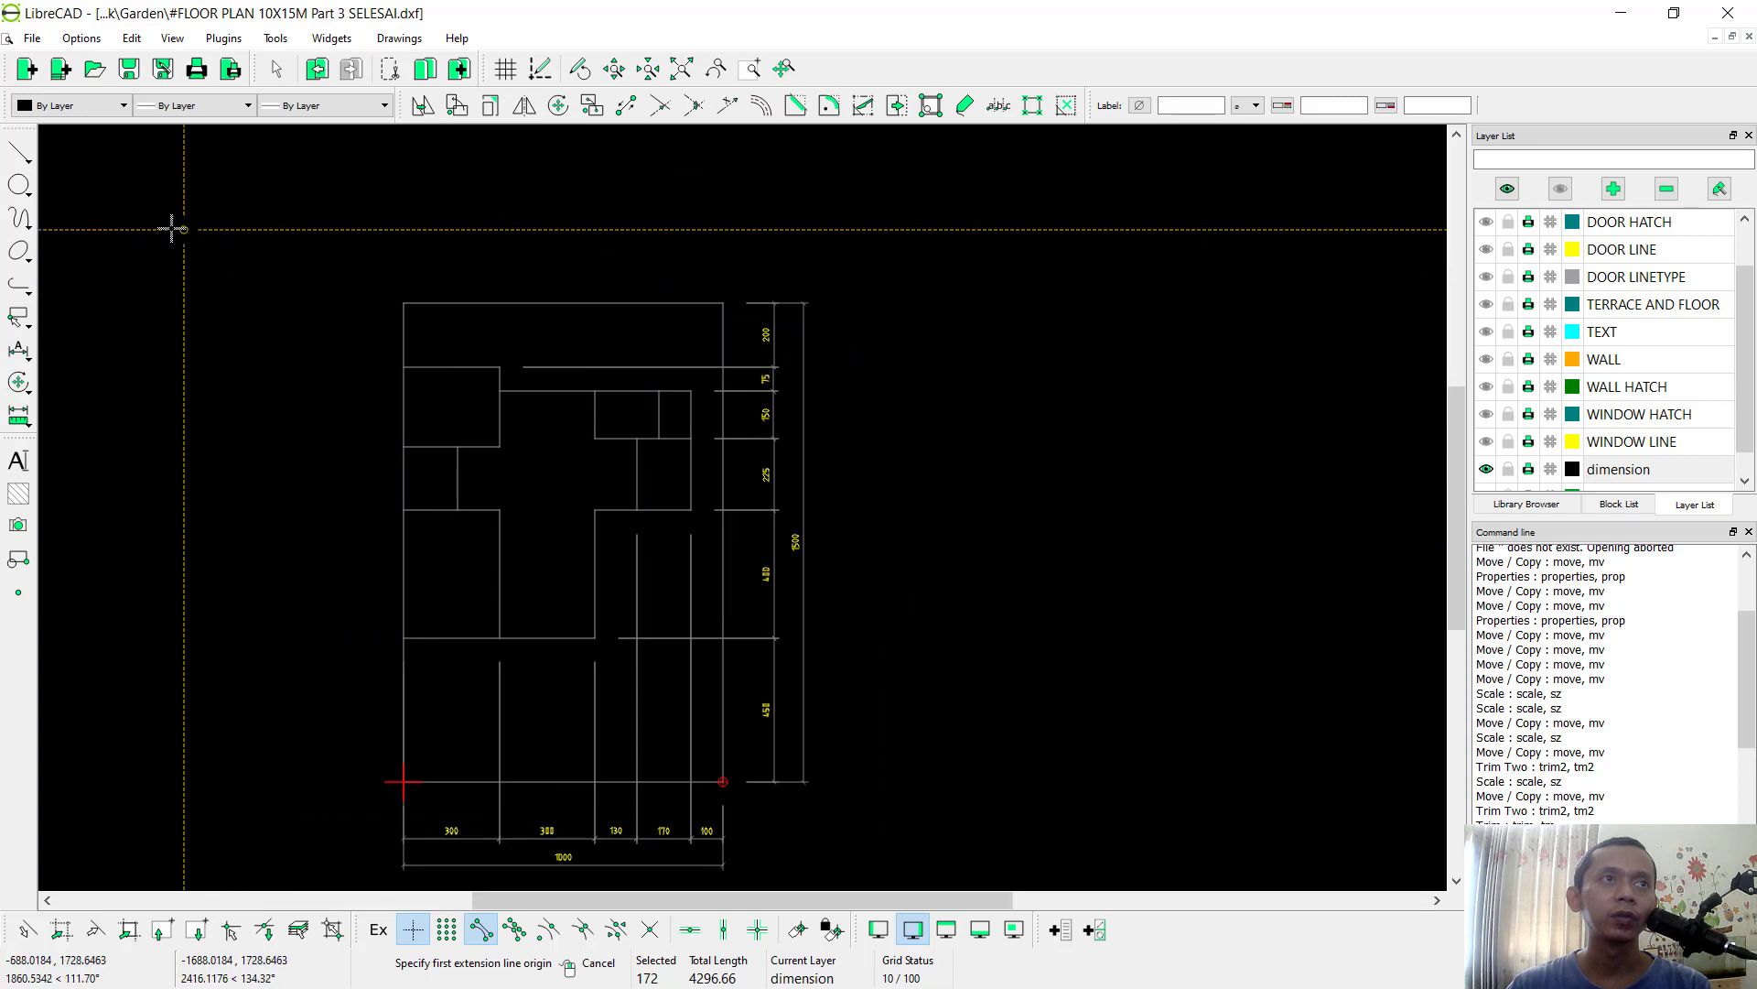
{"action": "left_click", "coordinate": [25, 354]}
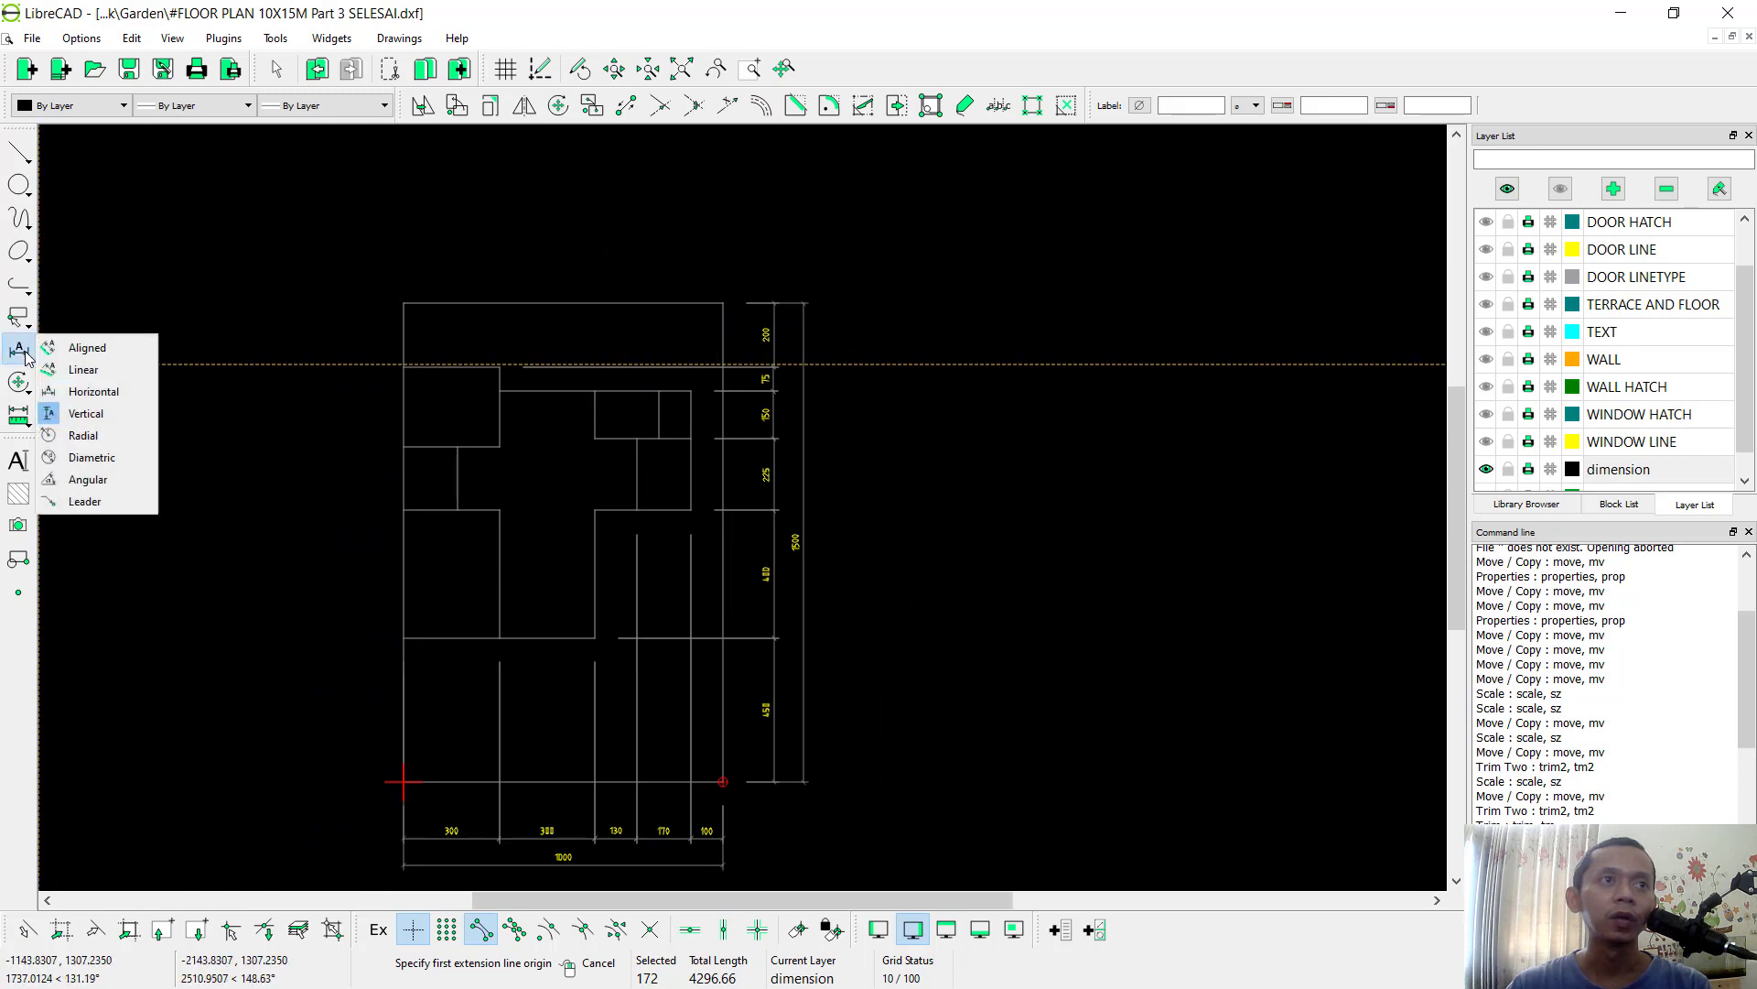
Step: Start the top chain with horizontal dimensions of 100, 100 and 200 from the top-right corner
{"action": "left_click", "coordinate": [103, 392]}
{"action": "scroll", "coordinate": [647, 244], "scroll_direction": "up", "scroll_amount": 3}
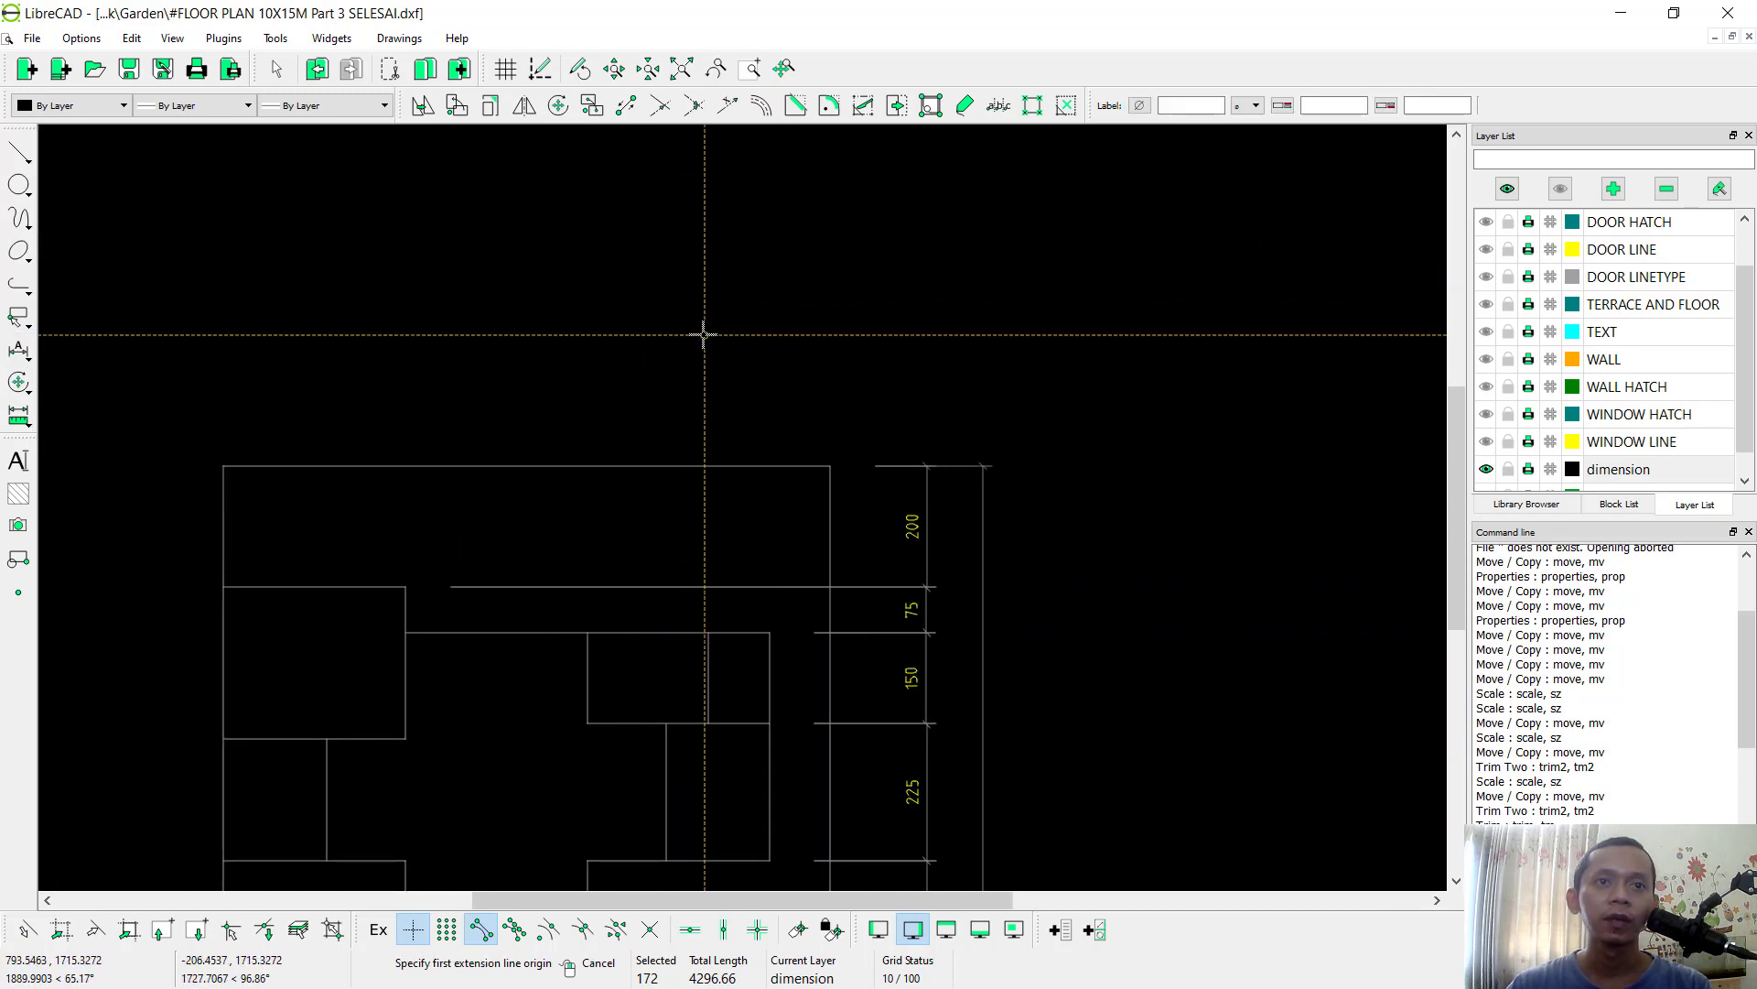
{"action": "left_click", "coordinate": [829, 467]}
{"action": "left_click", "coordinate": [770, 626]}
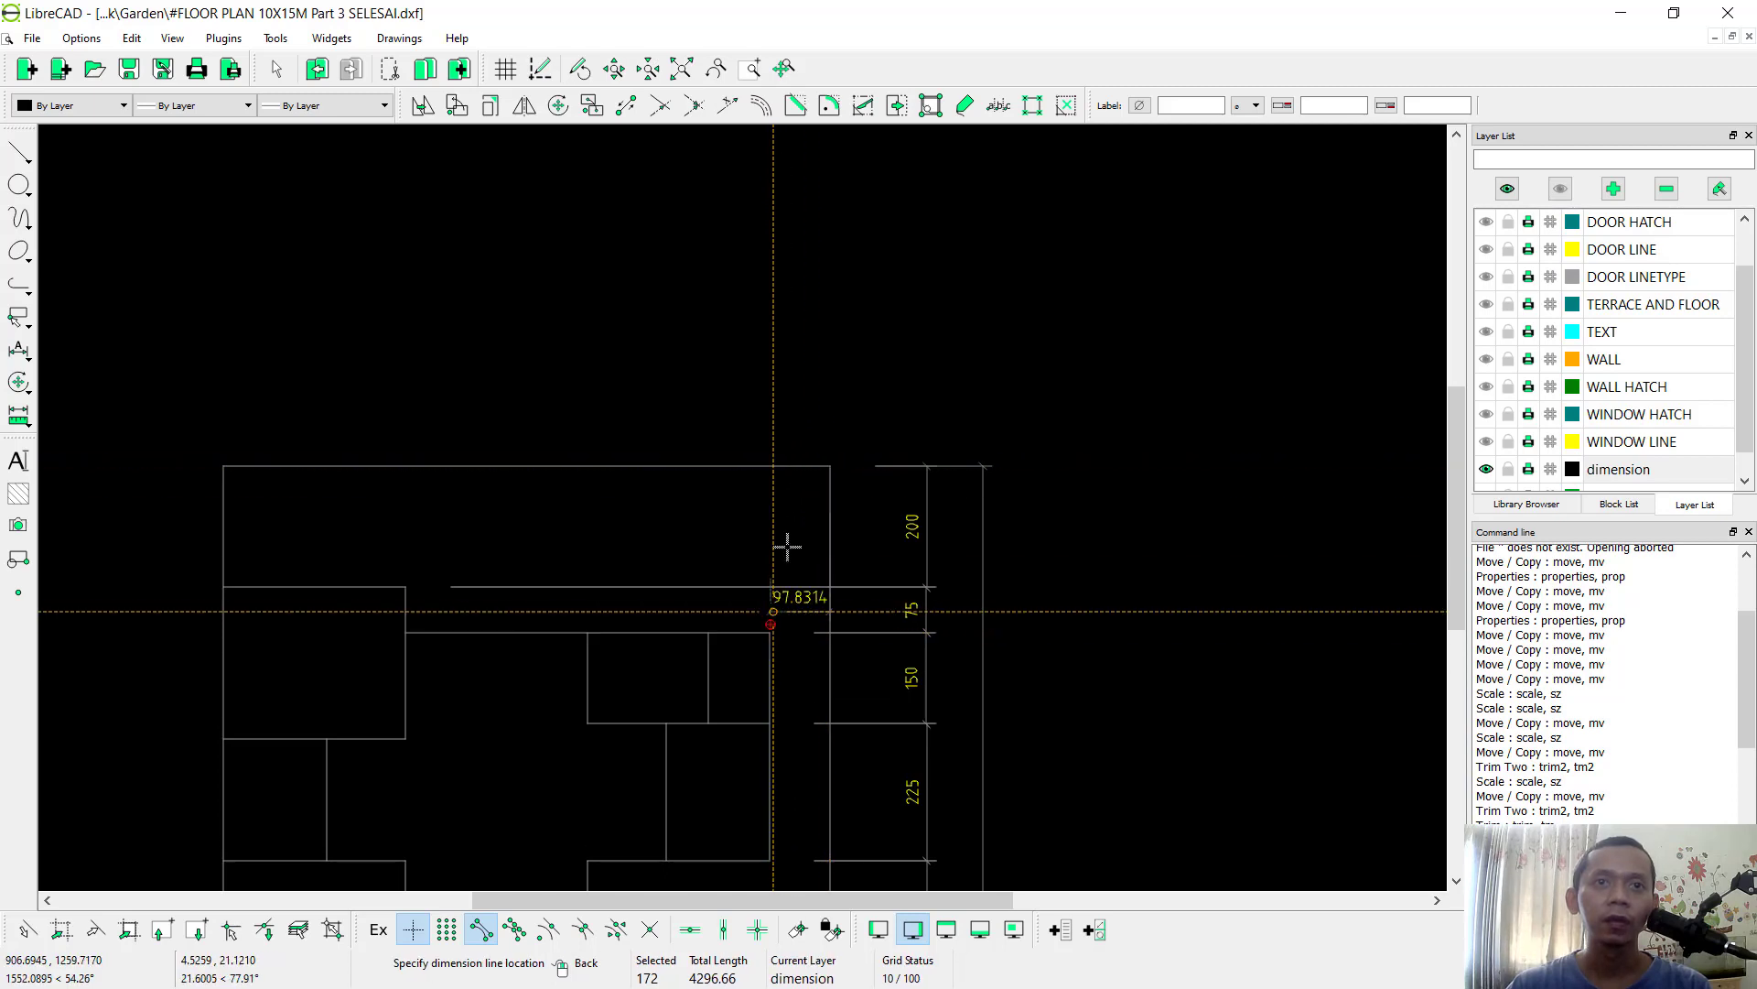
{"action": "scroll", "coordinate": [778, 599], "scroll_direction": "up", "scroll_amount": 3}
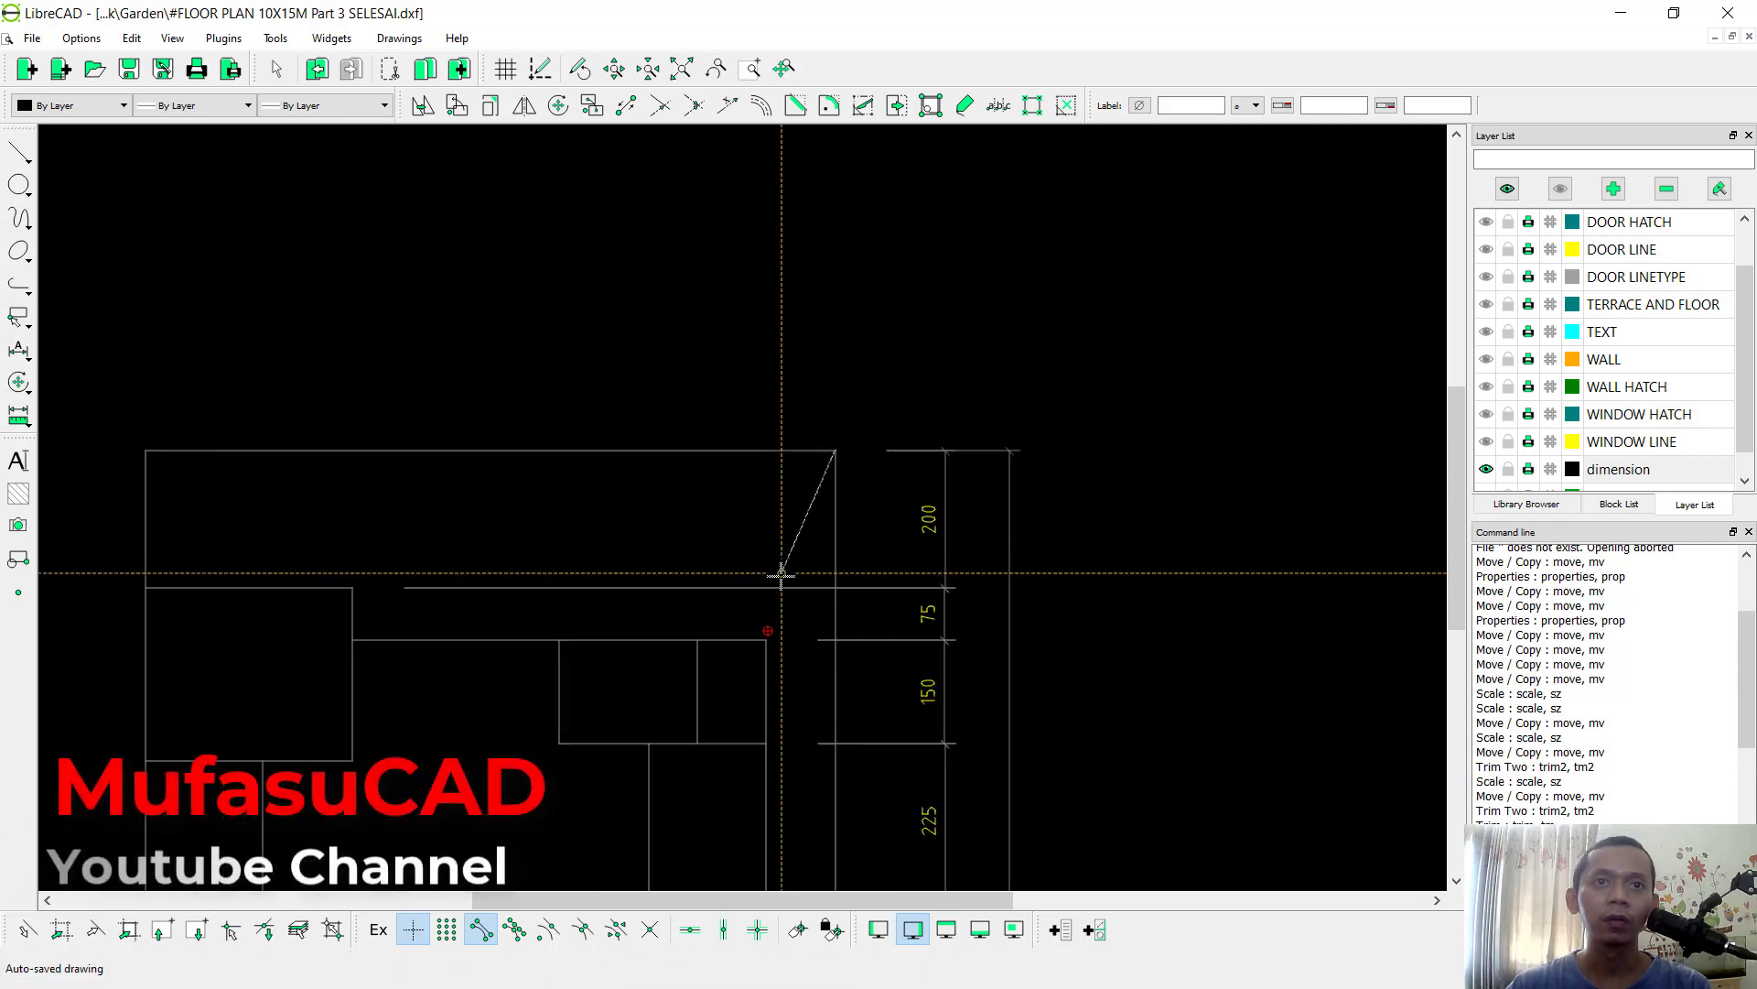
{"action": "left_click", "coordinate": [756, 657]}
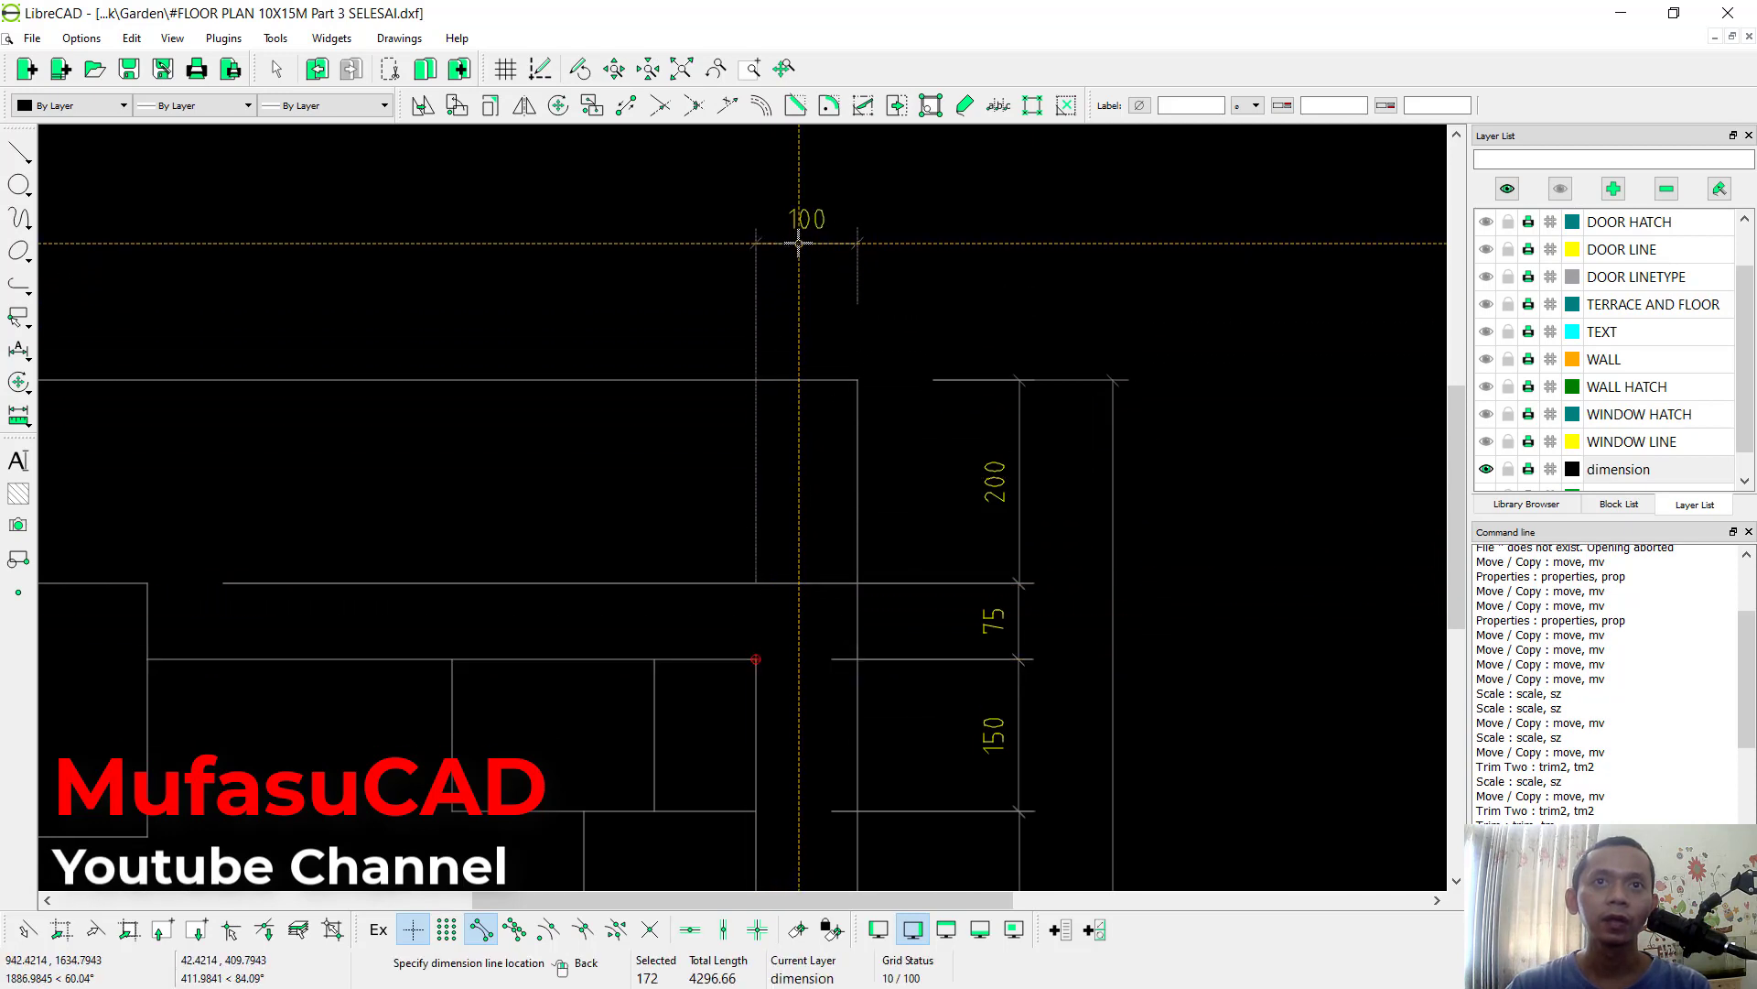
{"action": "left_click", "coordinate": [799, 242]}
{"action": "middle_click_drag", "start_coordinate": [710, 314], "coordinate": [745, 357]}
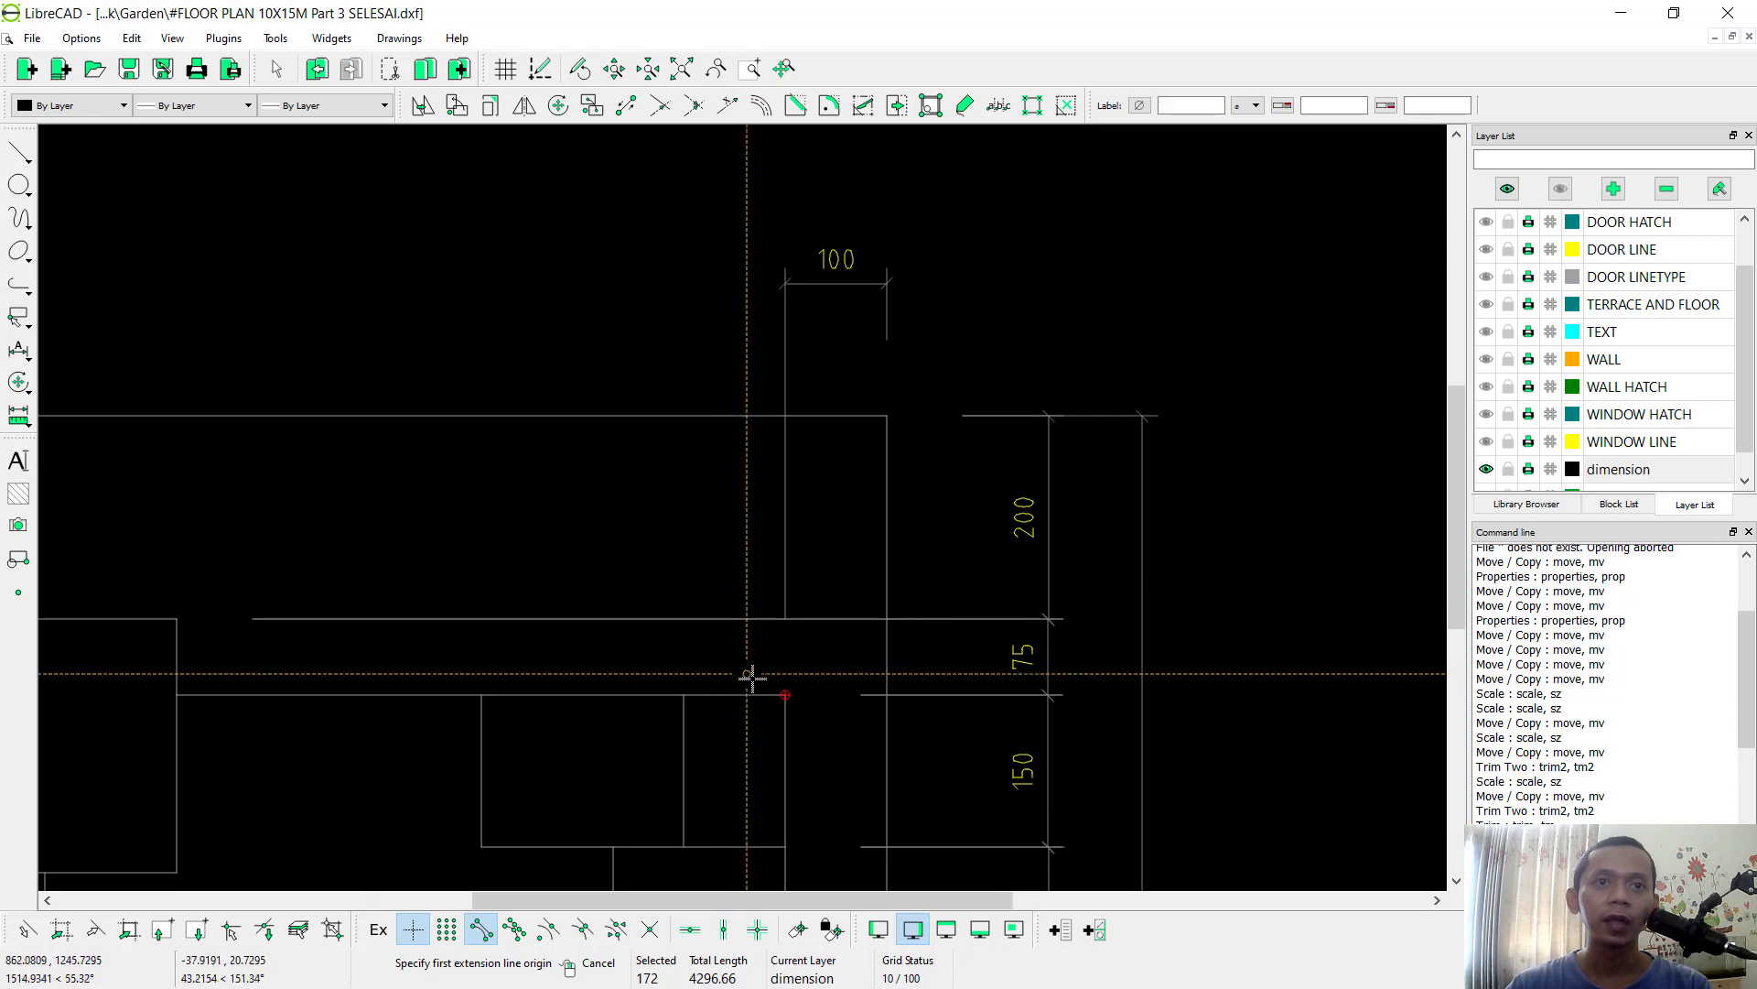
{"action": "left_click", "coordinate": [784, 695]}
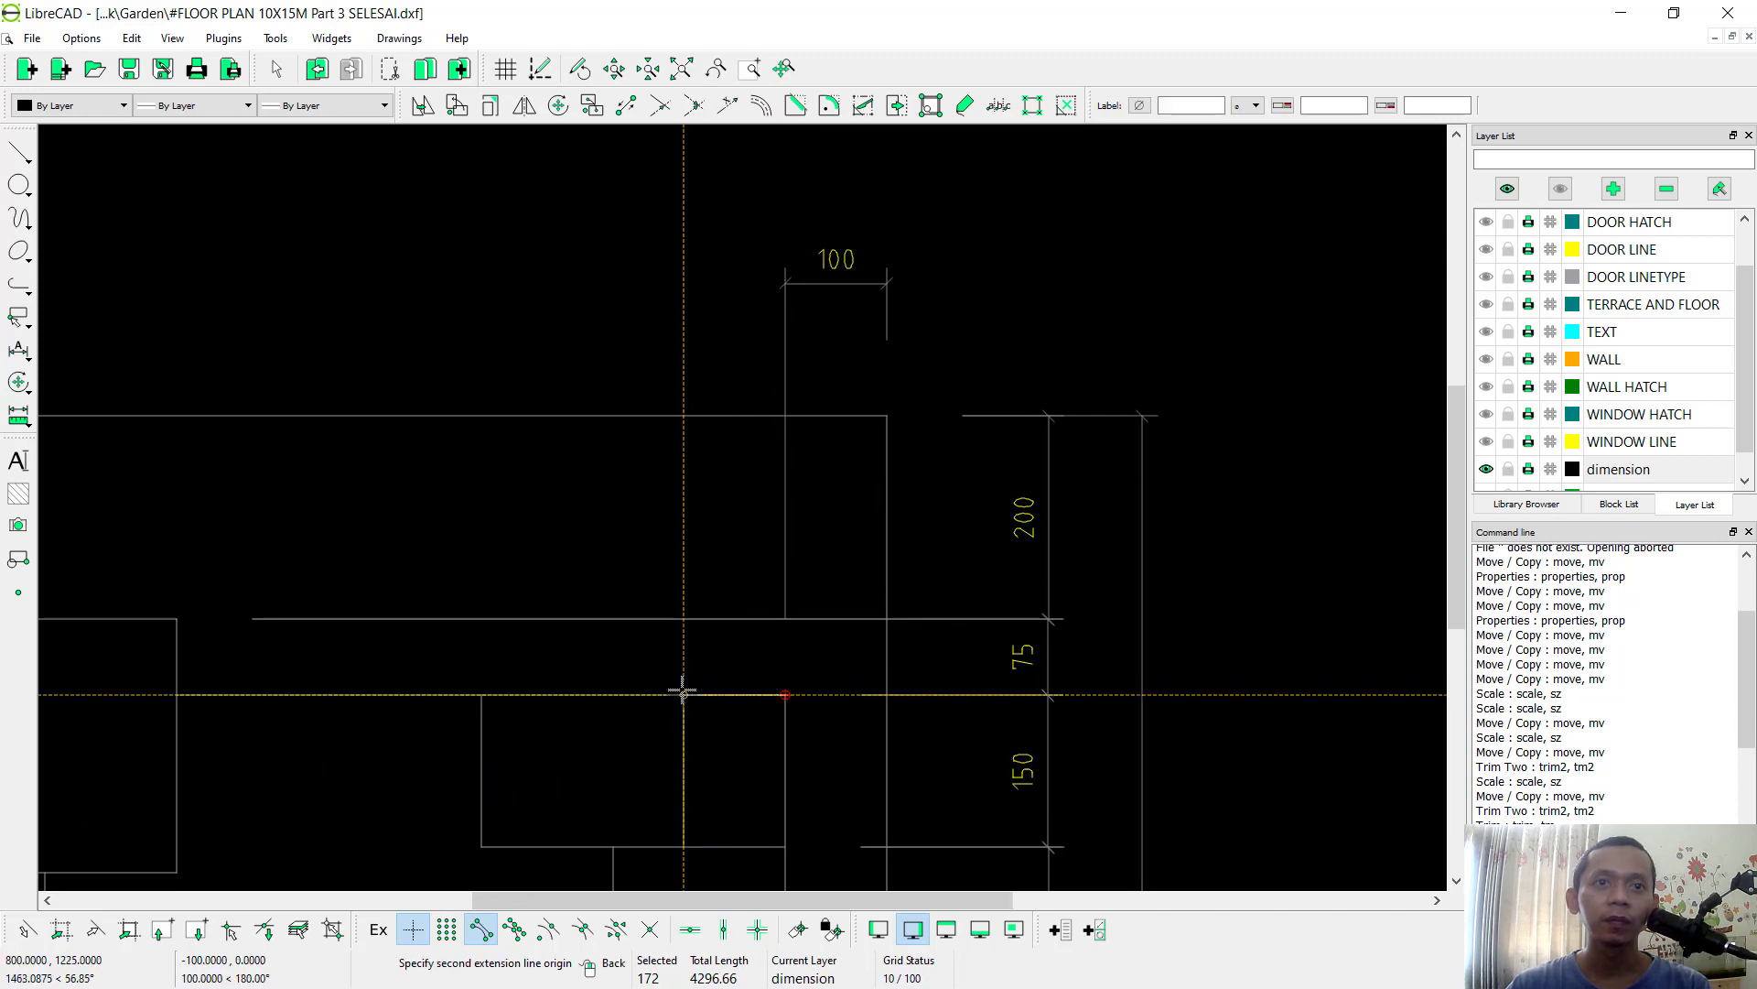
{"action": "left_click", "coordinate": [684, 694]}
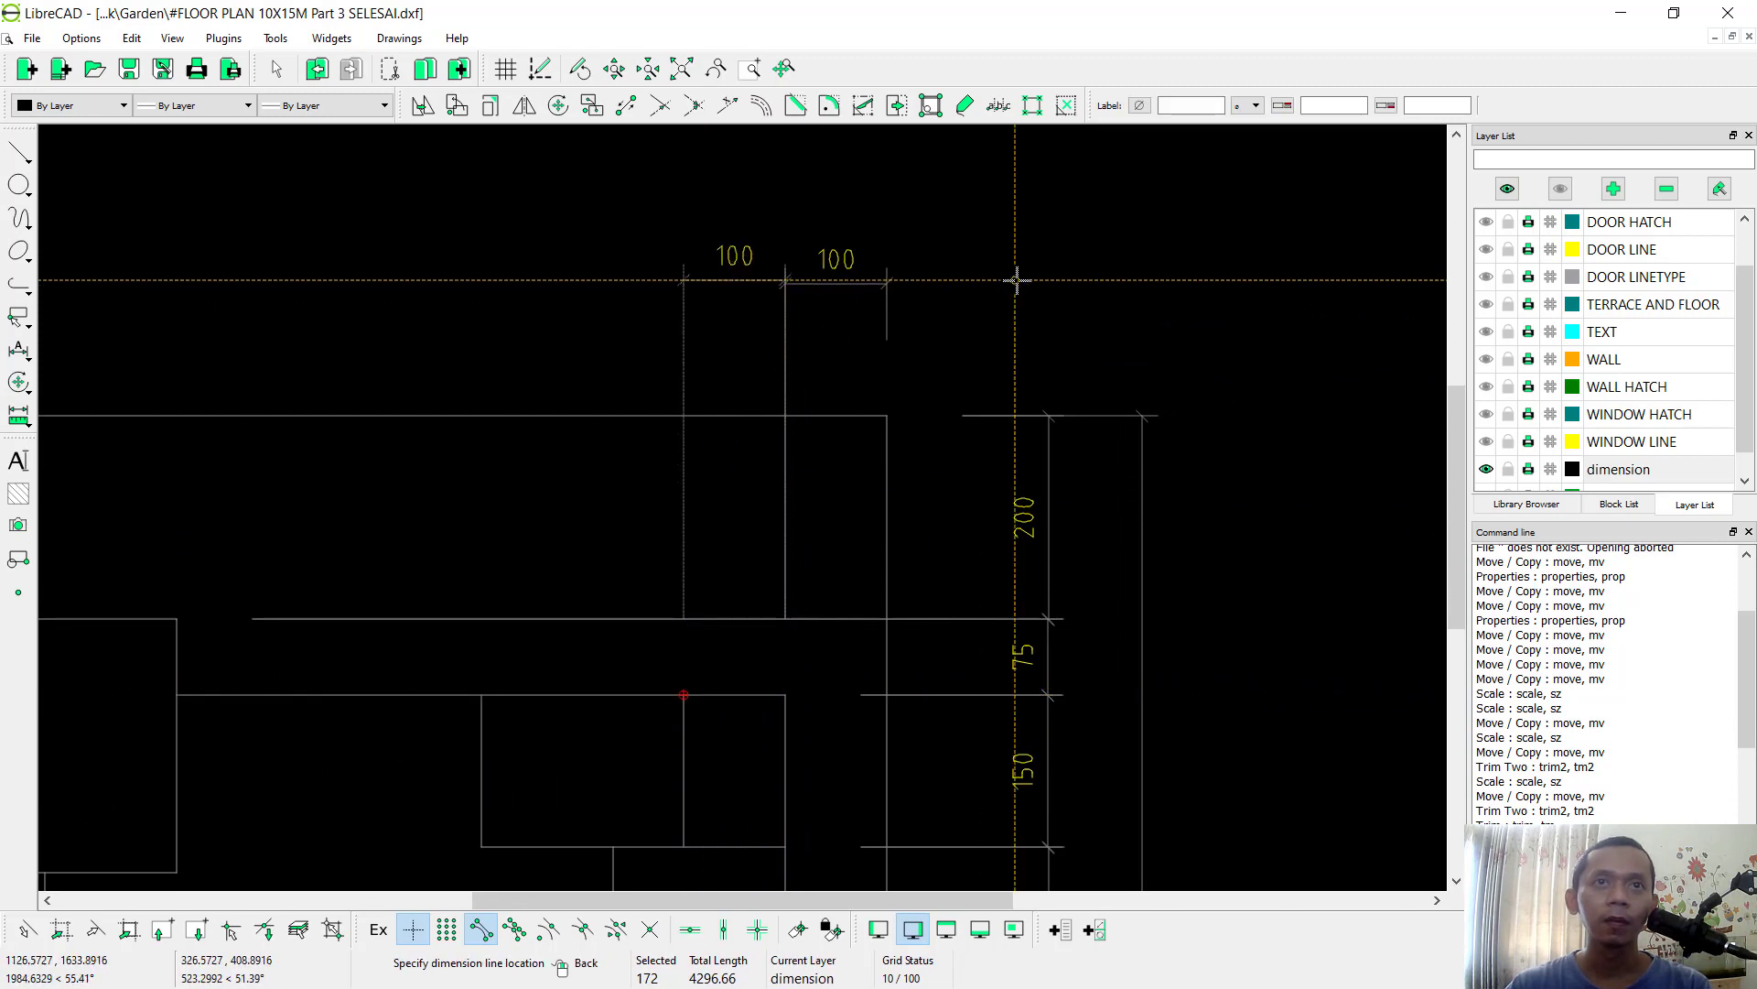
{"action": "middle_click_drag", "start_coordinate": [582, 378], "coordinate": [640, 396]}
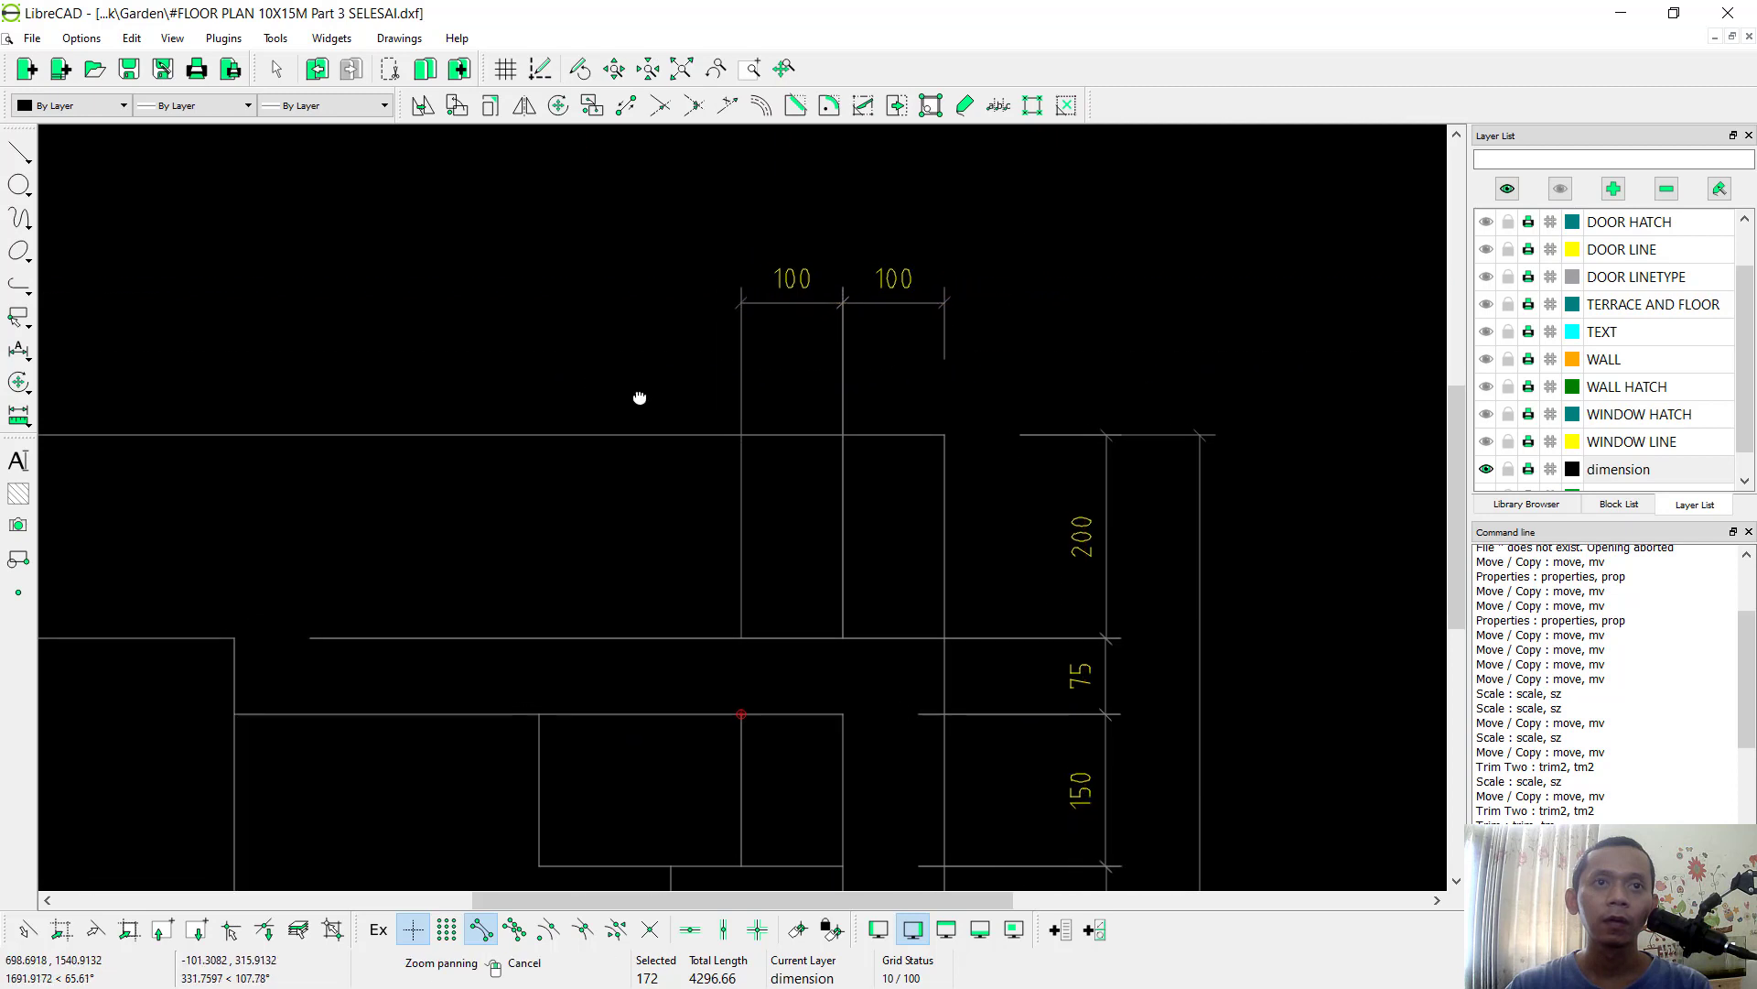
{"action": "left_click", "coordinate": [740, 713]}
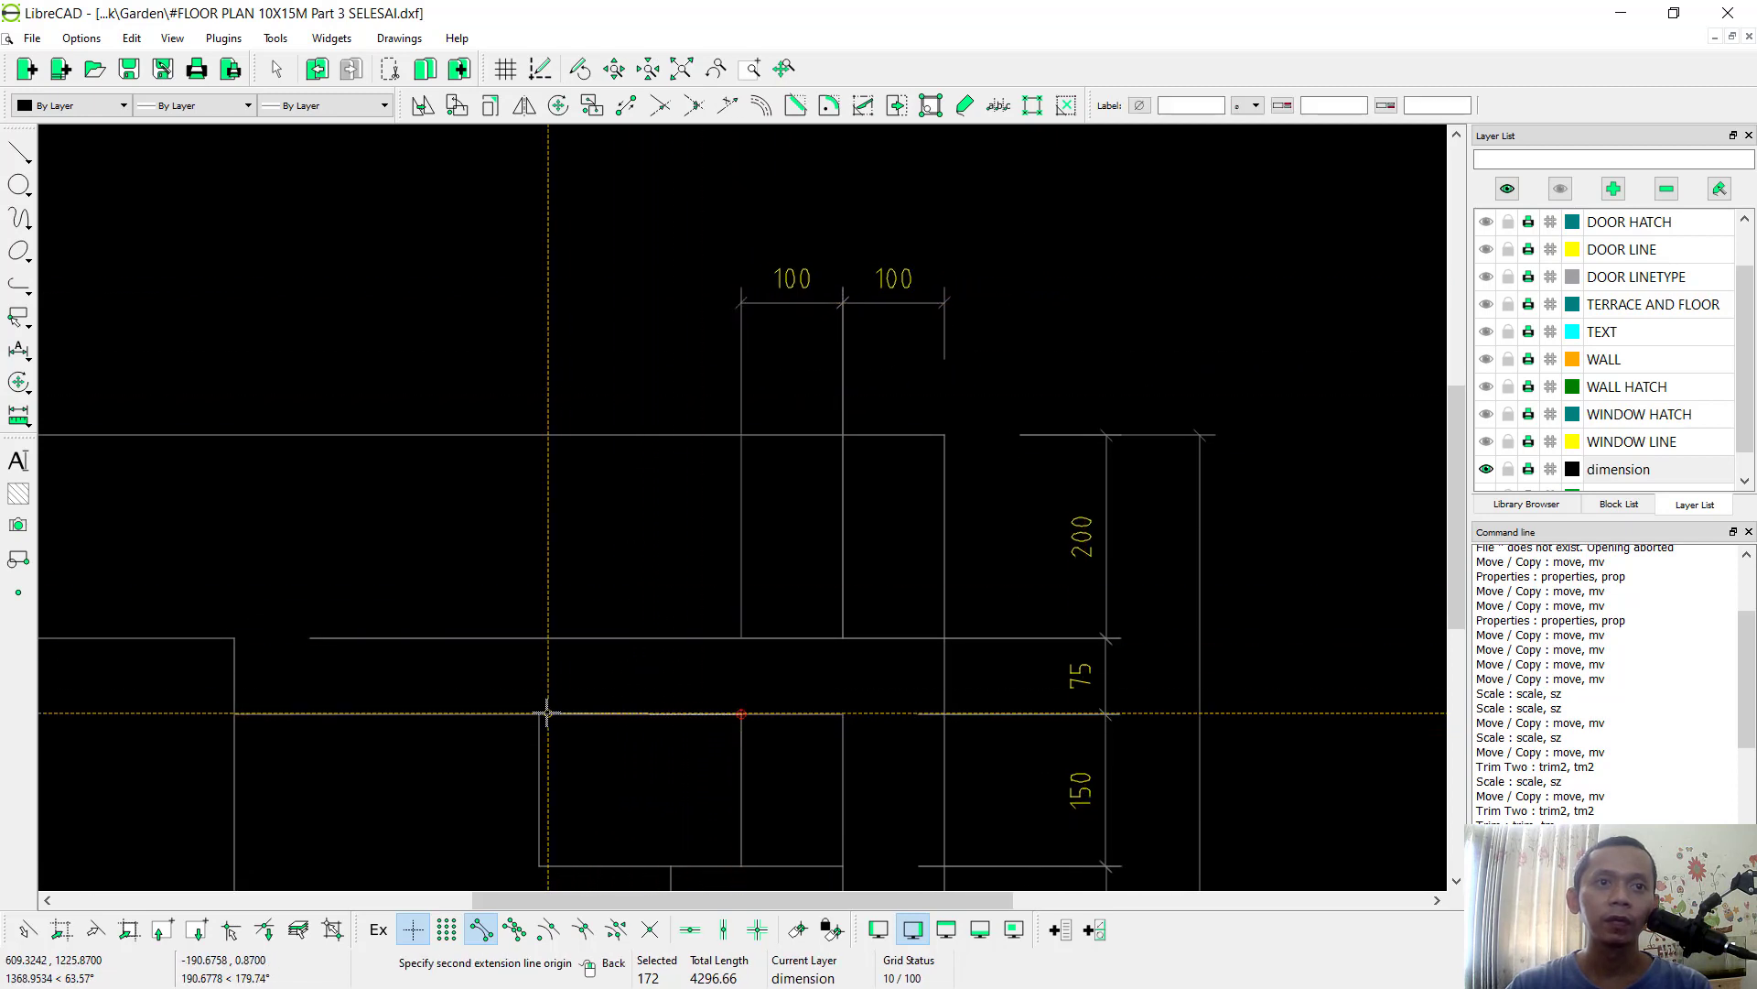
{"action": "left_click", "coordinate": [539, 713]}
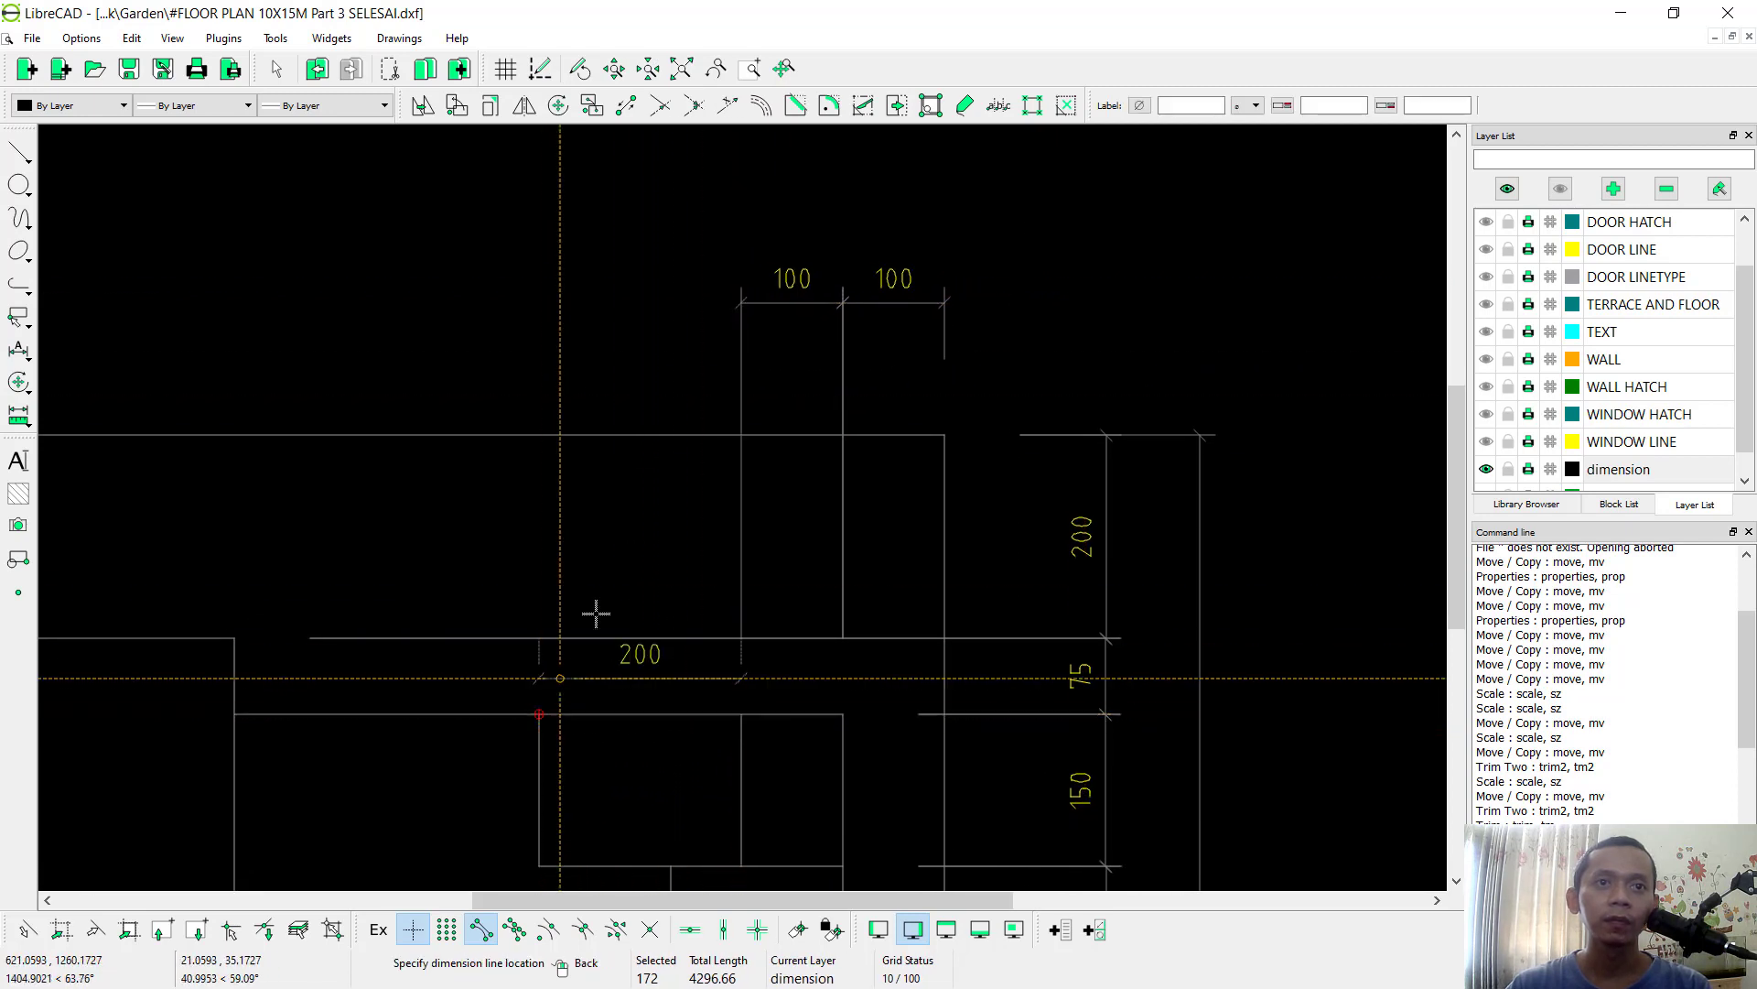
{"action": "left_click", "coordinate": [1151, 302]}
Step: Continue the top chain with two 300 dimensions to the top-left corner
{"action": "middle_click_drag", "start_coordinate": [316, 471], "coordinate": [510, 498]}
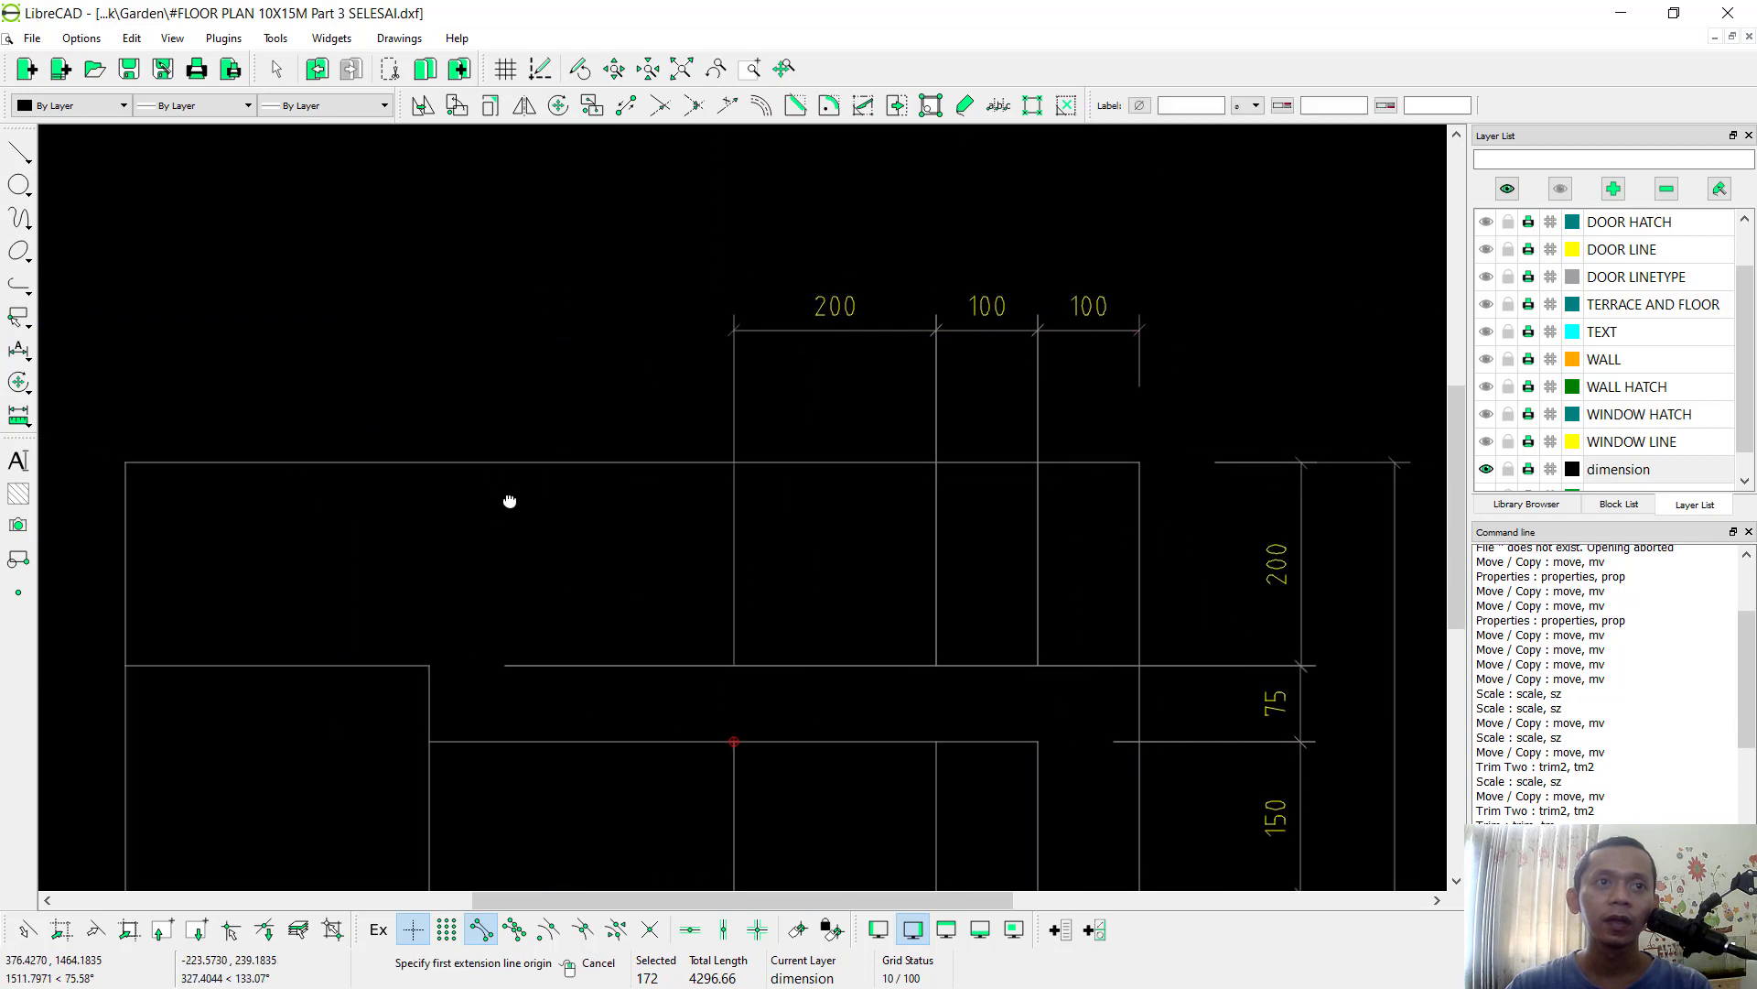
{"action": "left_click", "coordinate": [429, 666]}
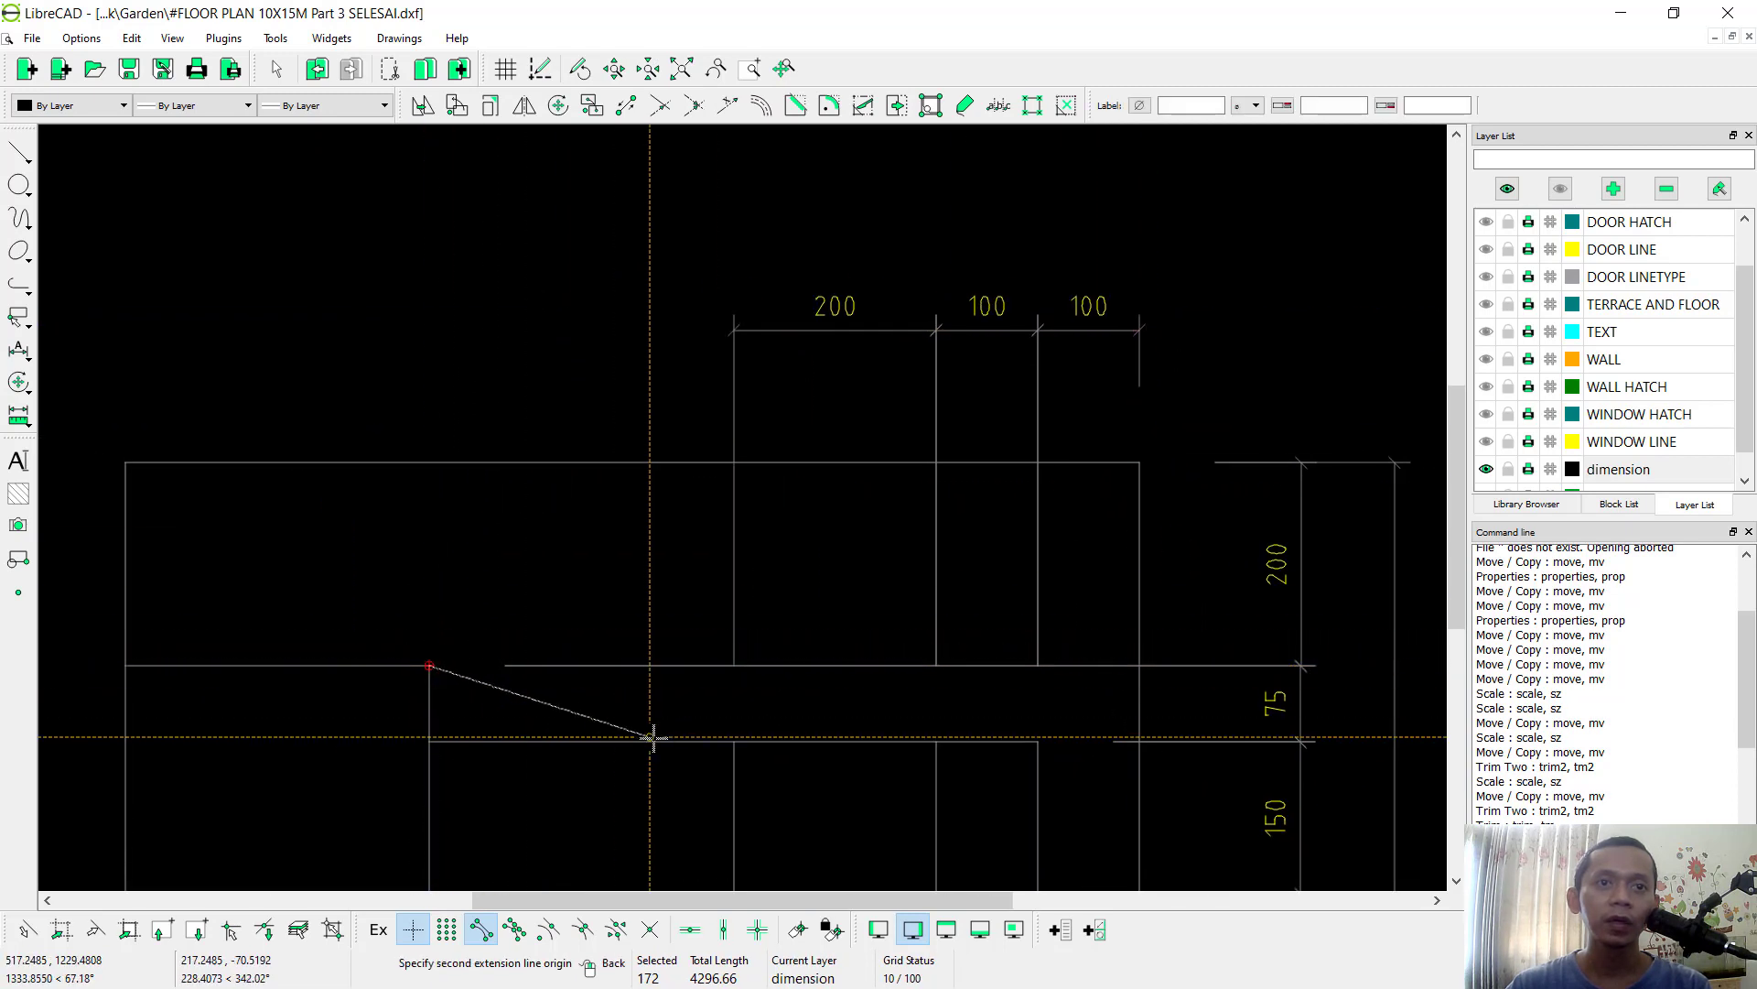
{"action": "left_click", "coordinate": [733, 730]}
{"action": "right_click", "coordinate": [1253, 354]}
{"action": "left_click", "coordinate": [733, 739]}
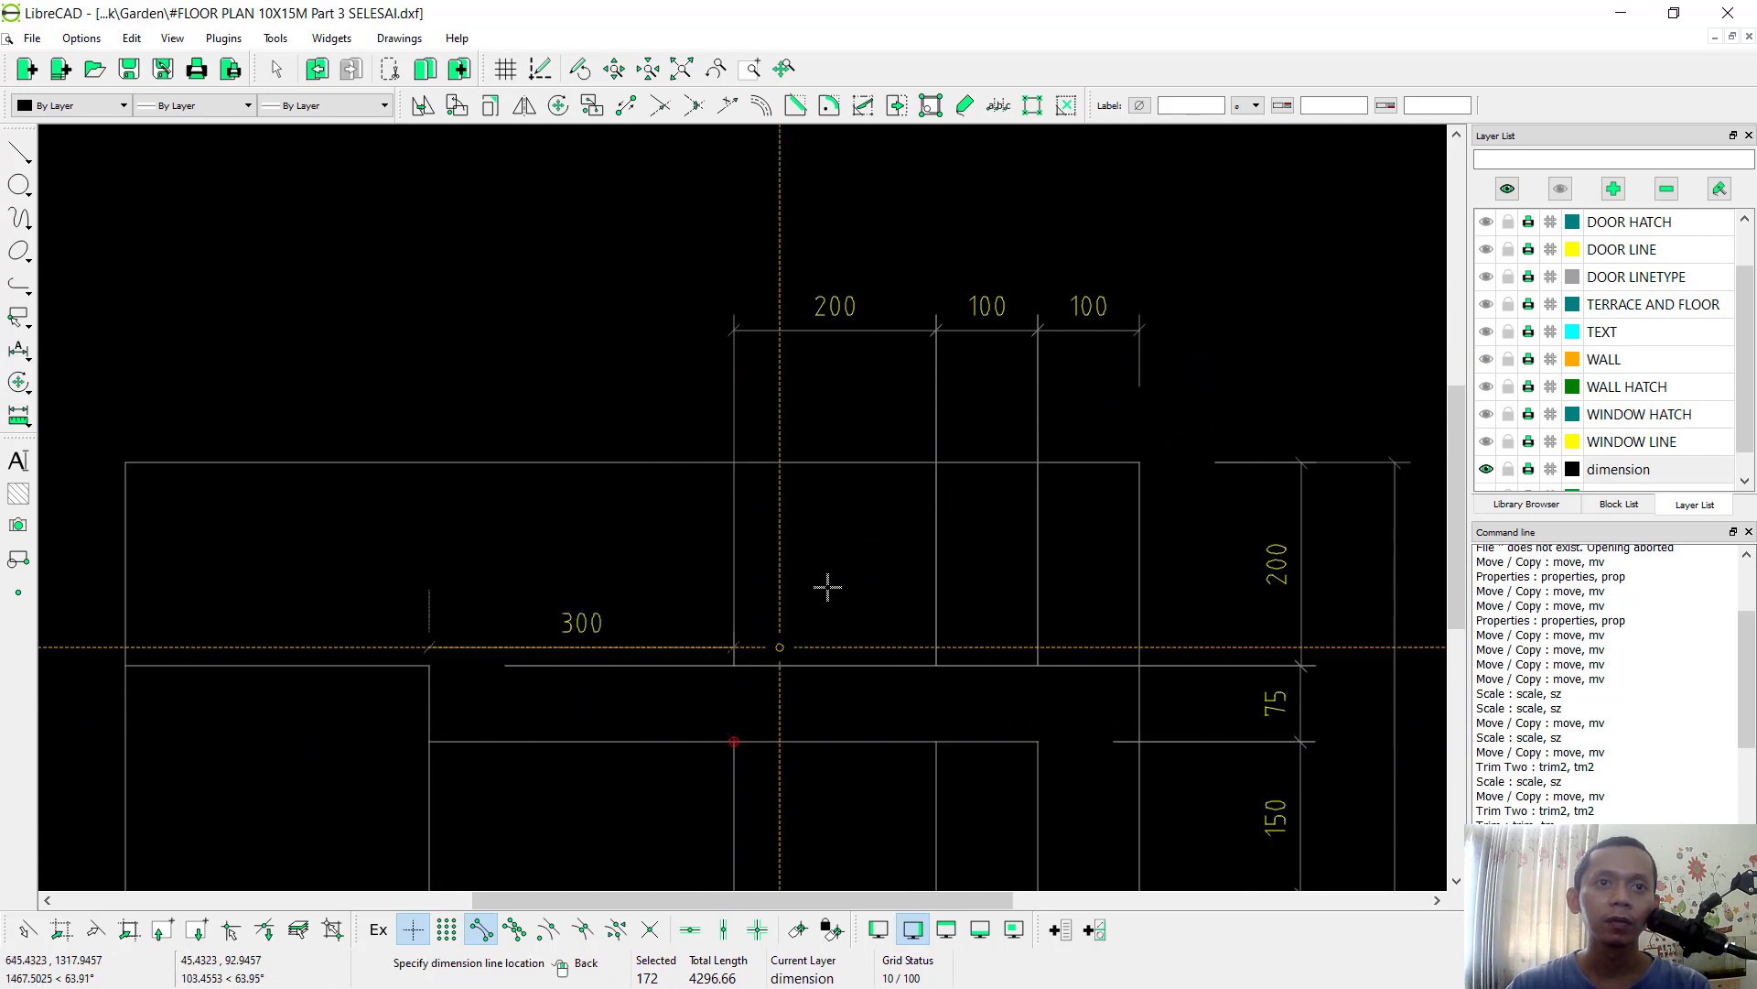
{"action": "left_click", "coordinate": [1256, 330]}
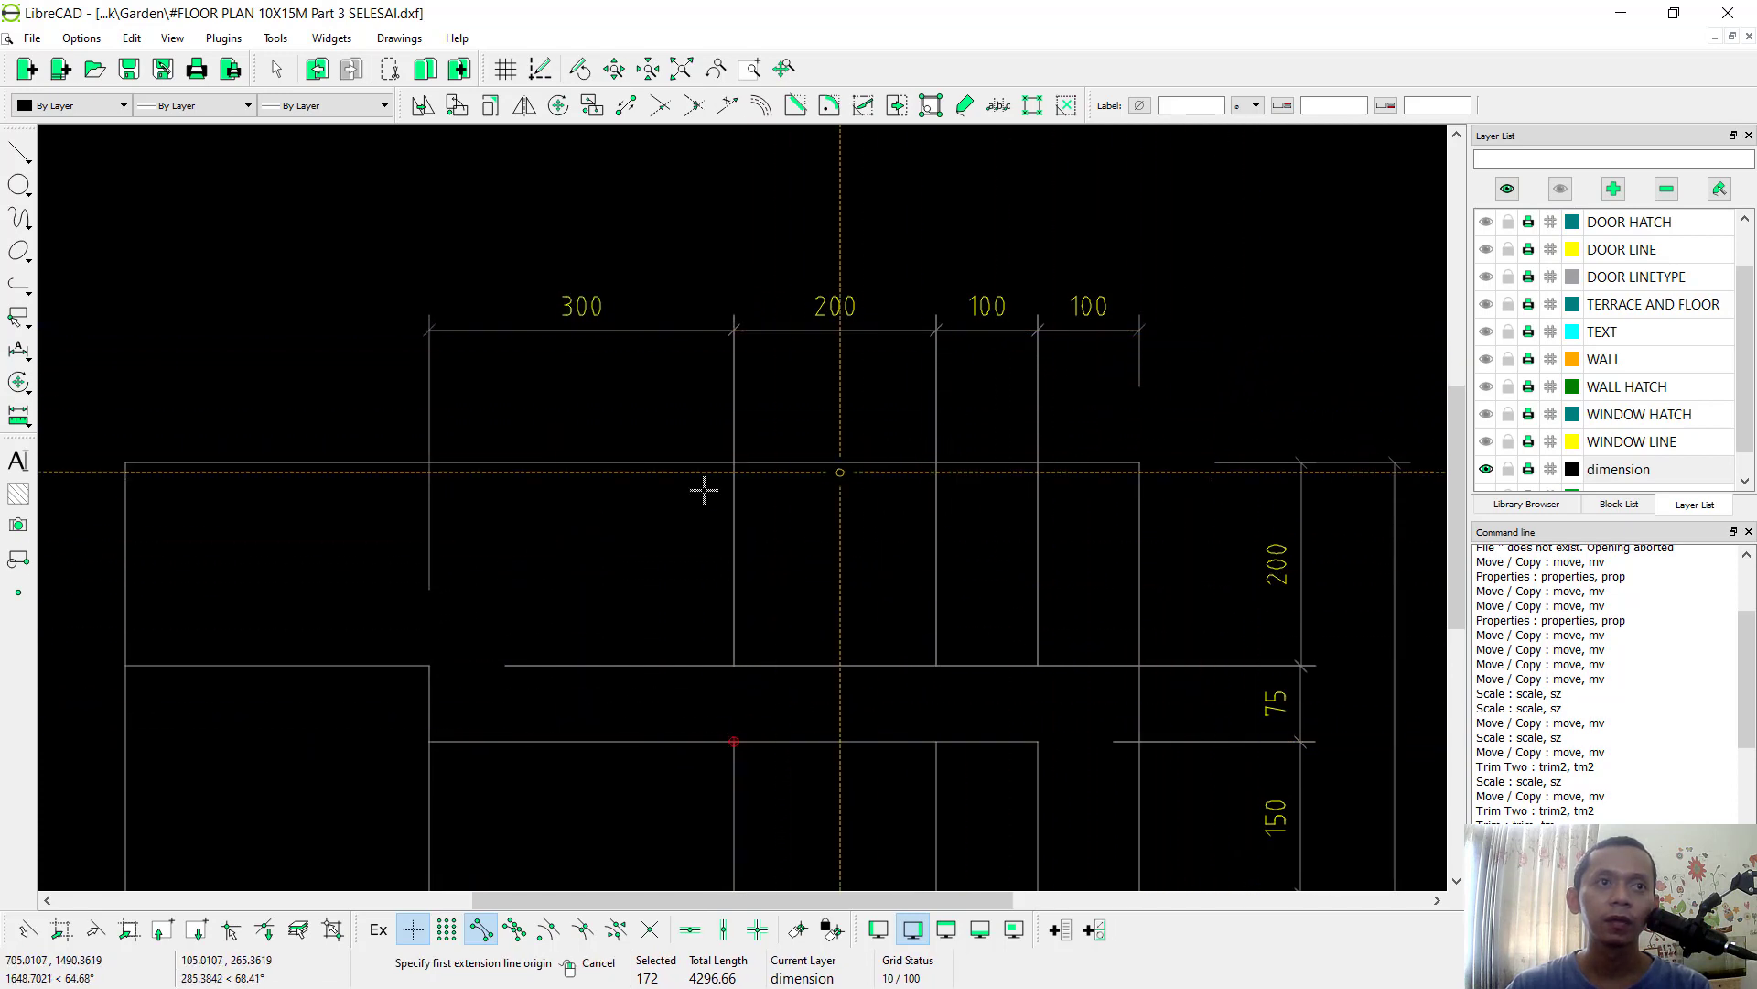
{"action": "left_click", "coordinate": [427, 664]}
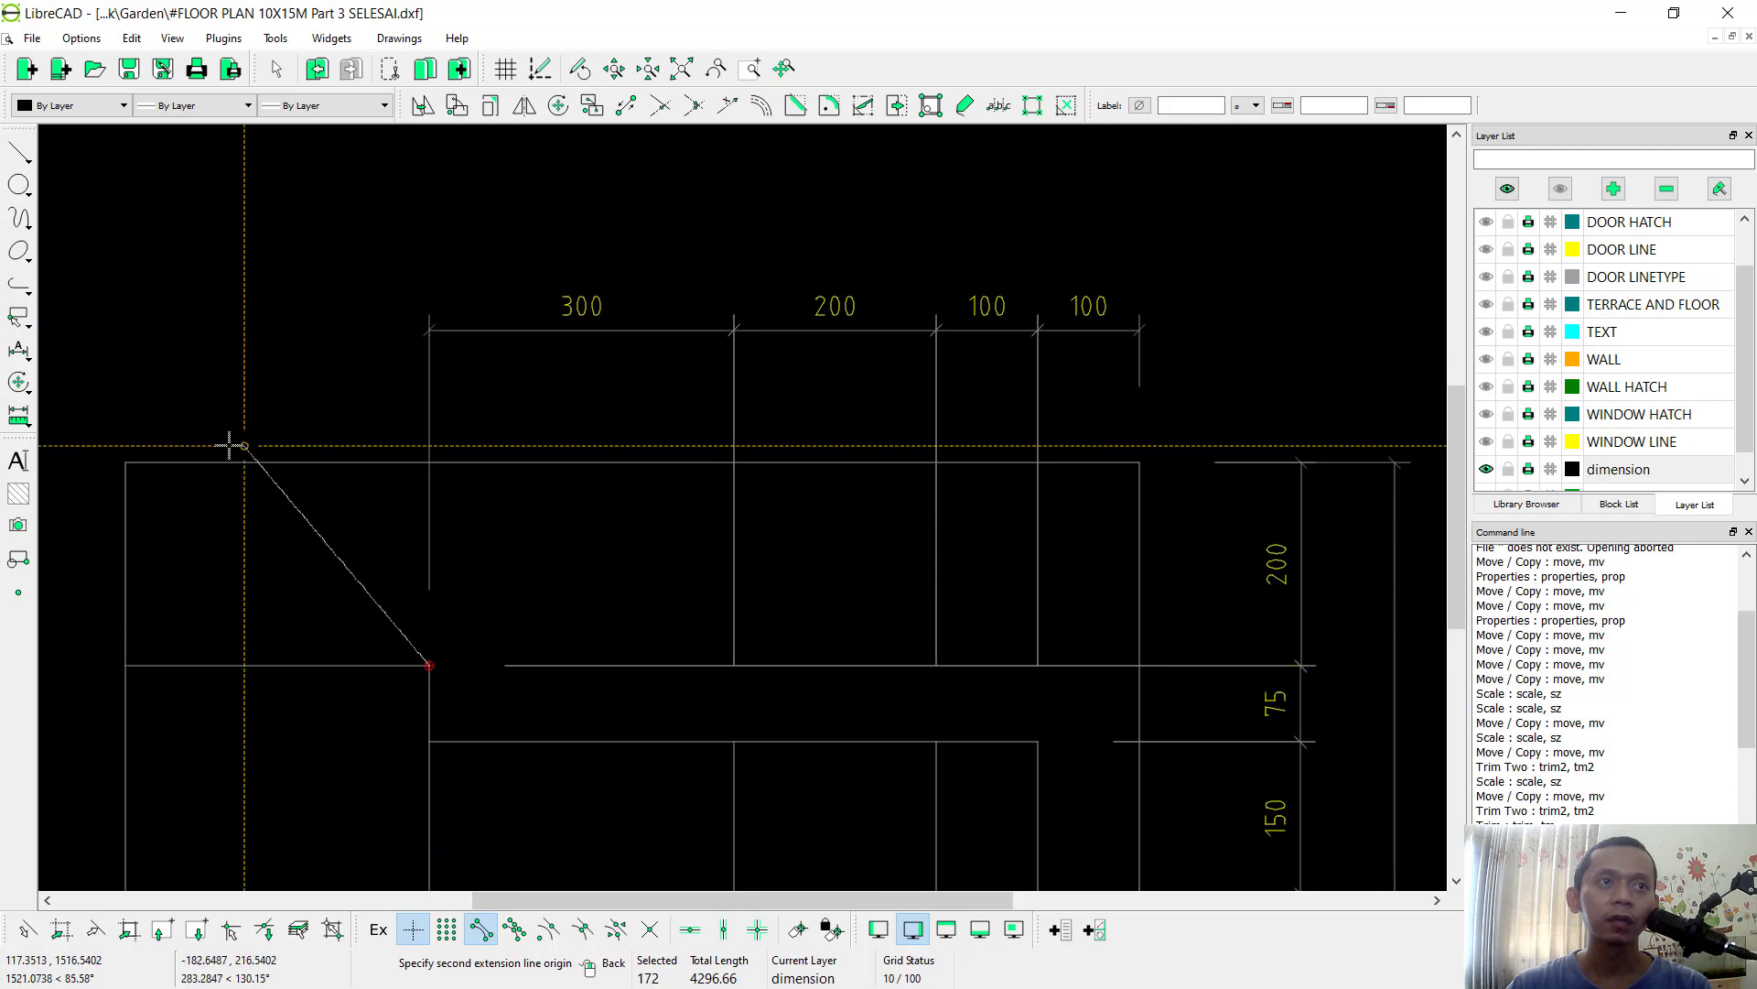
{"action": "left_click", "coordinate": [126, 462]}
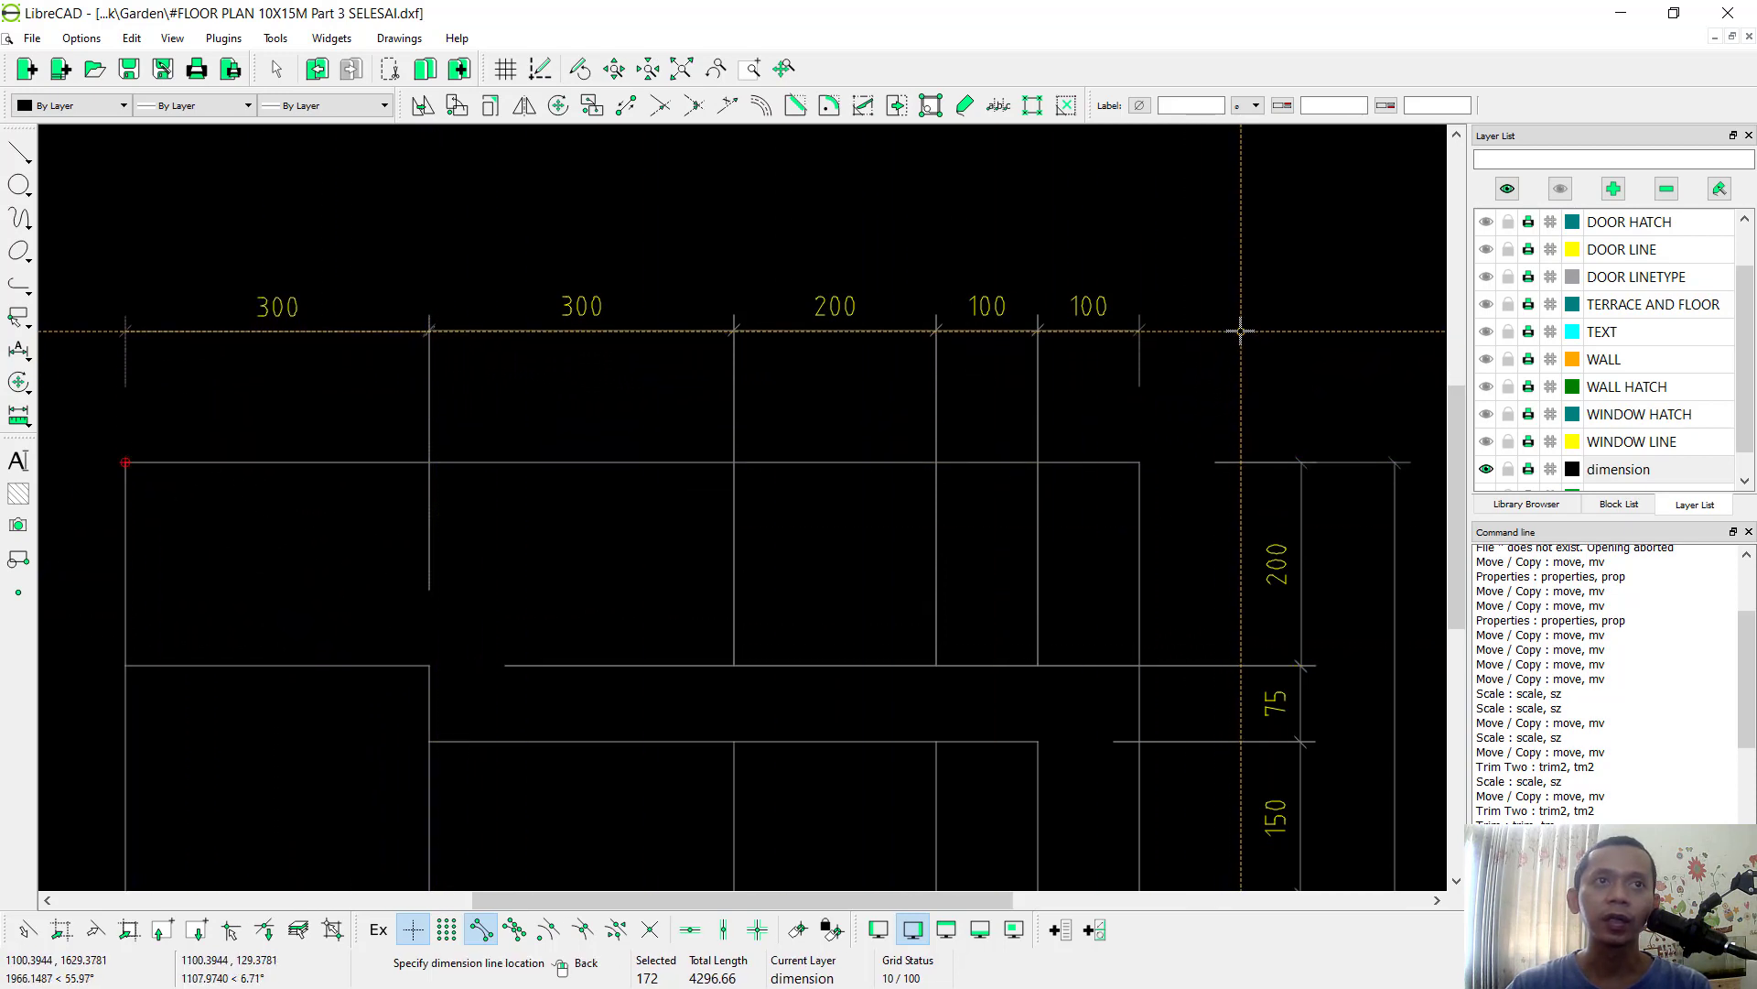
Step: Add the overall 1000 width dimension above the top chain
{"action": "left_click", "coordinate": [1138, 462]}
{"action": "left_click", "coordinate": [126, 462]}
{"action": "left_click", "coordinate": [1135, 259]}
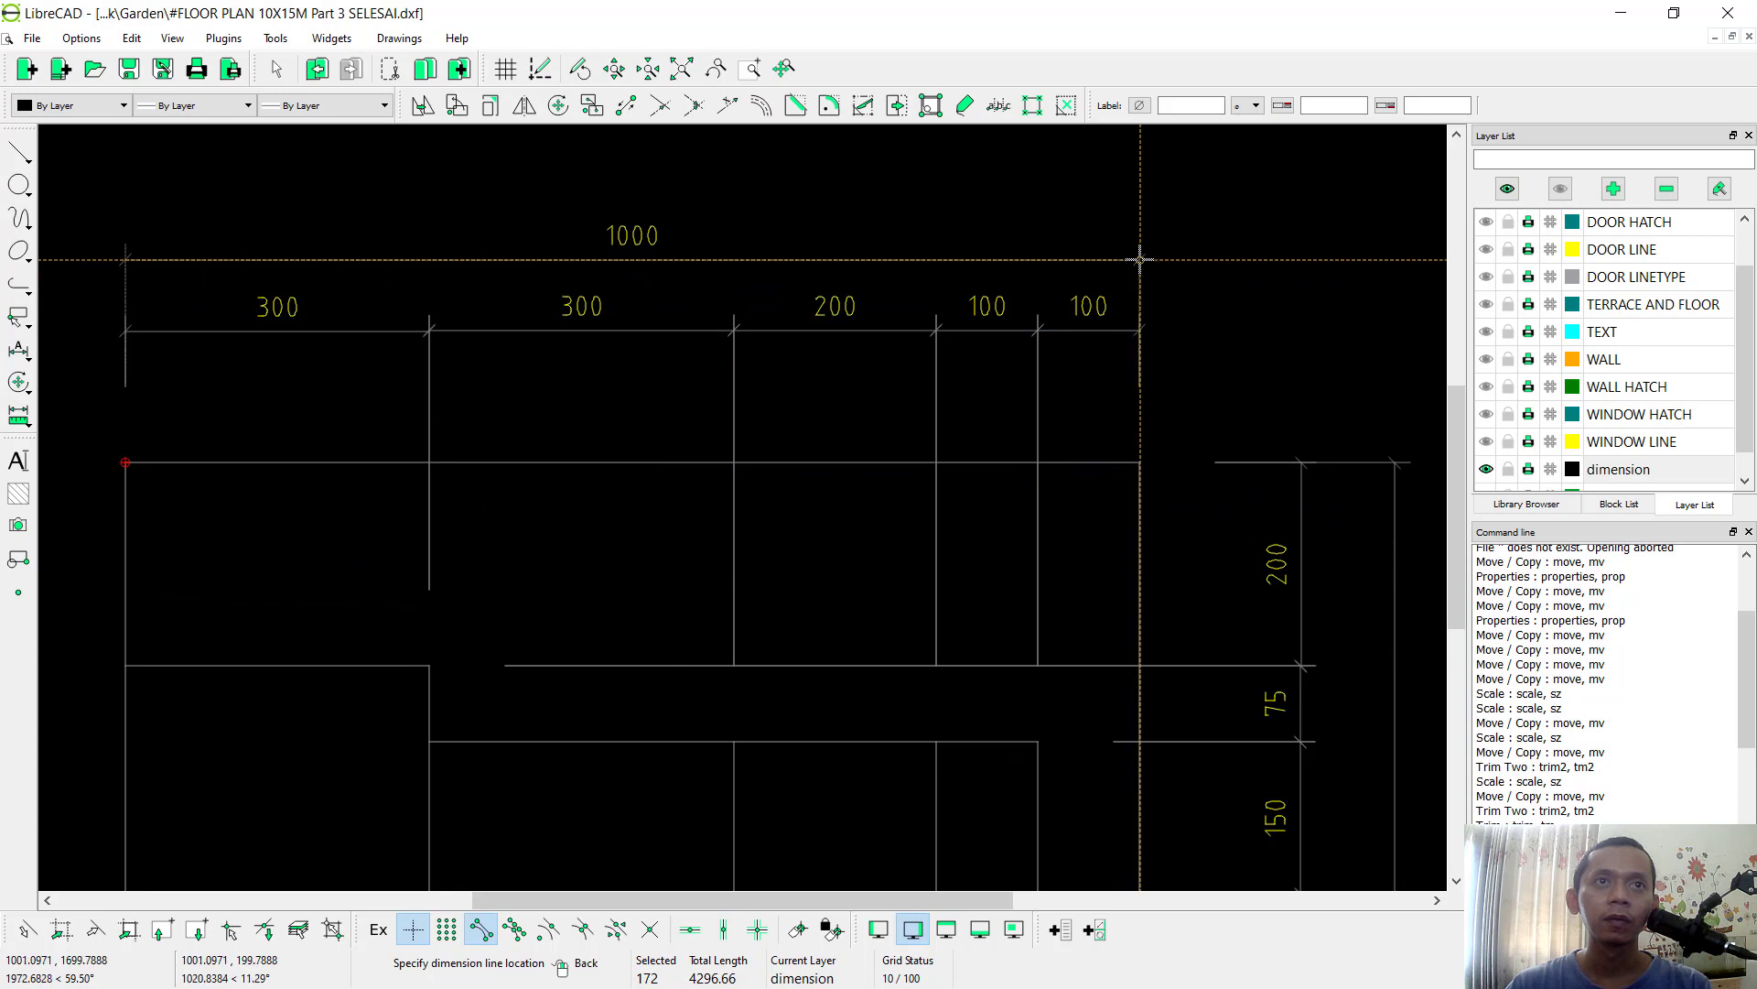
{"action": "scroll", "coordinate": [968, 392], "scroll_direction": "down", "scroll_amount": 5}
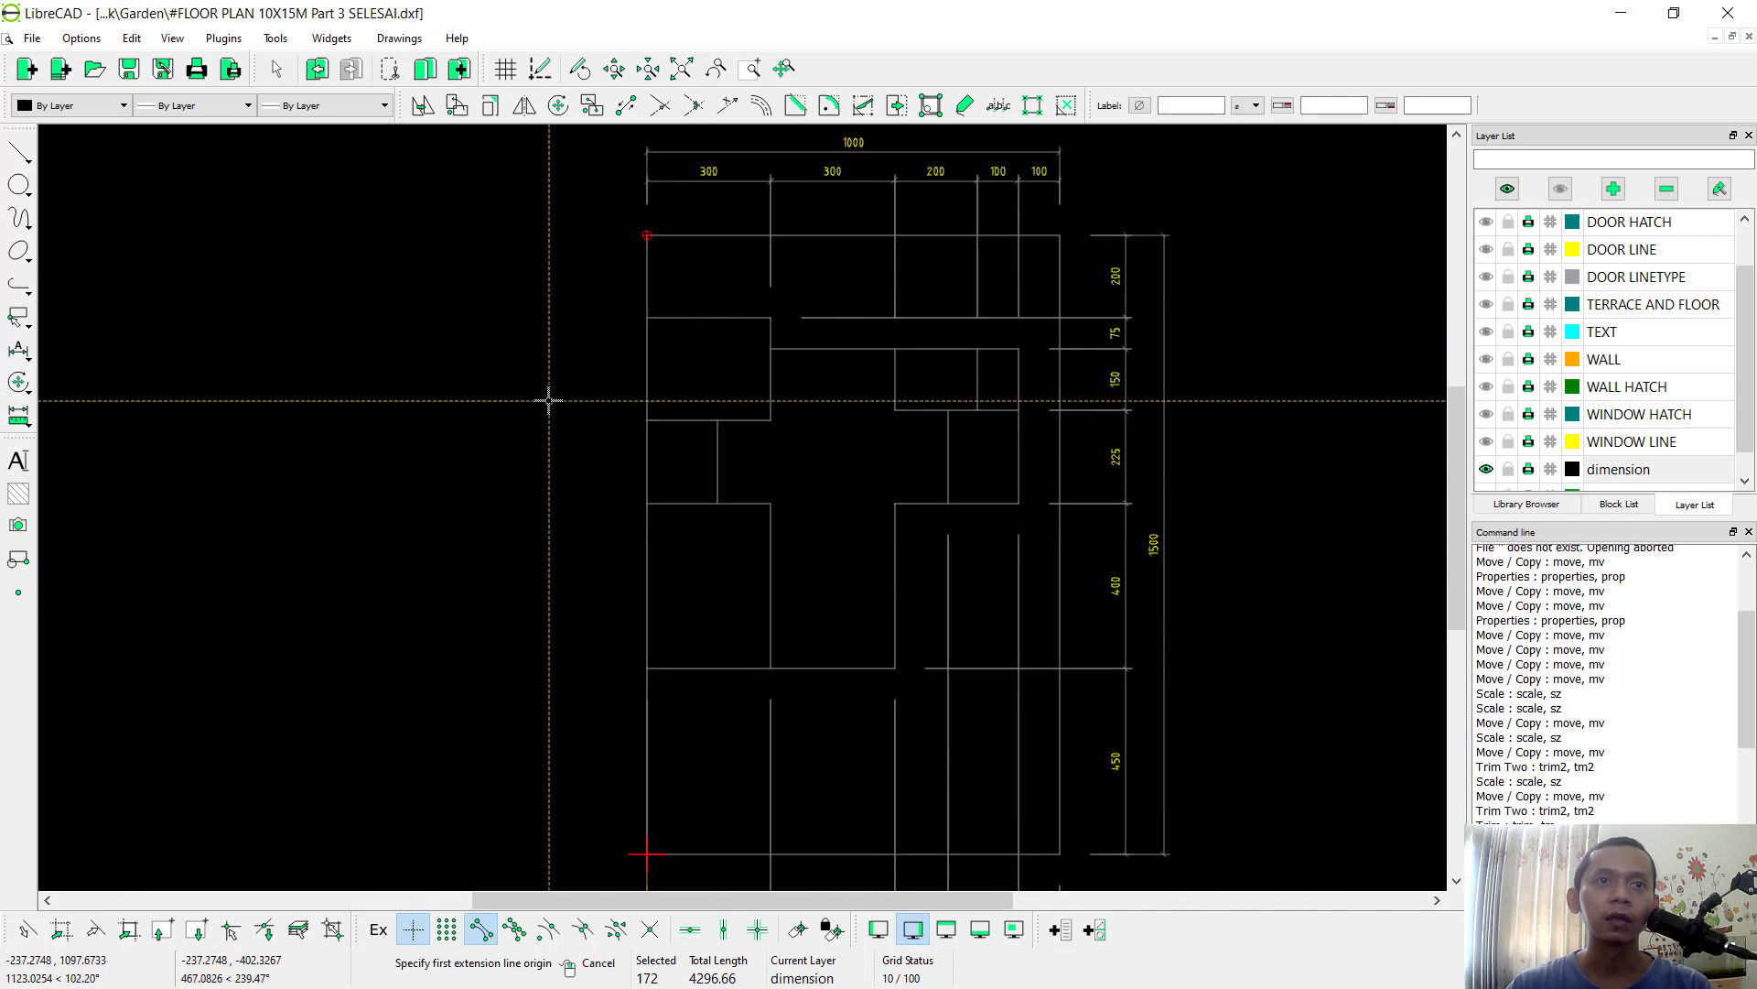
Step: Switch to vertical dimensions and chain the 450 and 400 spans up the plan's left side
{"action": "left_click", "coordinate": [28, 354]}
{"action": "left_click", "coordinate": [85, 413]}
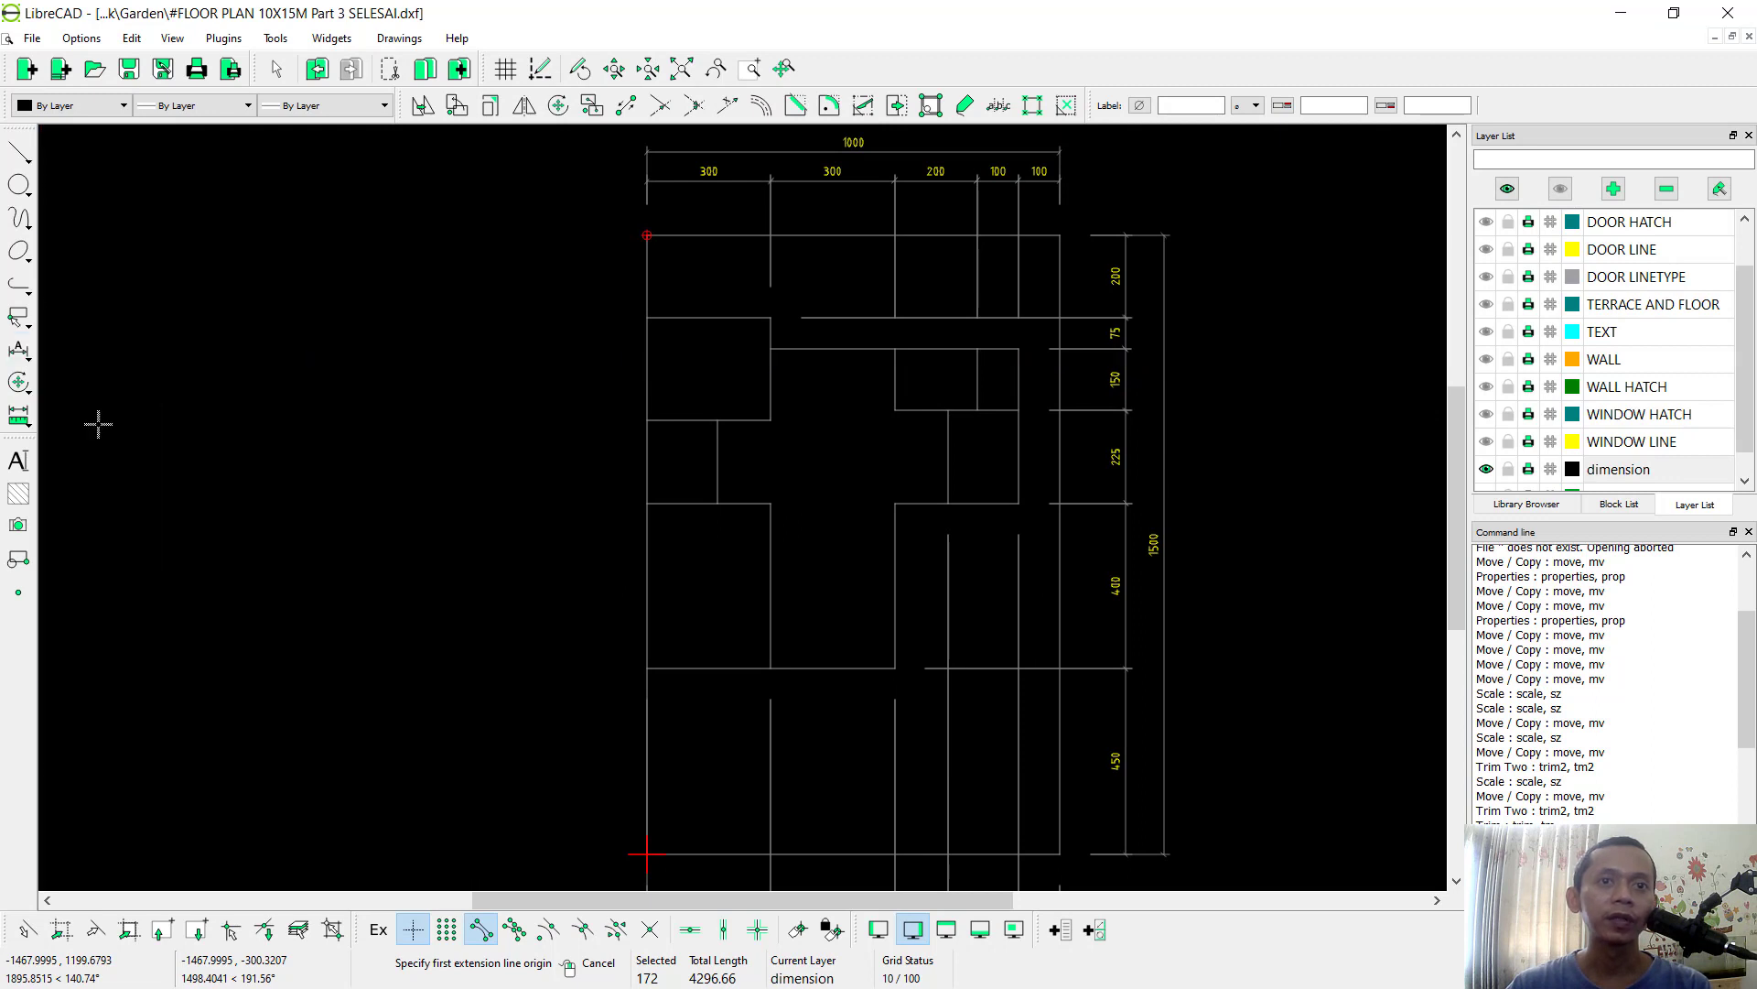
{"action": "scroll", "coordinate": [674, 400], "scroll_direction": "up", "scroll_amount": 6}
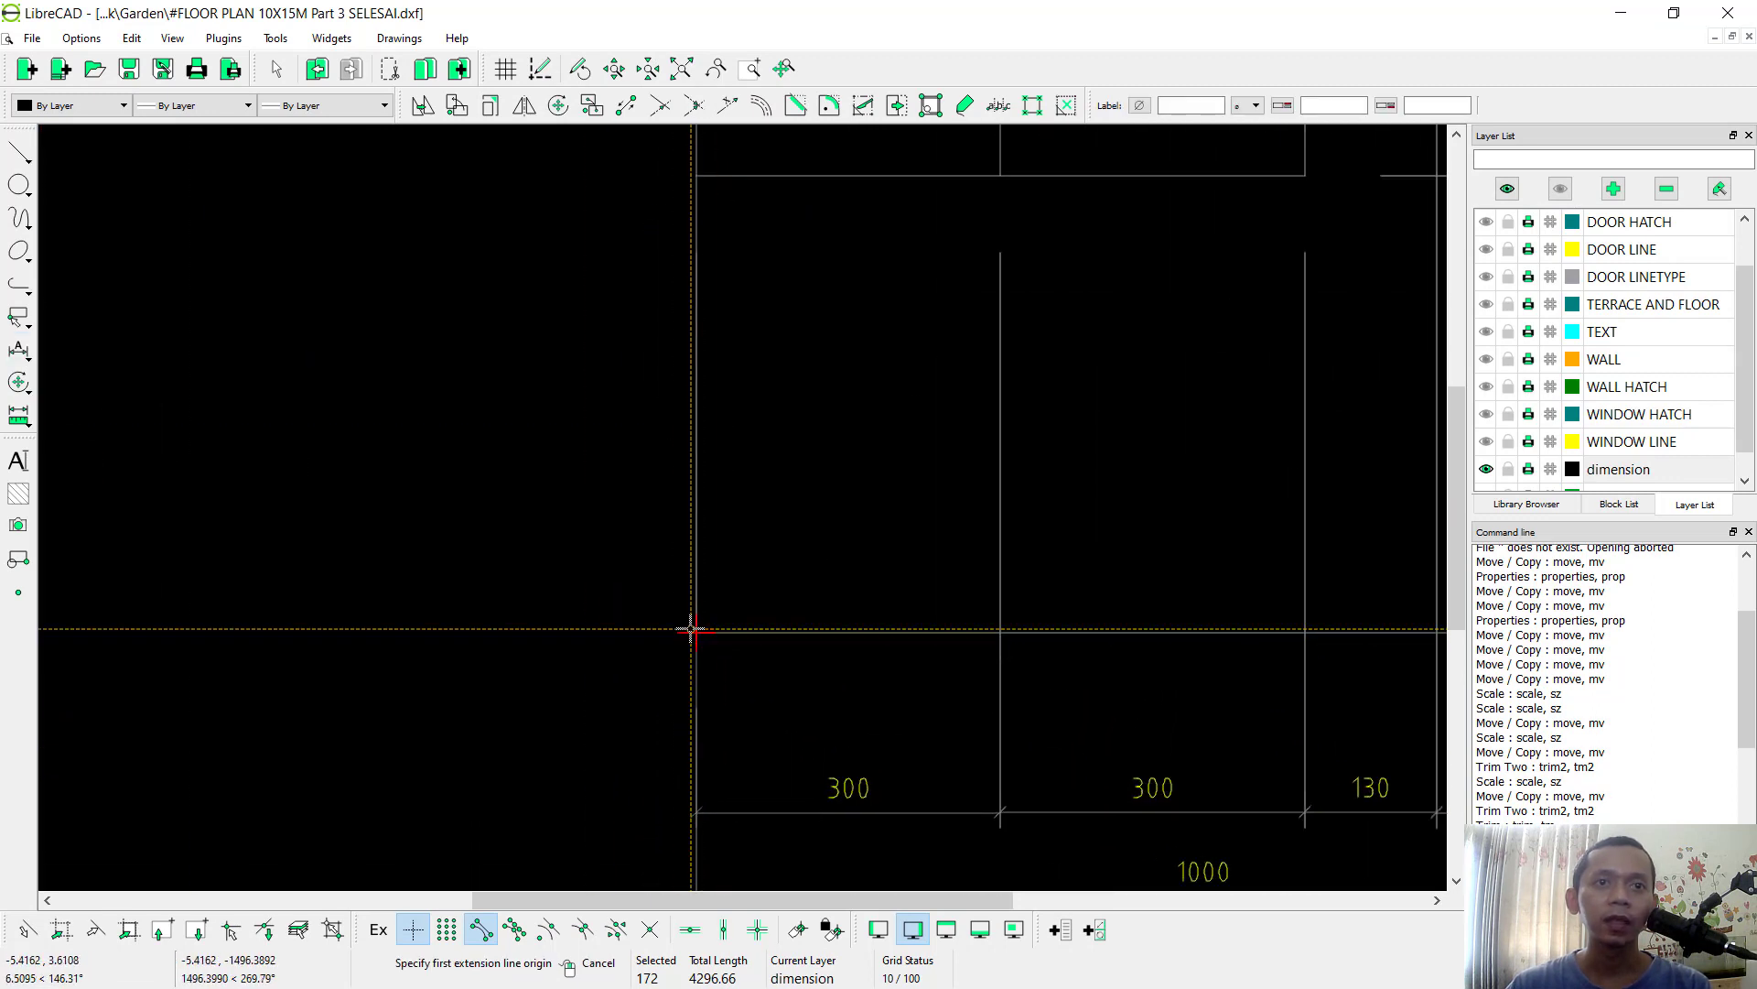
{"action": "left_click", "coordinate": [694, 631]}
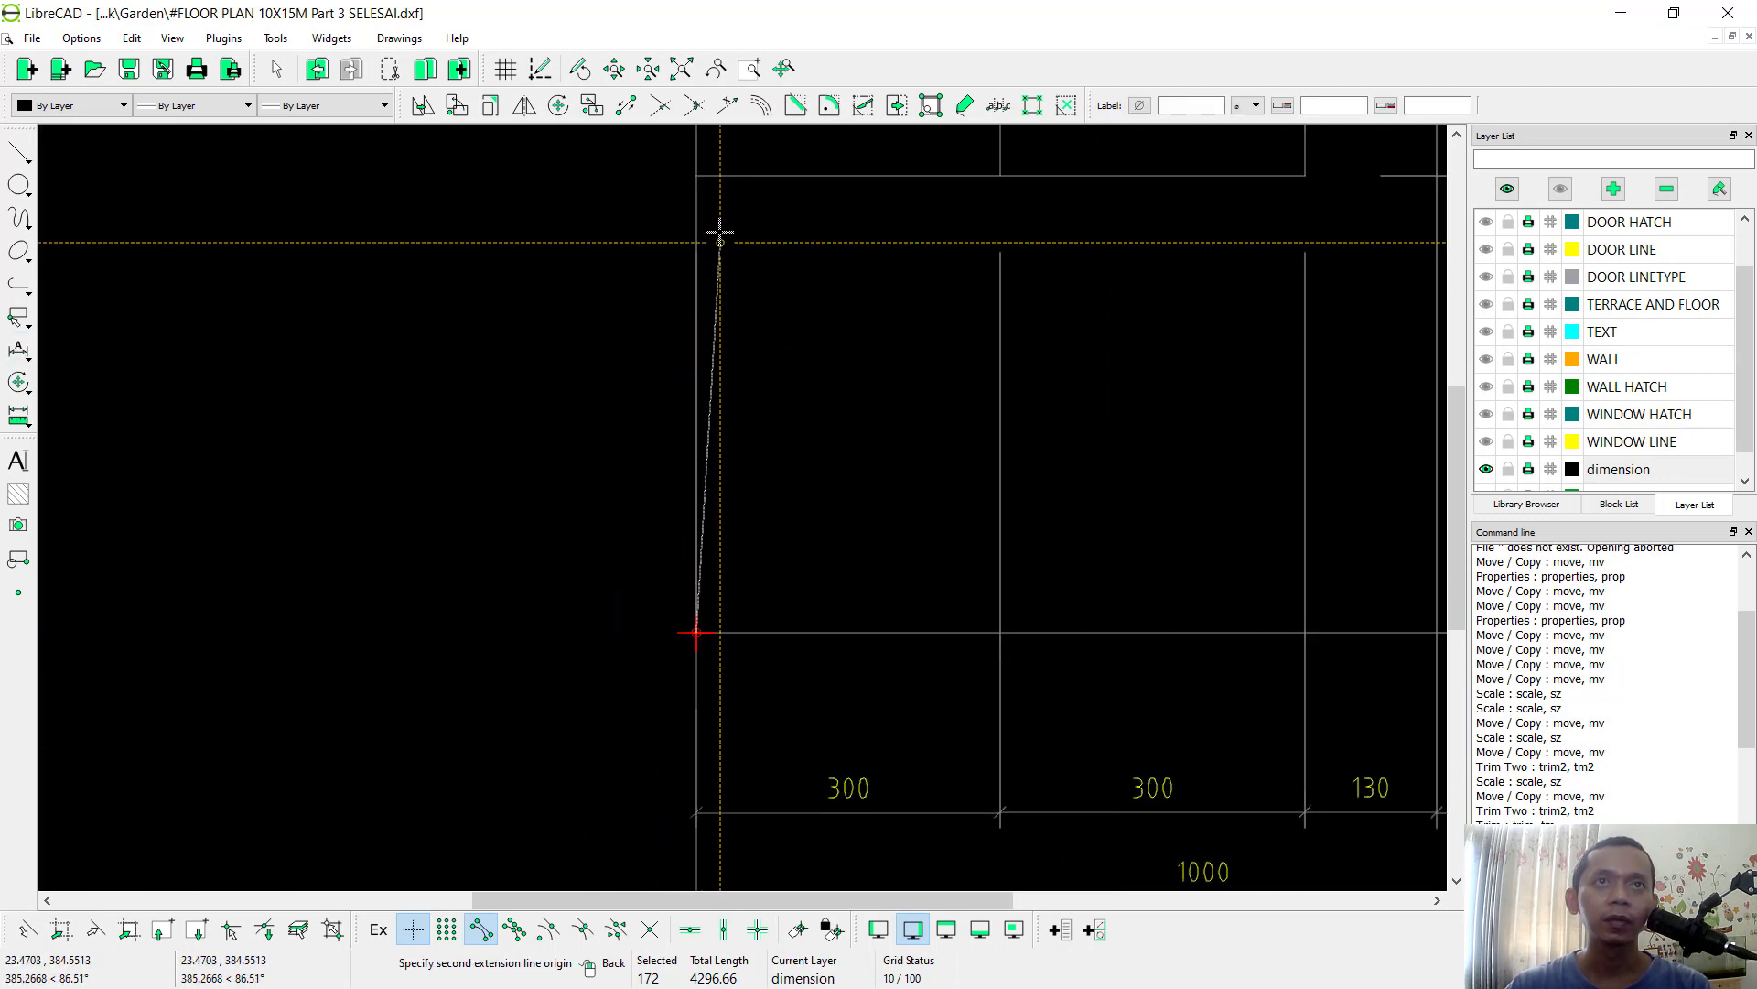
{"action": "left_click", "coordinate": [696, 183]}
{"action": "right_click", "coordinate": [628, 294]}
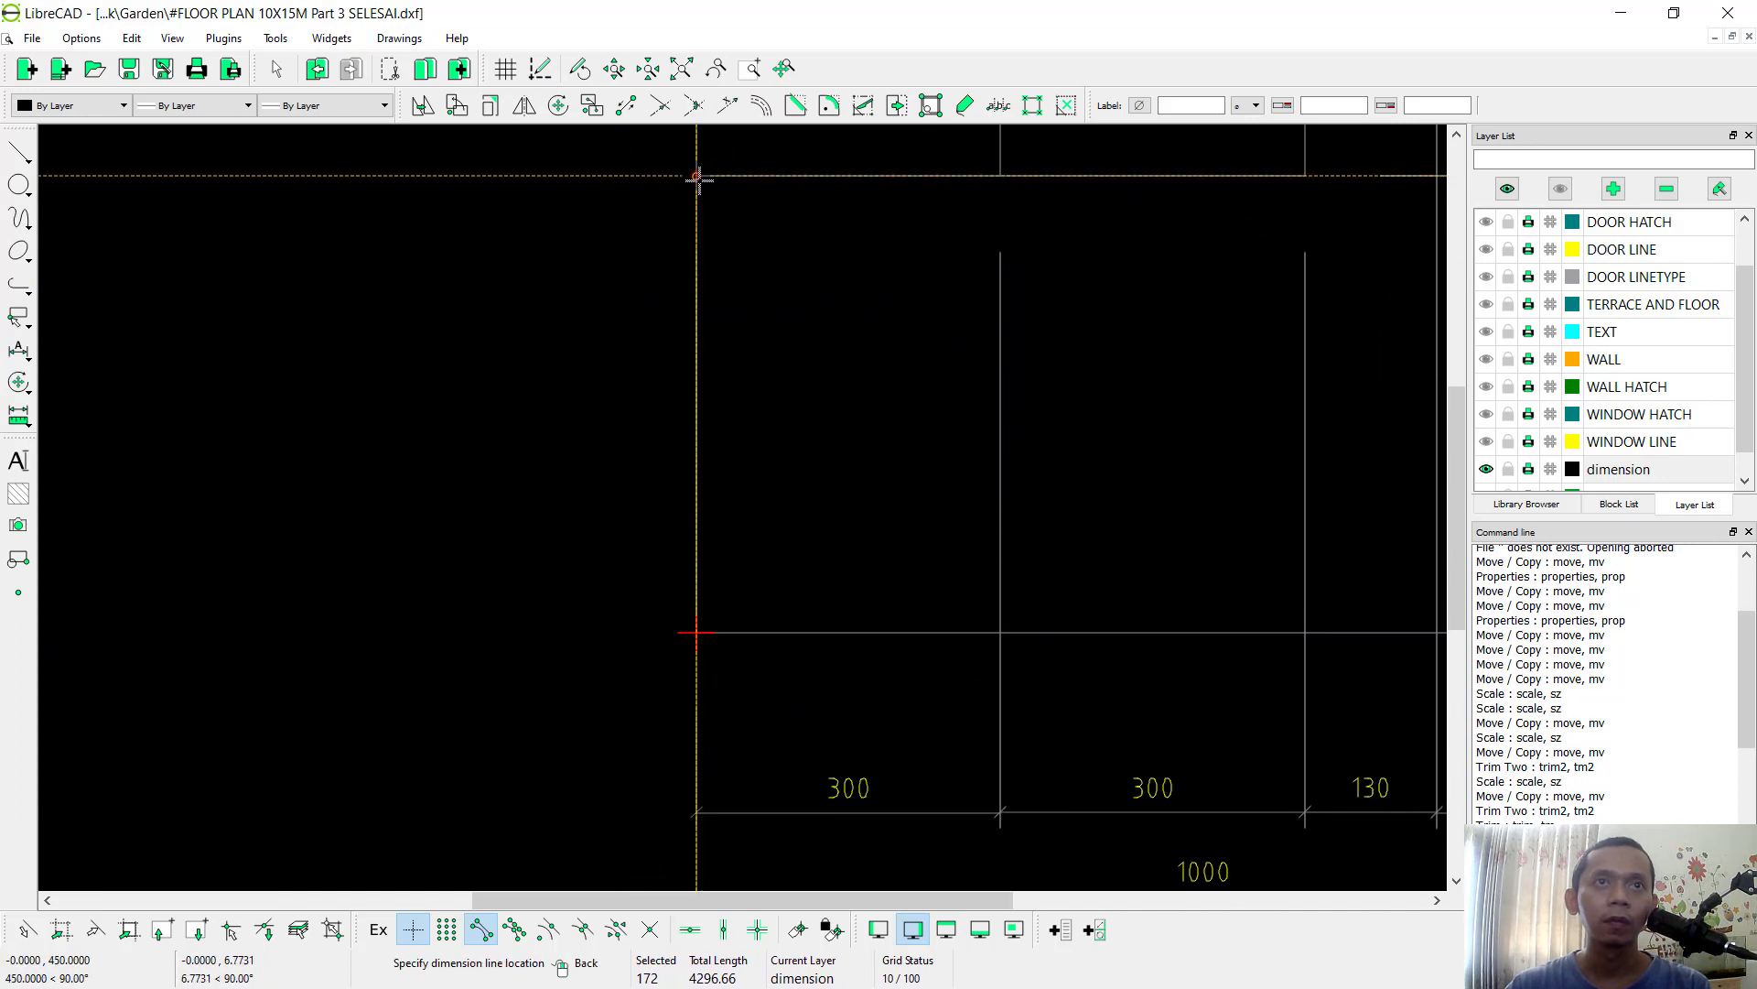
{"action": "scroll", "coordinate": [596, 278], "scroll_direction": "down", "scroll_amount": 3}
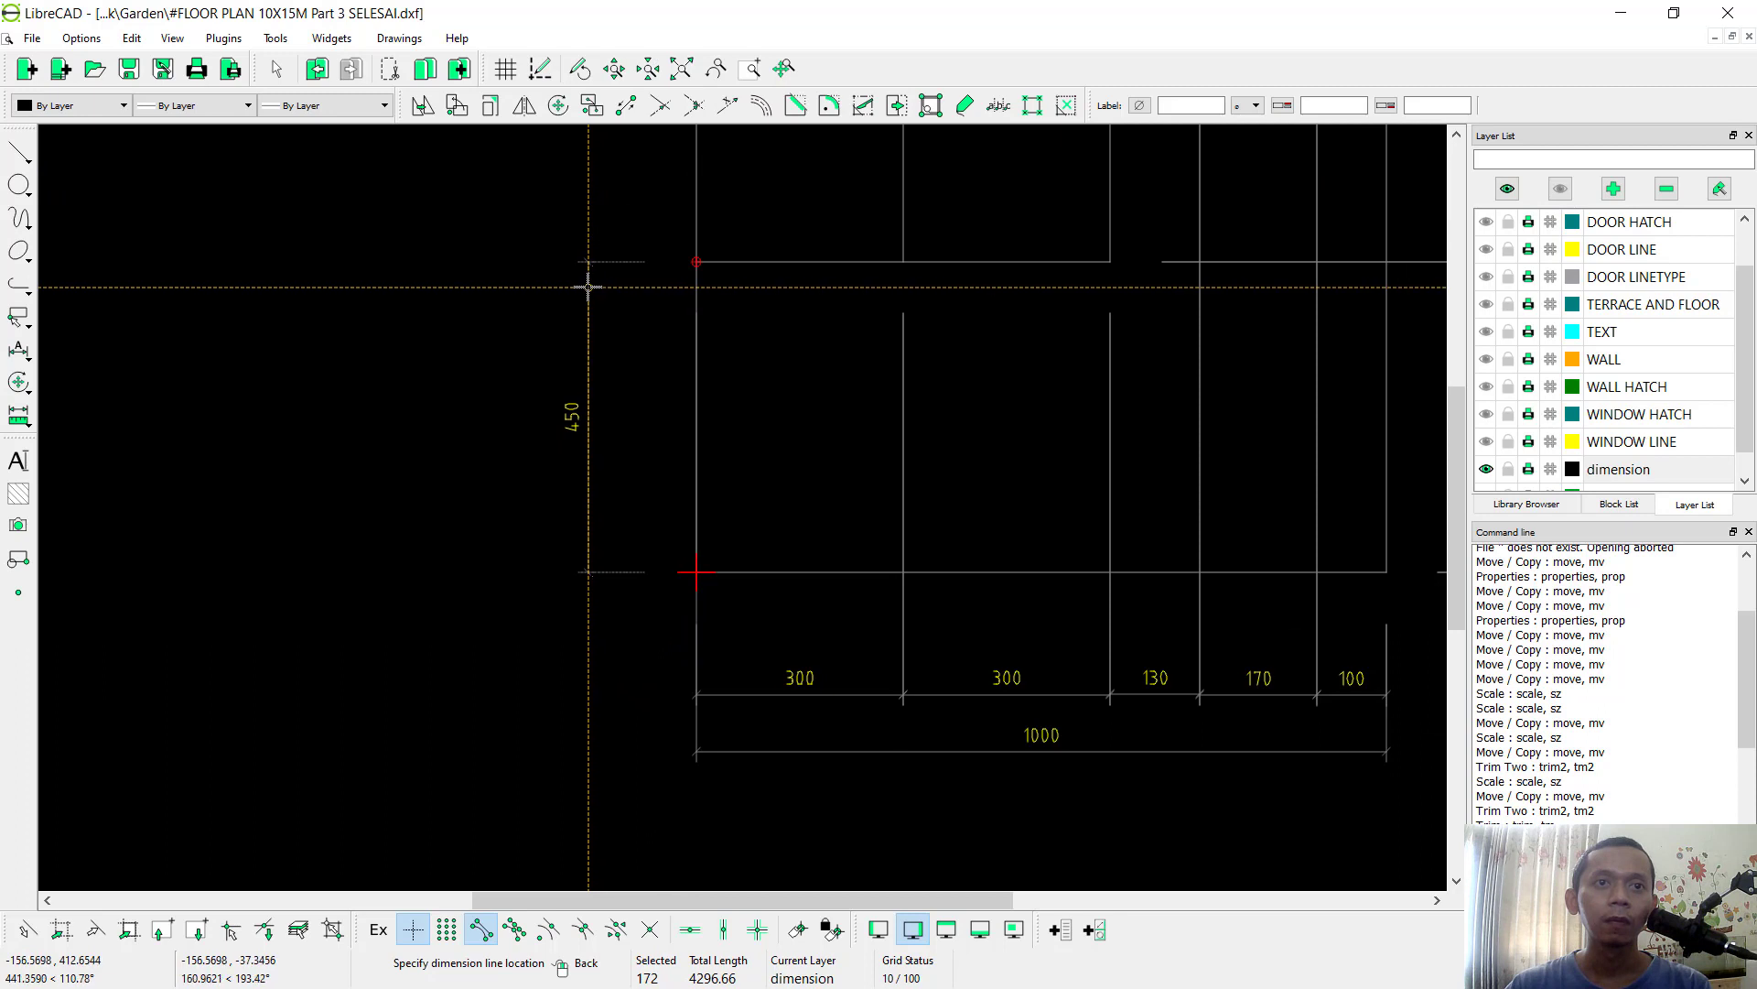
{"action": "left_click", "coordinate": [589, 287]}
{"action": "scroll", "coordinate": [635, 580], "scroll_direction": "up", "scroll_amount": 5}
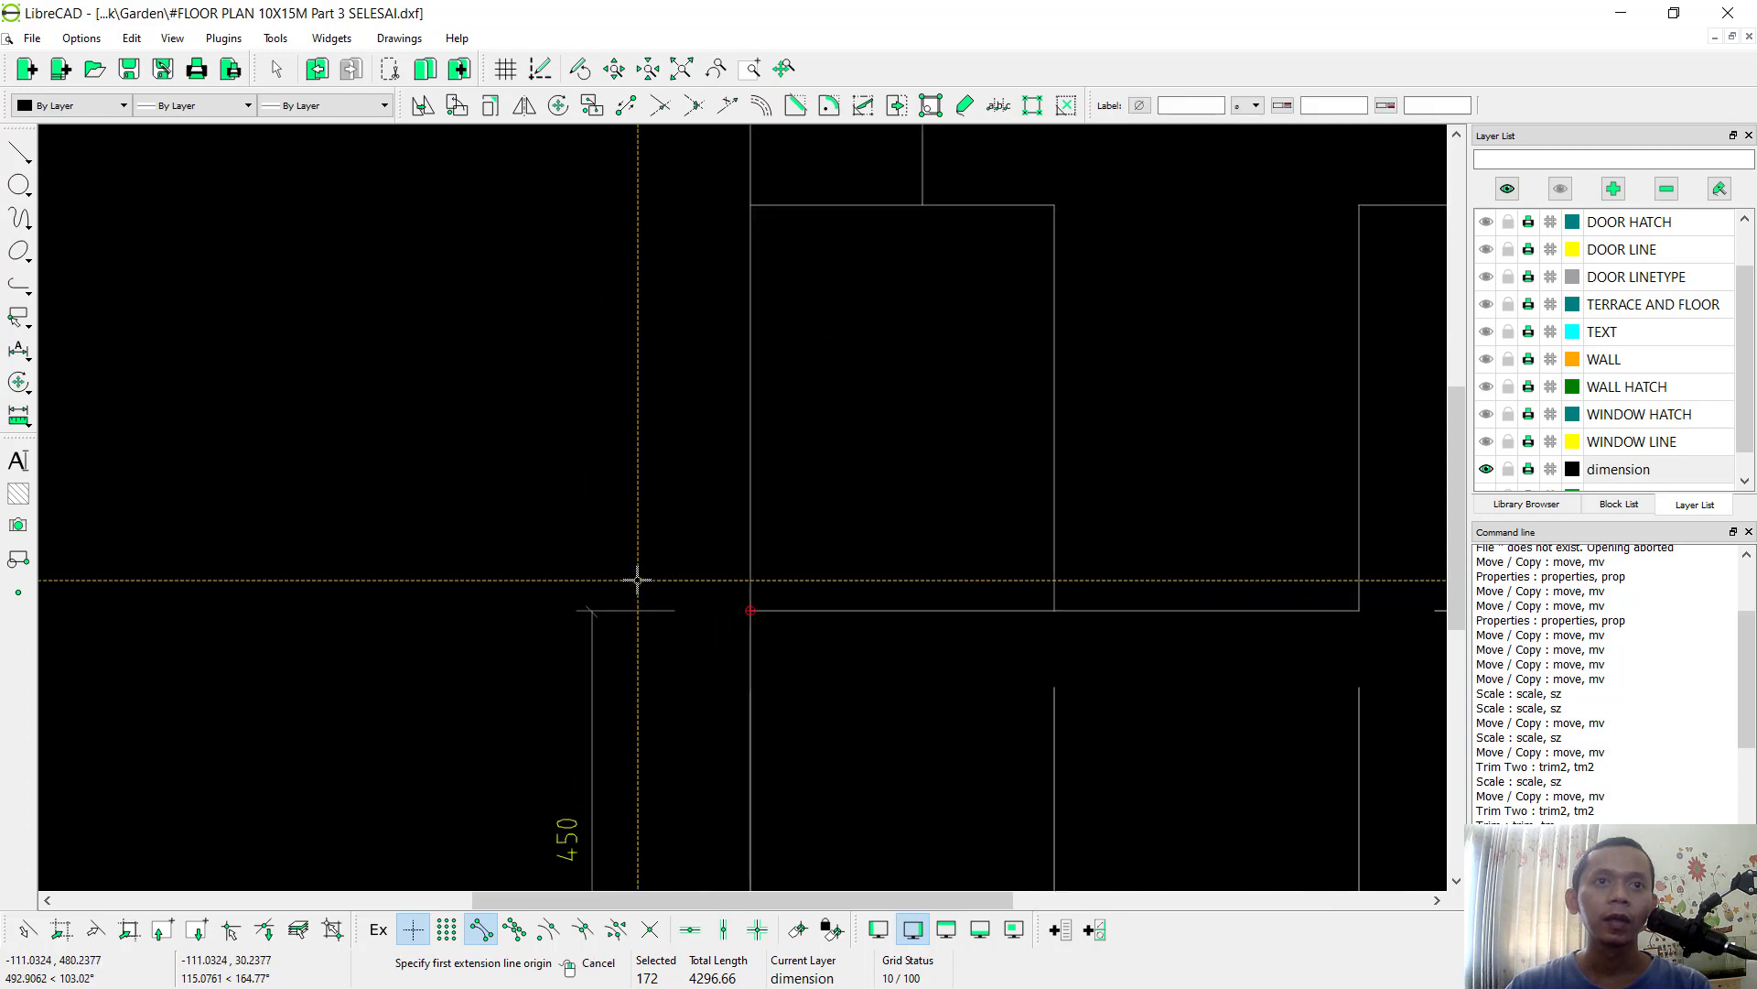
{"action": "scroll", "coordinate": [779, 600], "scroll_direction": "down", "scroll_amount": 2}
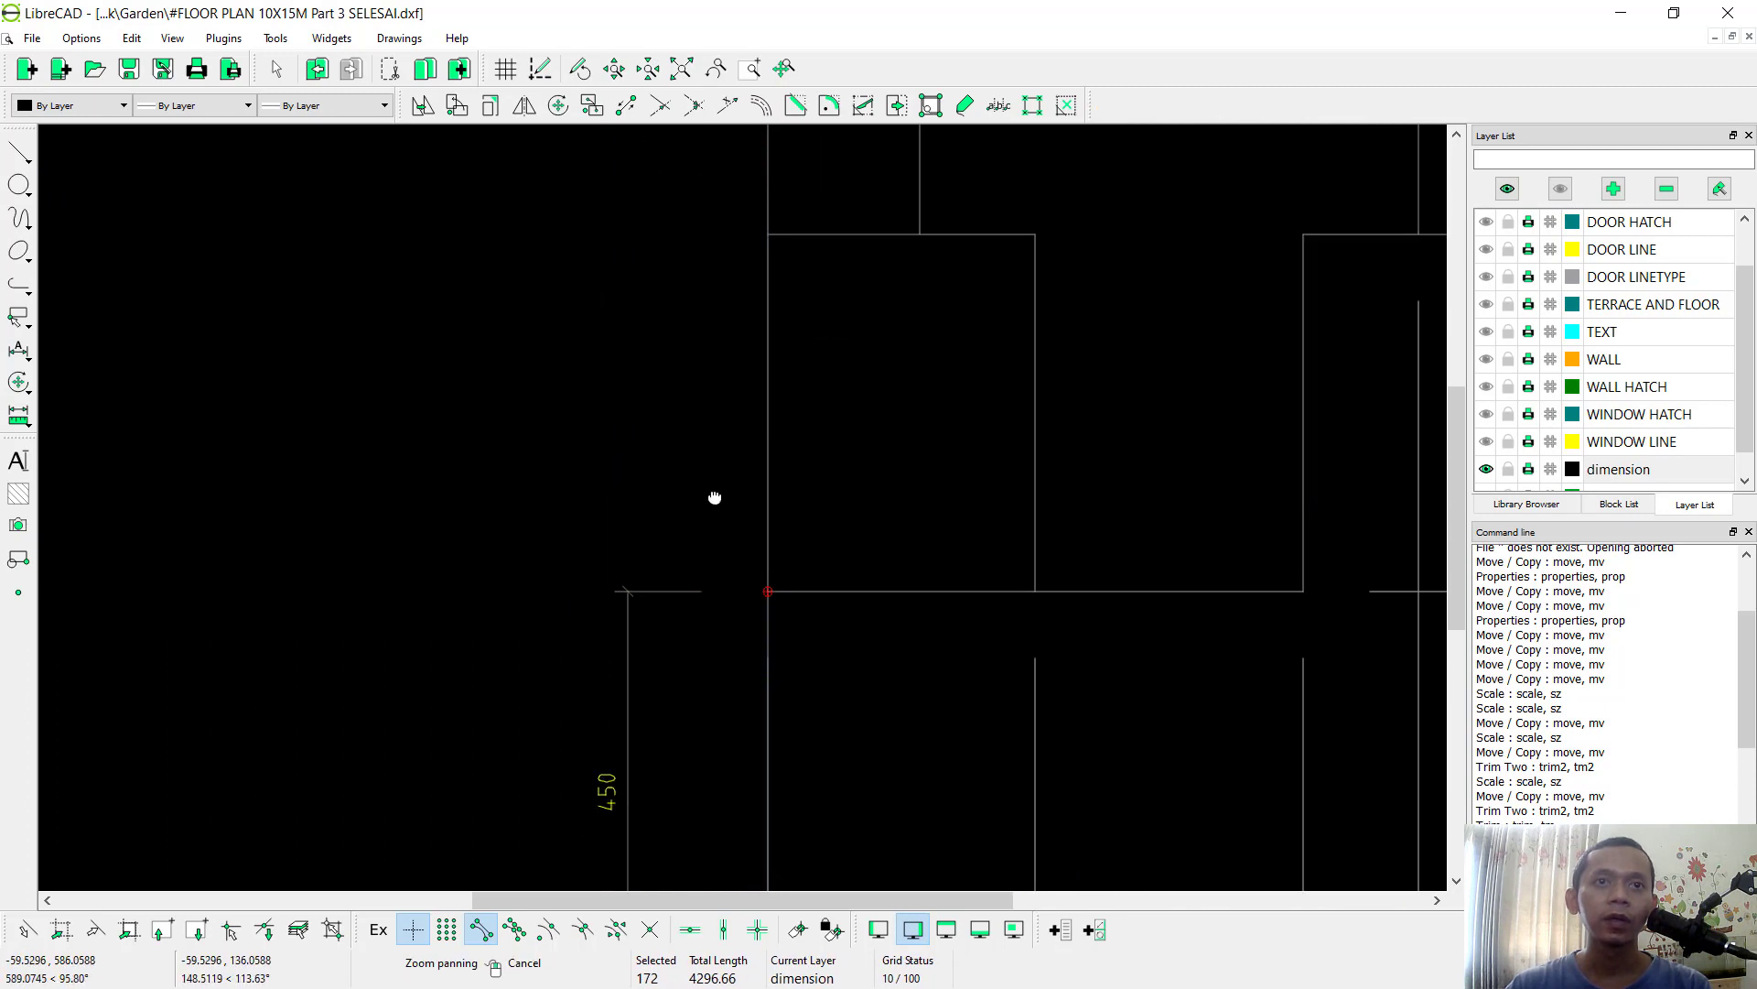
{"action": "left_click", "coordinate": [767, 388]}
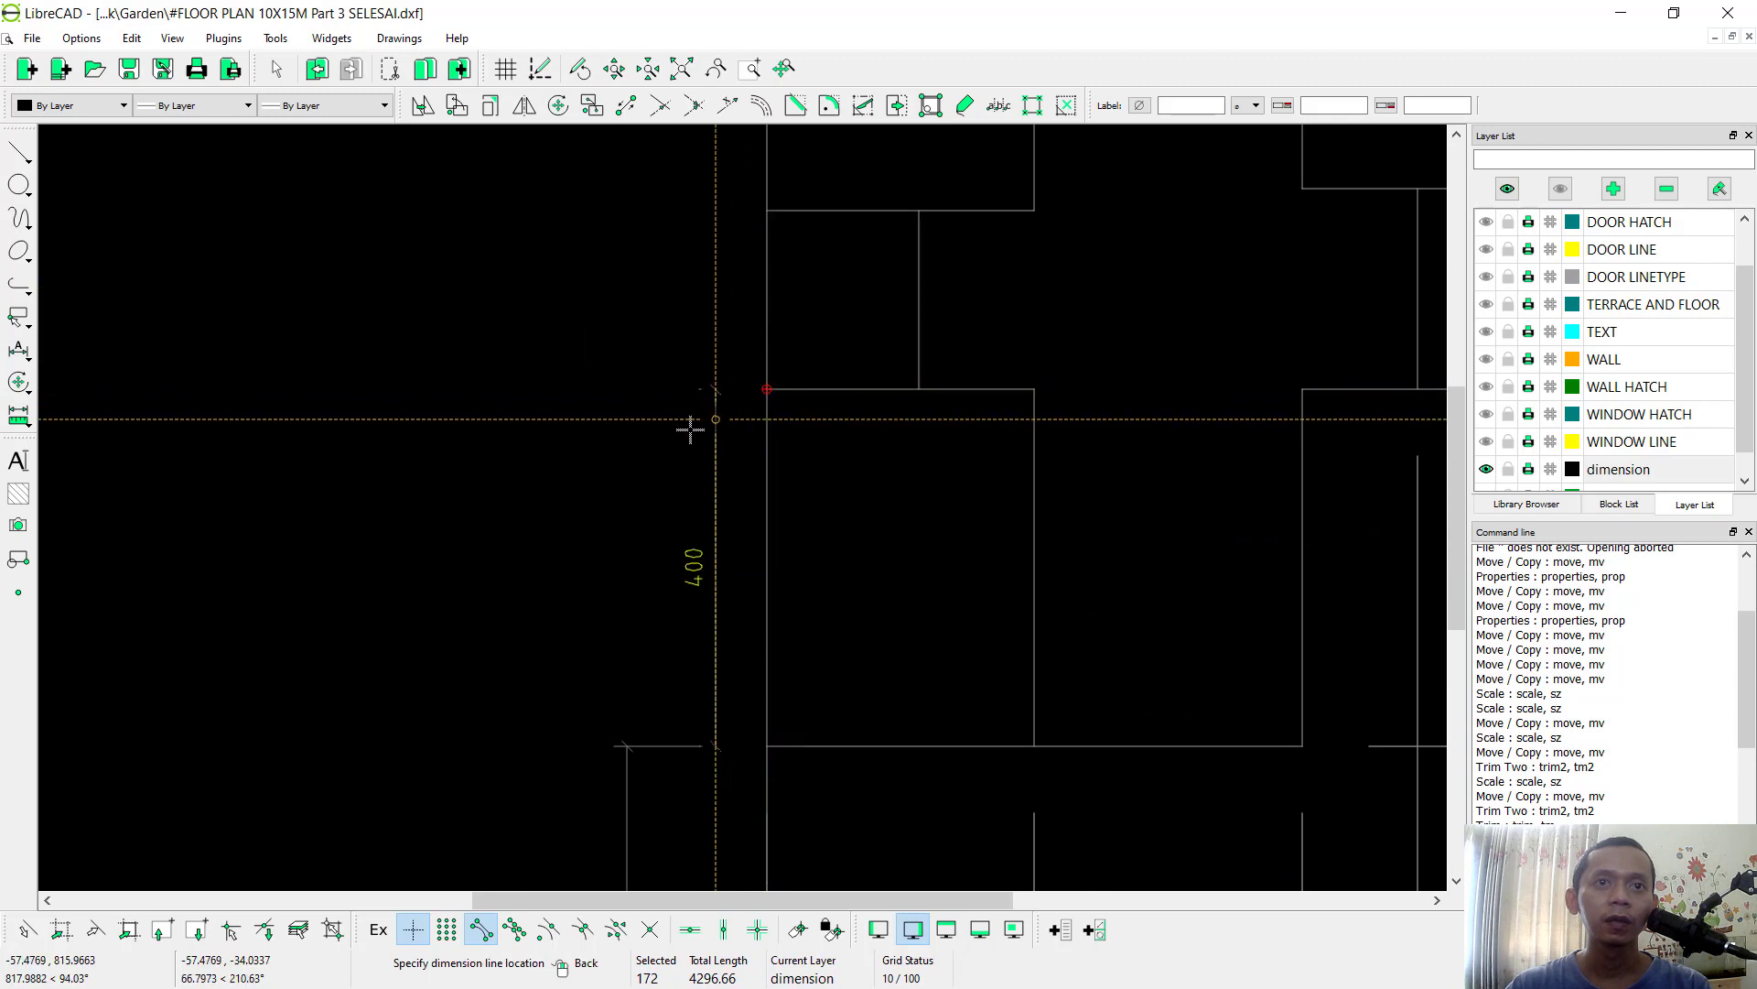
{"action": "left_click", "coordinate": [627, 452]}
Step: Continue the left chain with the 200, 250 and top 200 dimensions
{"action": "scroll", "coordinate": [722, 475], "scroll_direction": "up", "scroll_amount": 3, "text": "ctrl"}
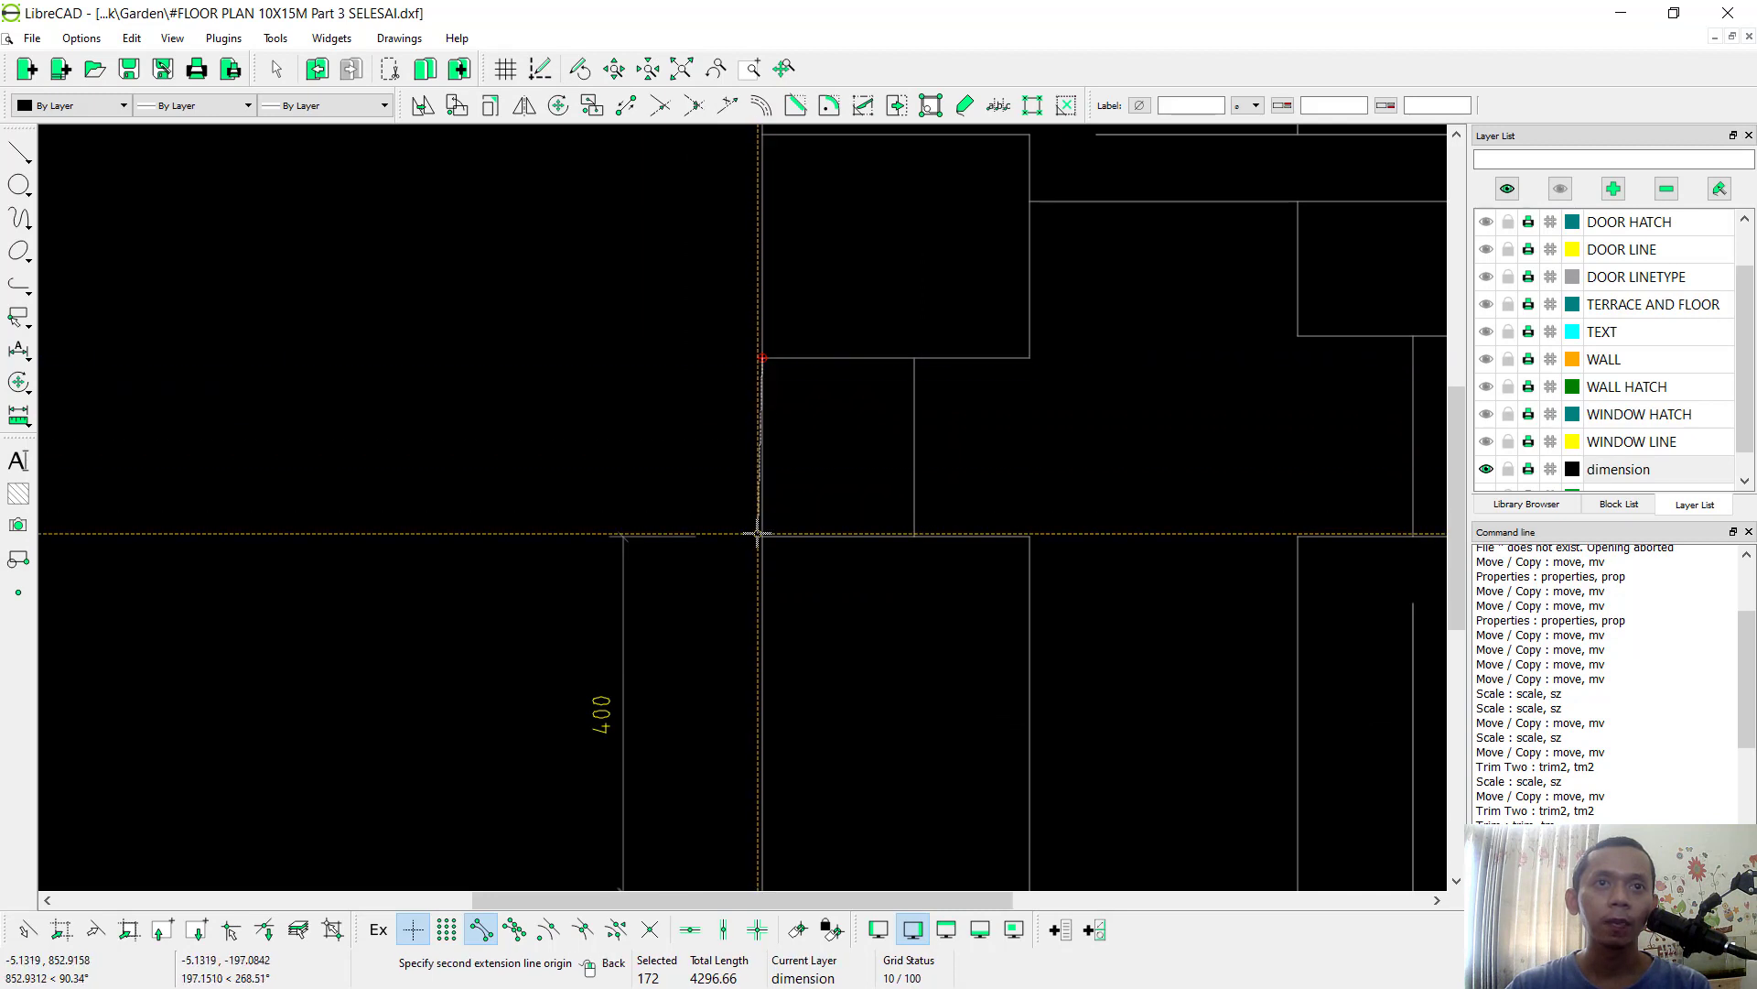
{"action": "left_click", "coordinate": [760, 536]}
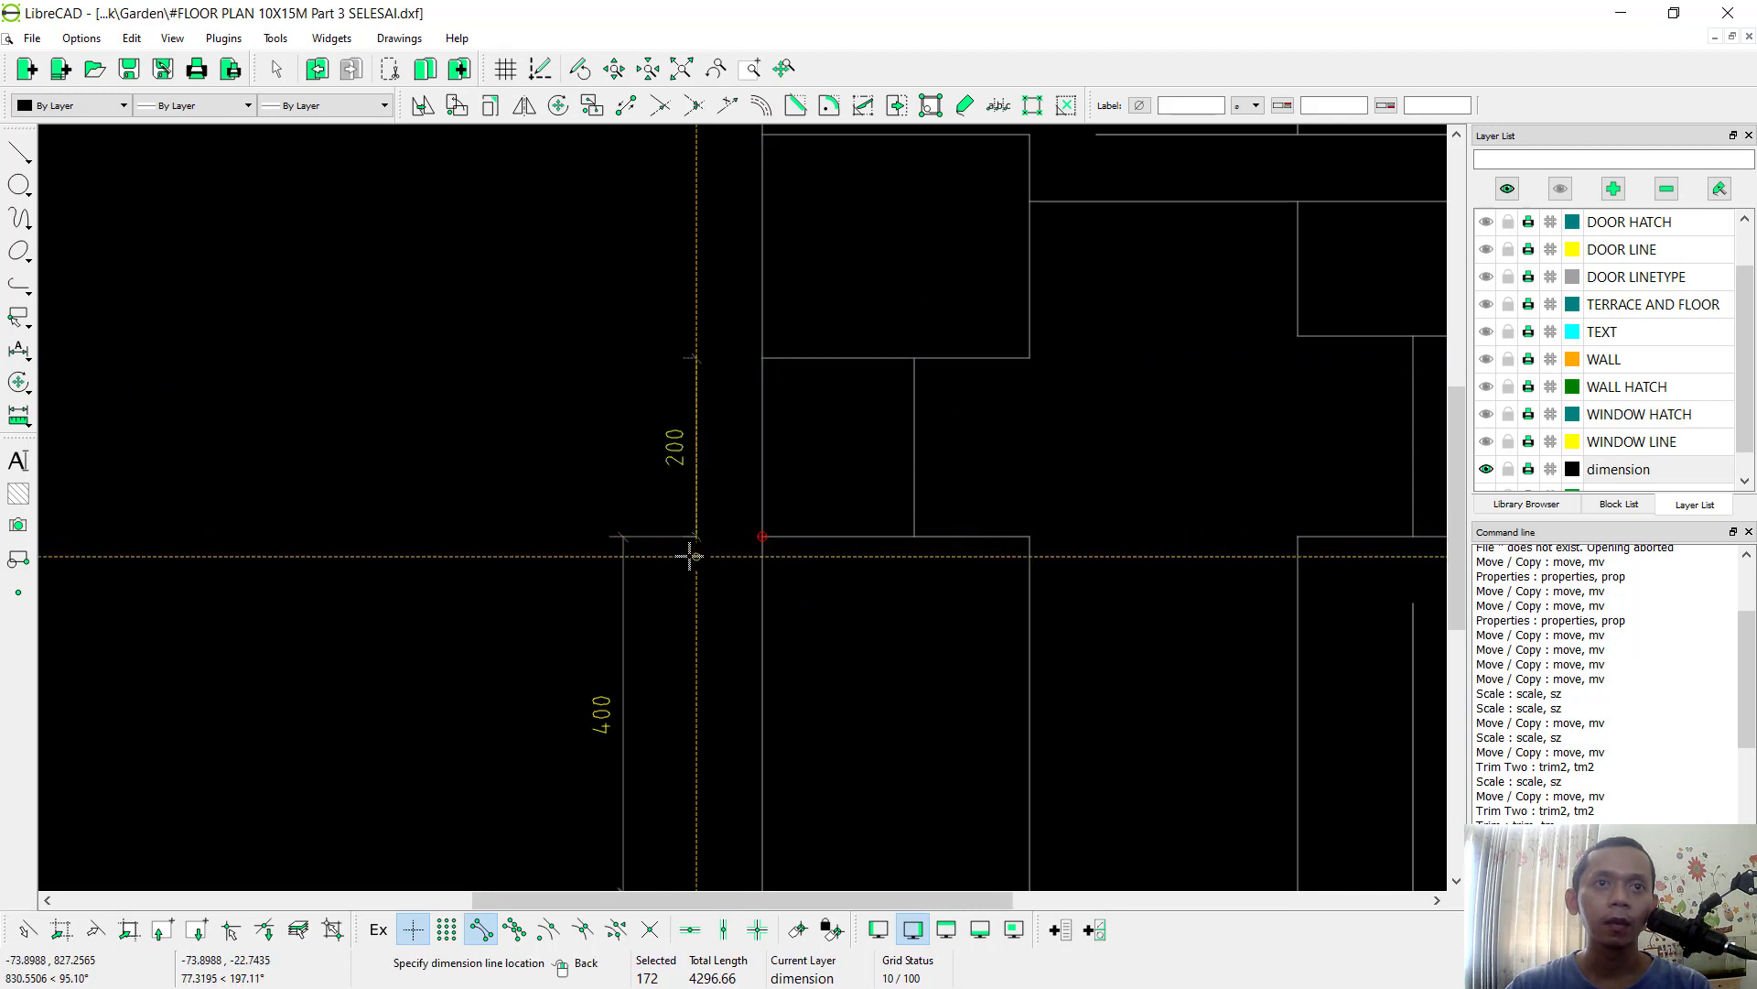
{"action": "left_click", "coordinate": [622, 473]}
{"action": "scroll", "coordinate": [694, 533], "scroll_direction": "up", "scroll_amount": 5}
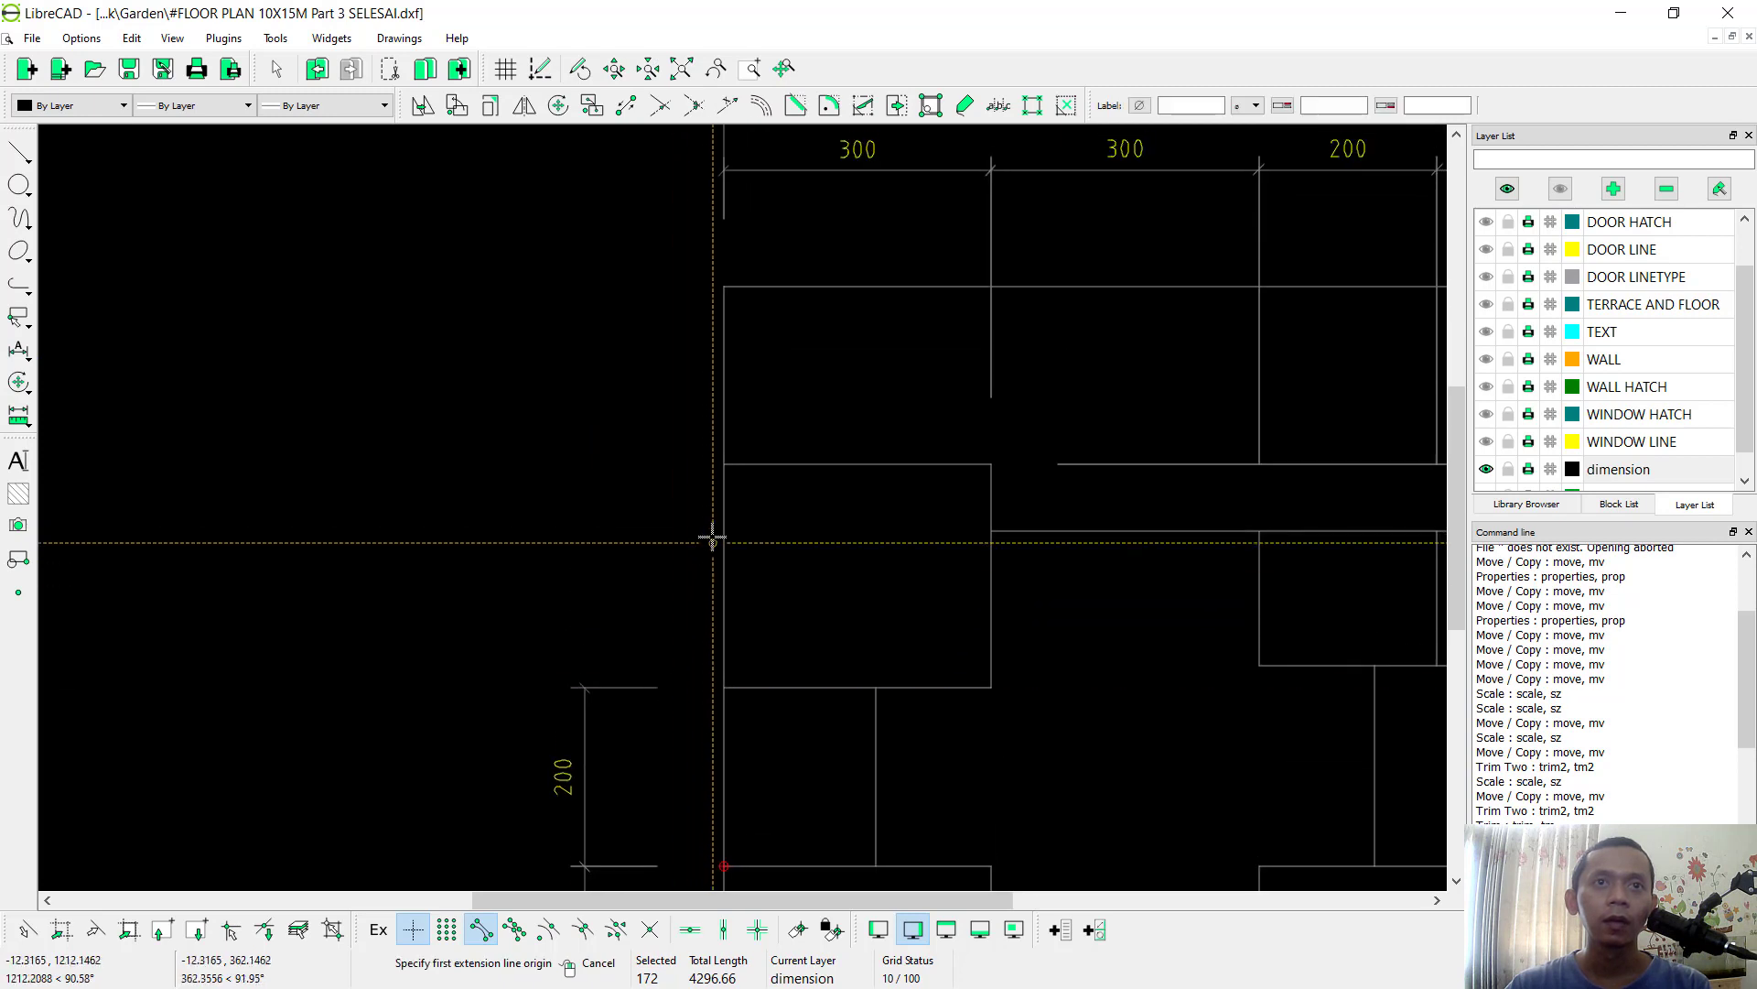
{"action": "left_click", "coordinate": [723, 687]}
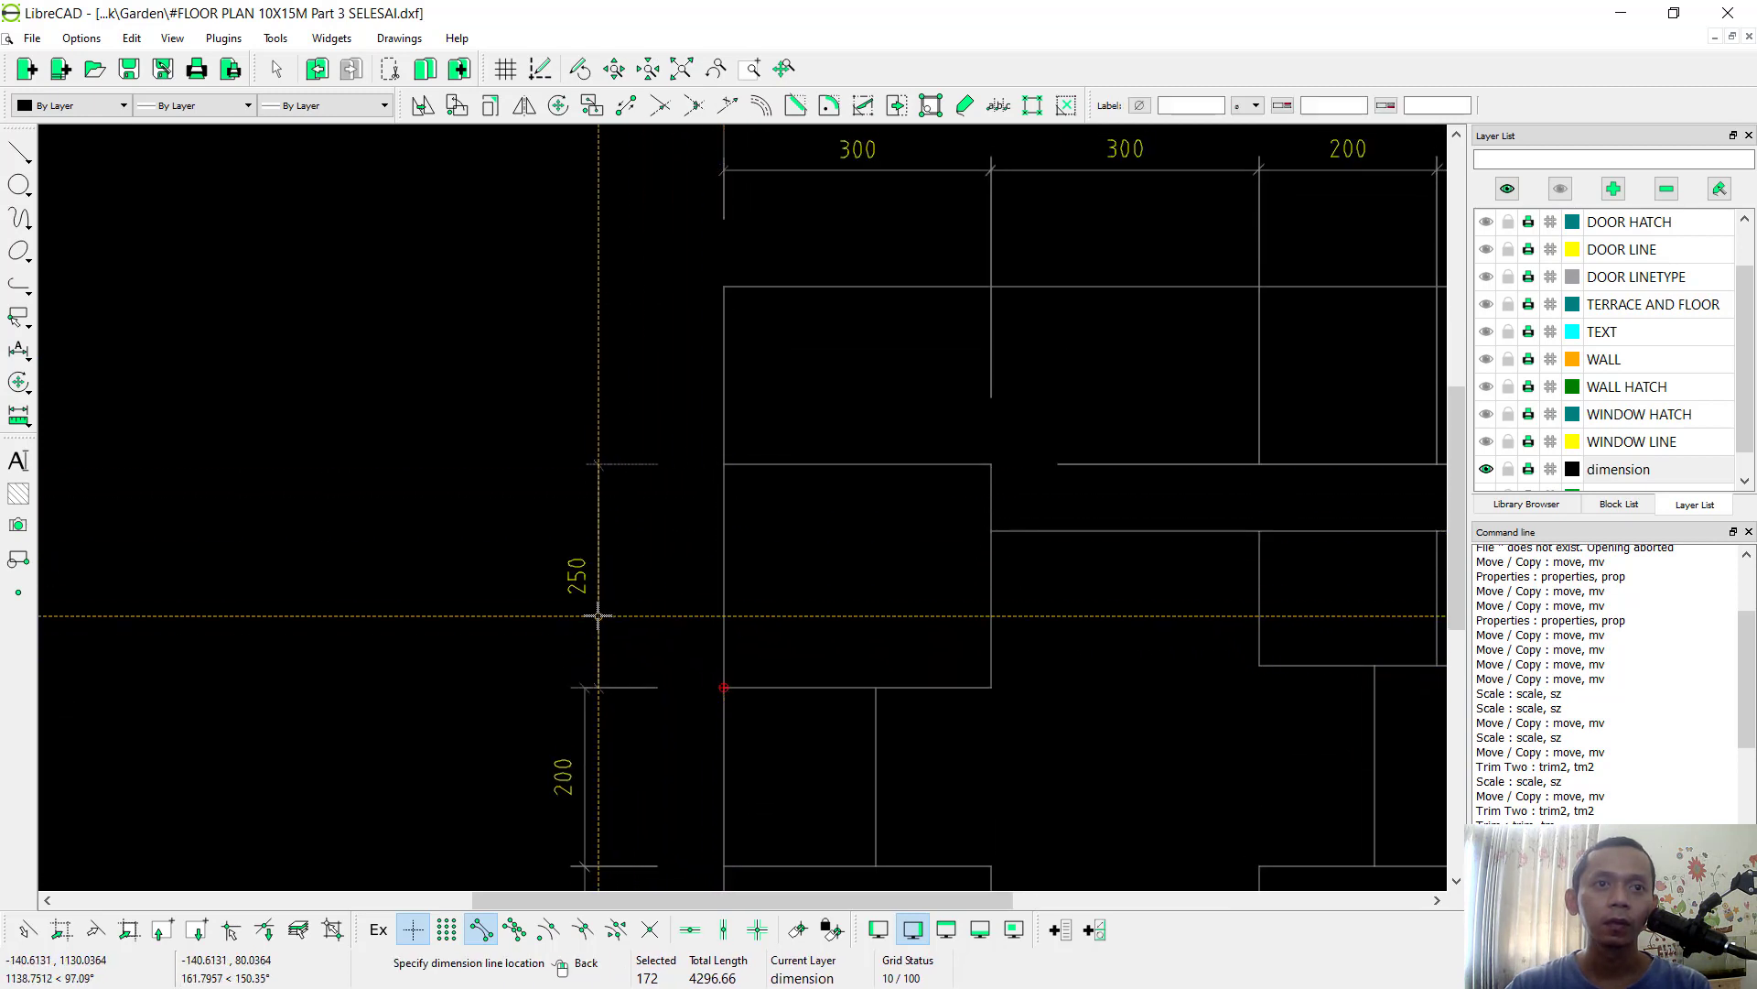
{"action": "left_click", "coordinate": [584, 648]}
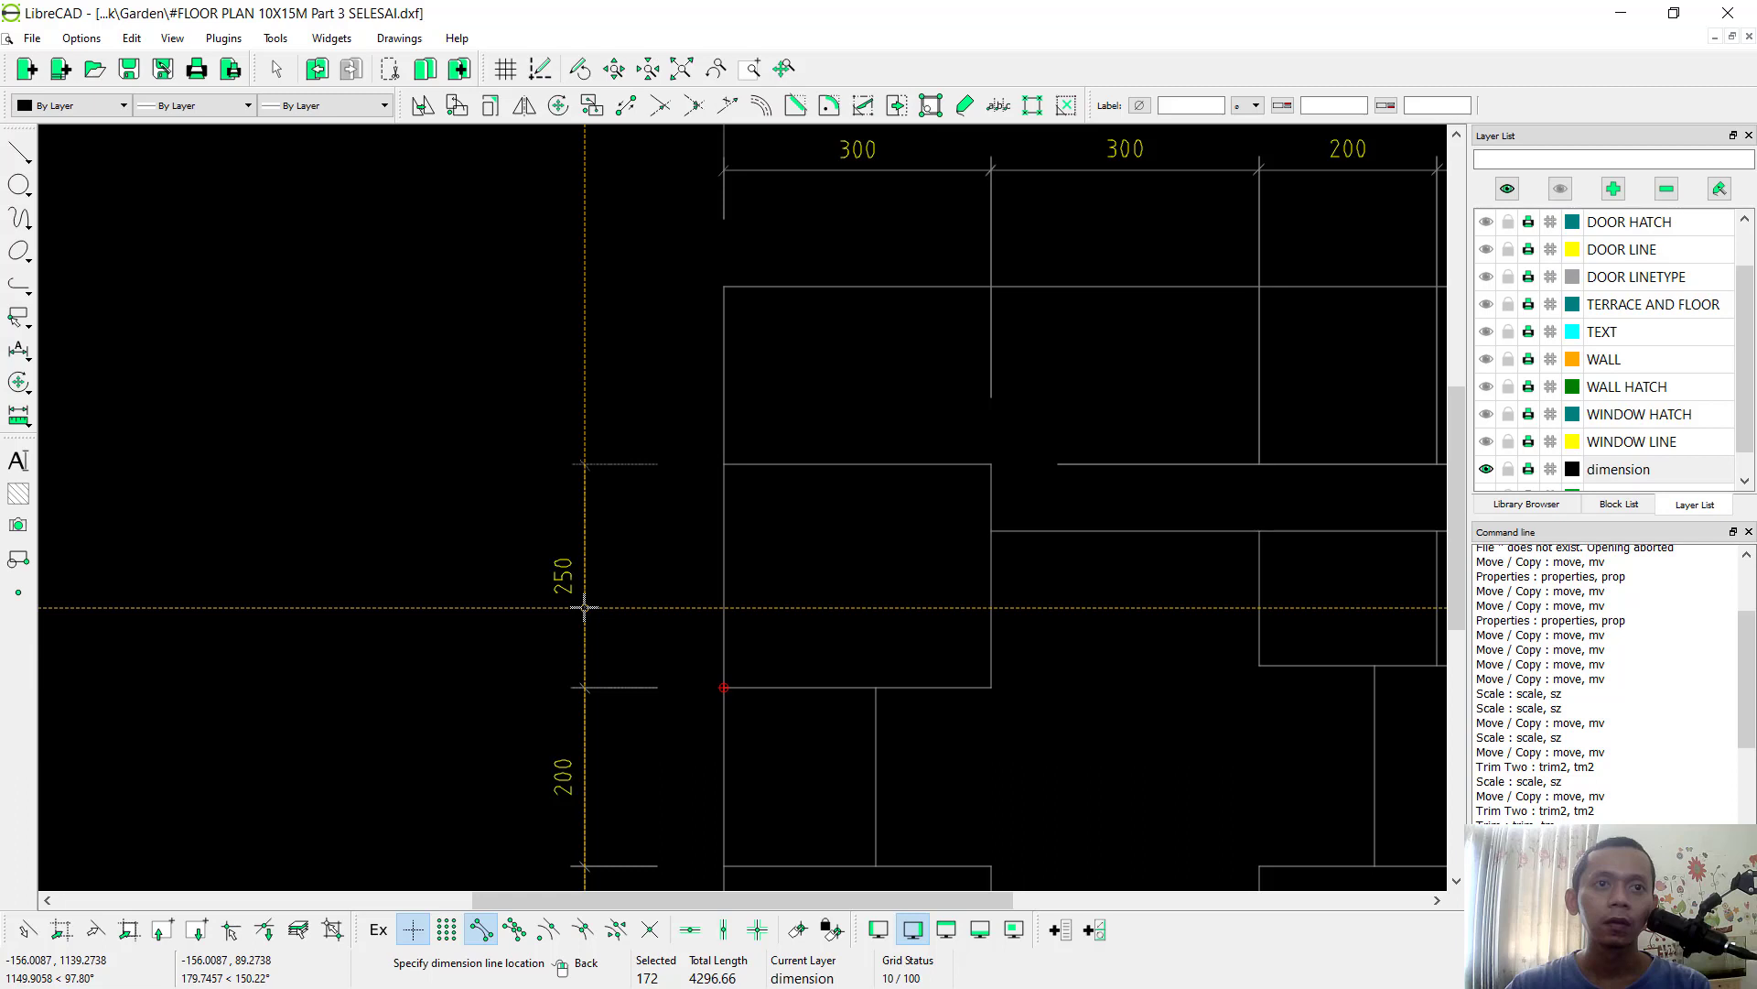
{"action": "left_click", "coordinate": [723, 464]}
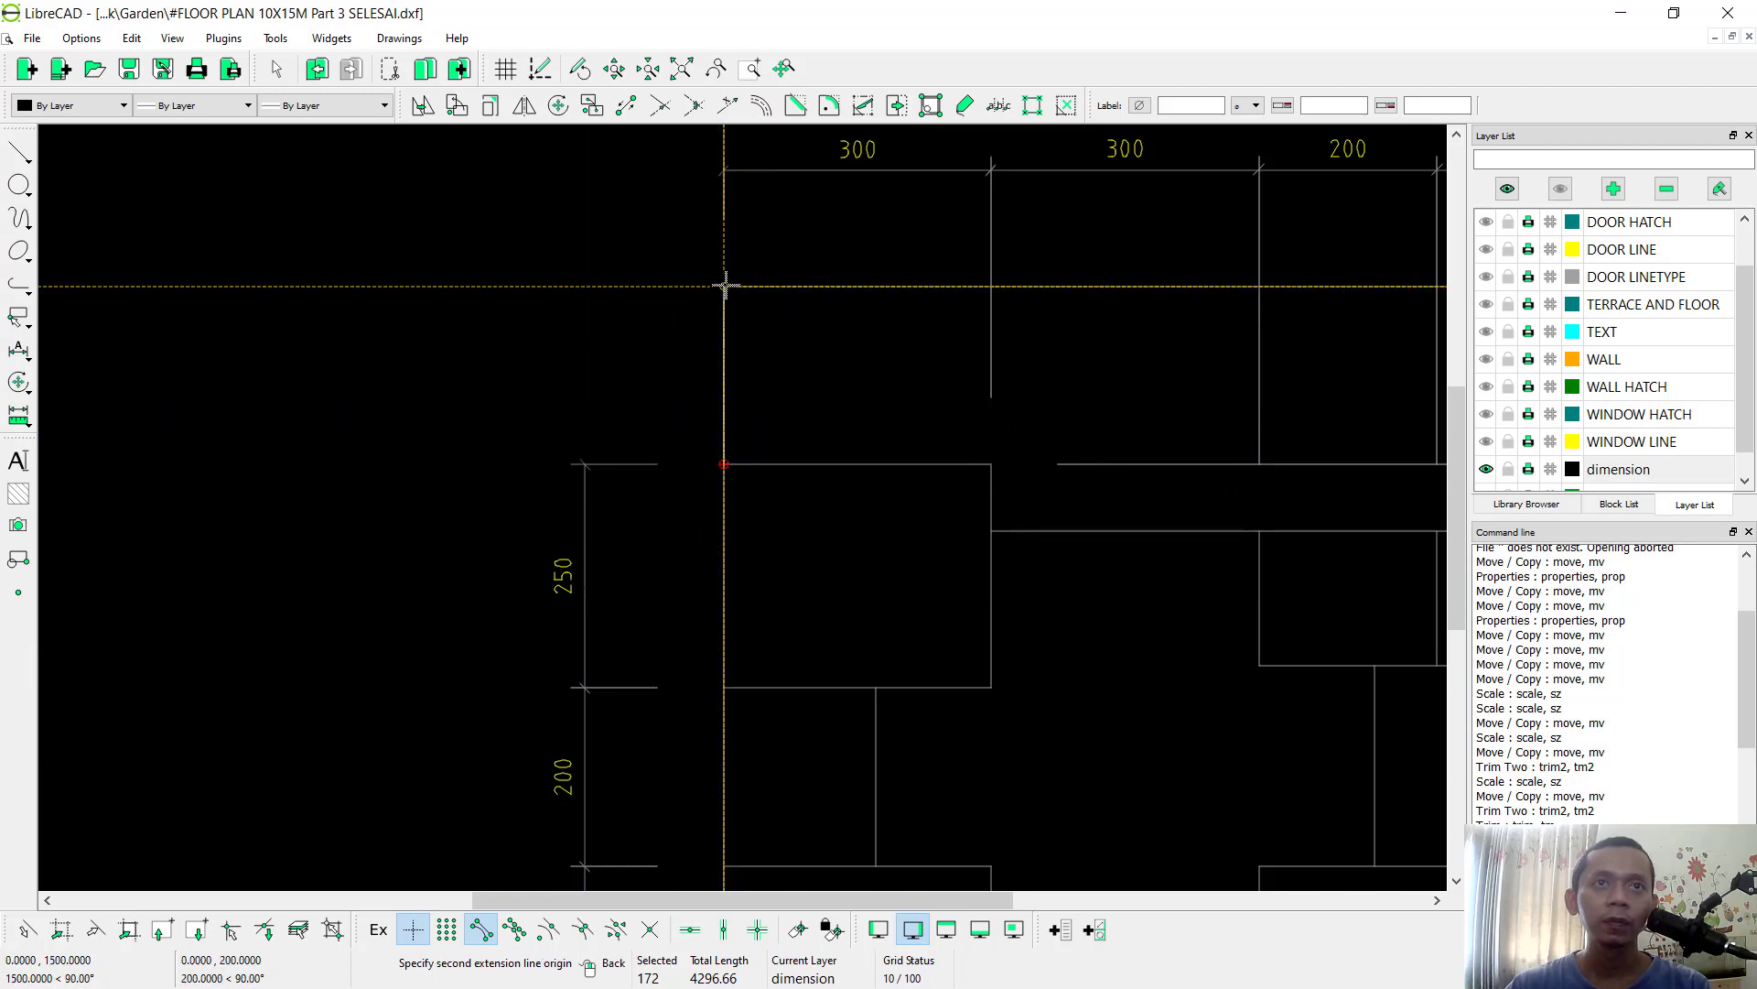
{"action": "left_click", "coordinate": [724, 287]}
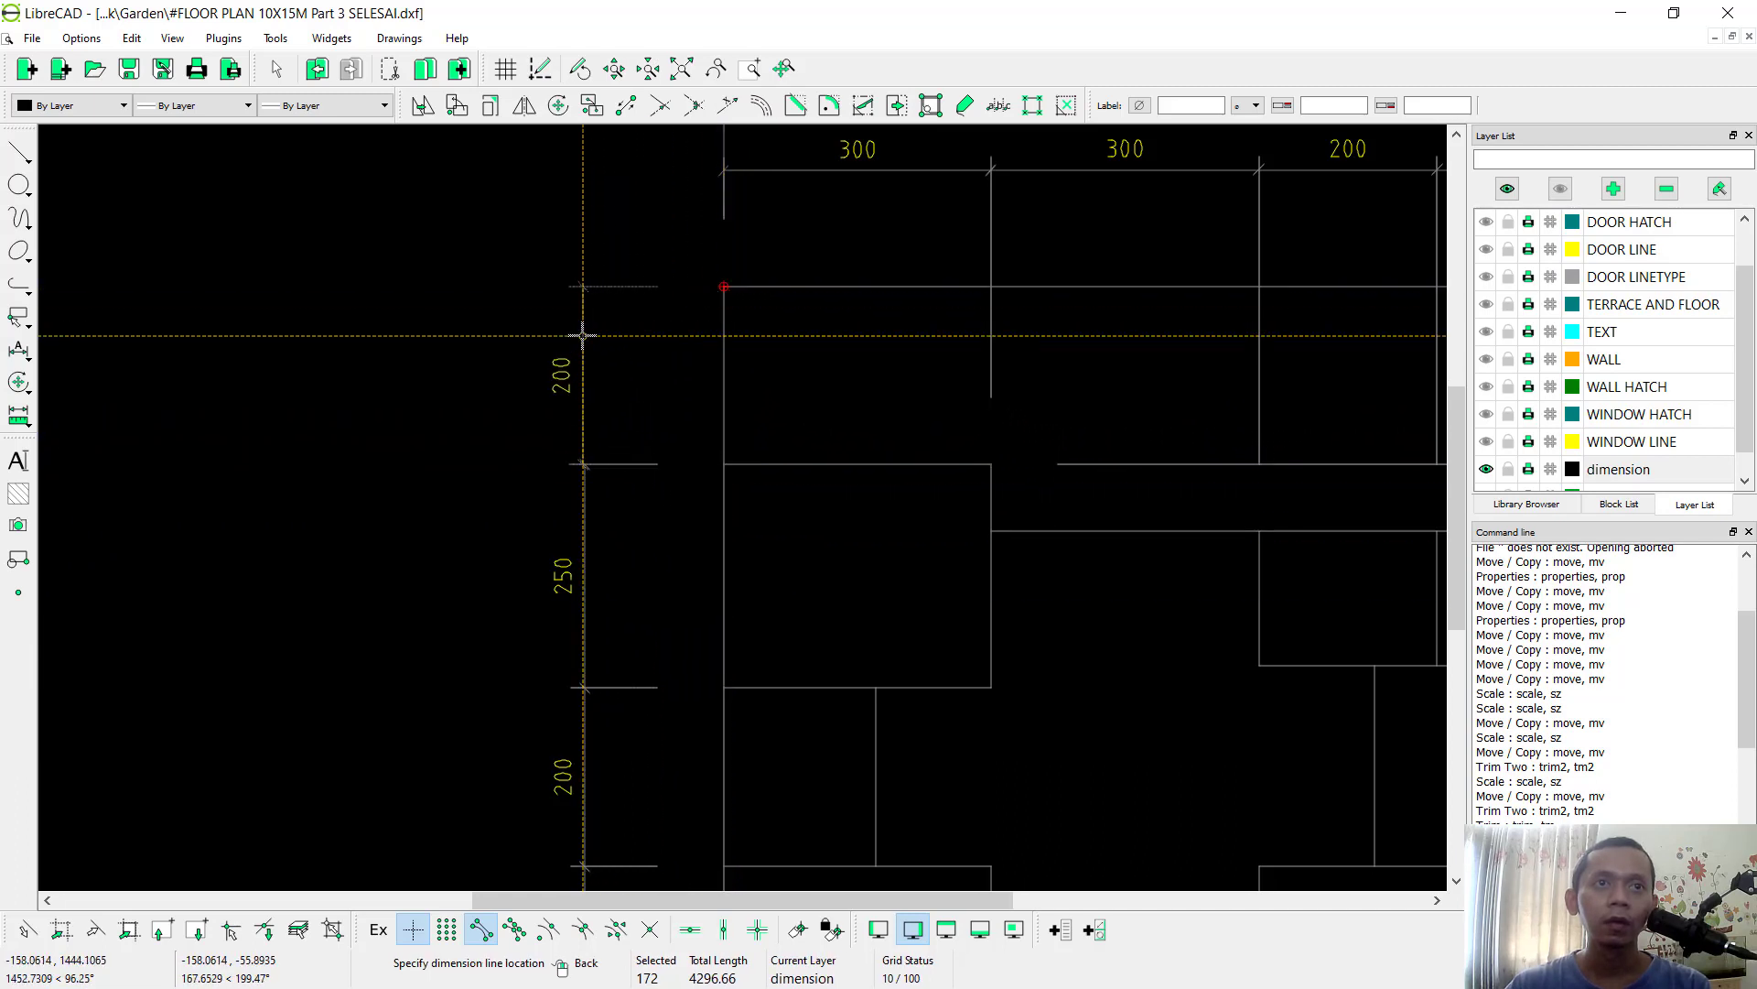
{"action": "left_click", "coordinate": [583, 338]}
{"action": "left_click", "coordinate": [723, 287]}
Step: Frame the whole plan around the 1500 overall height dimension and end vertical dimensioning
{"action": "scroll", "coordinate": [678, 476], "scroll_direction": "down", "scroll_amount": 3}
{"action": "scroll", "coordinate": [738, 439], "scroll_direction": "up", "scroll_amount": 3}
{"action": "scroll", "coordinate": [766, 733], "scroll_direction": "down", "scroll_amount": 2}
{"action": "scroll", "coordinate": [800, 393], "scroll_direction": "up", "scroll_amount": 3}
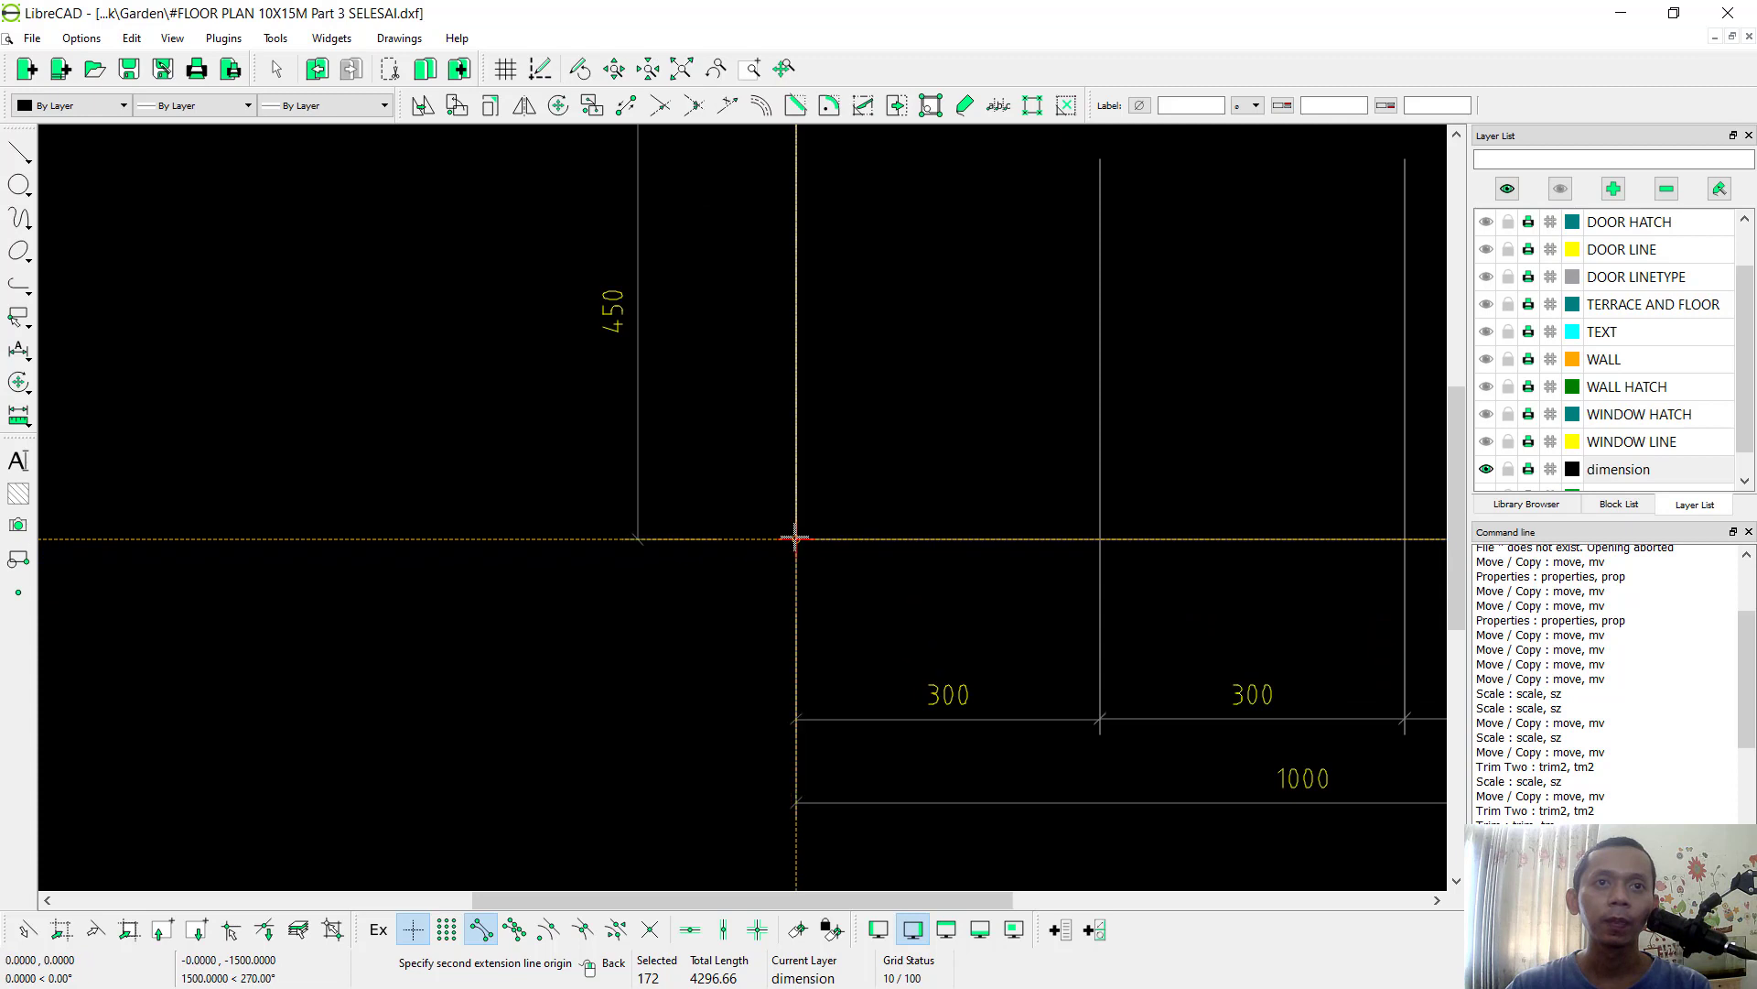
{"action": "scroll", "coordinate": [677, 572], "scroll_direction": "down", "scroll_amount": 1}
{"action": "scroll", "coordinate": [510, 525], "scroll_direction": "down", "scroll_amount": 4}
{"action": "scroll", "coordinate": [612, 631], "scroll_direction": "up", "scroll_amount": 2}
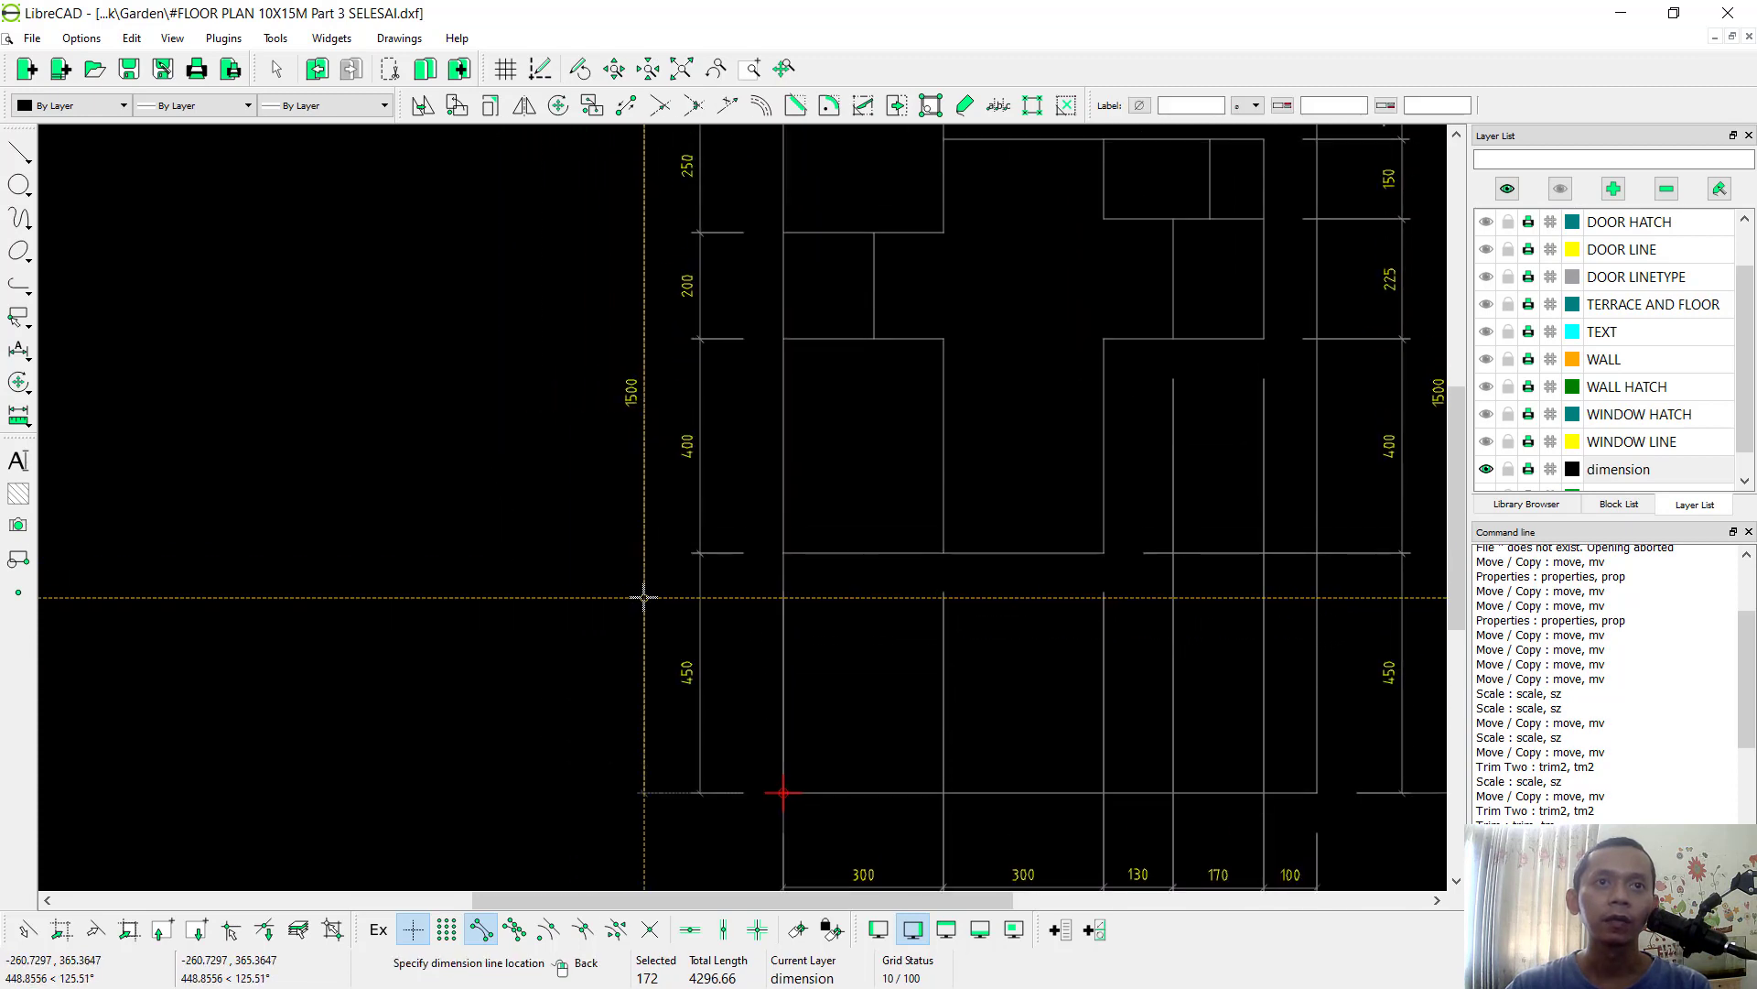
{"action": "scroll", "coordinate": [820, 546], "scroll_direction": "down", "scroll_amount": 3}
{"action": "middle_click_drag", "start_coordinate": [843, 616], "coordinate": [770, 629]}
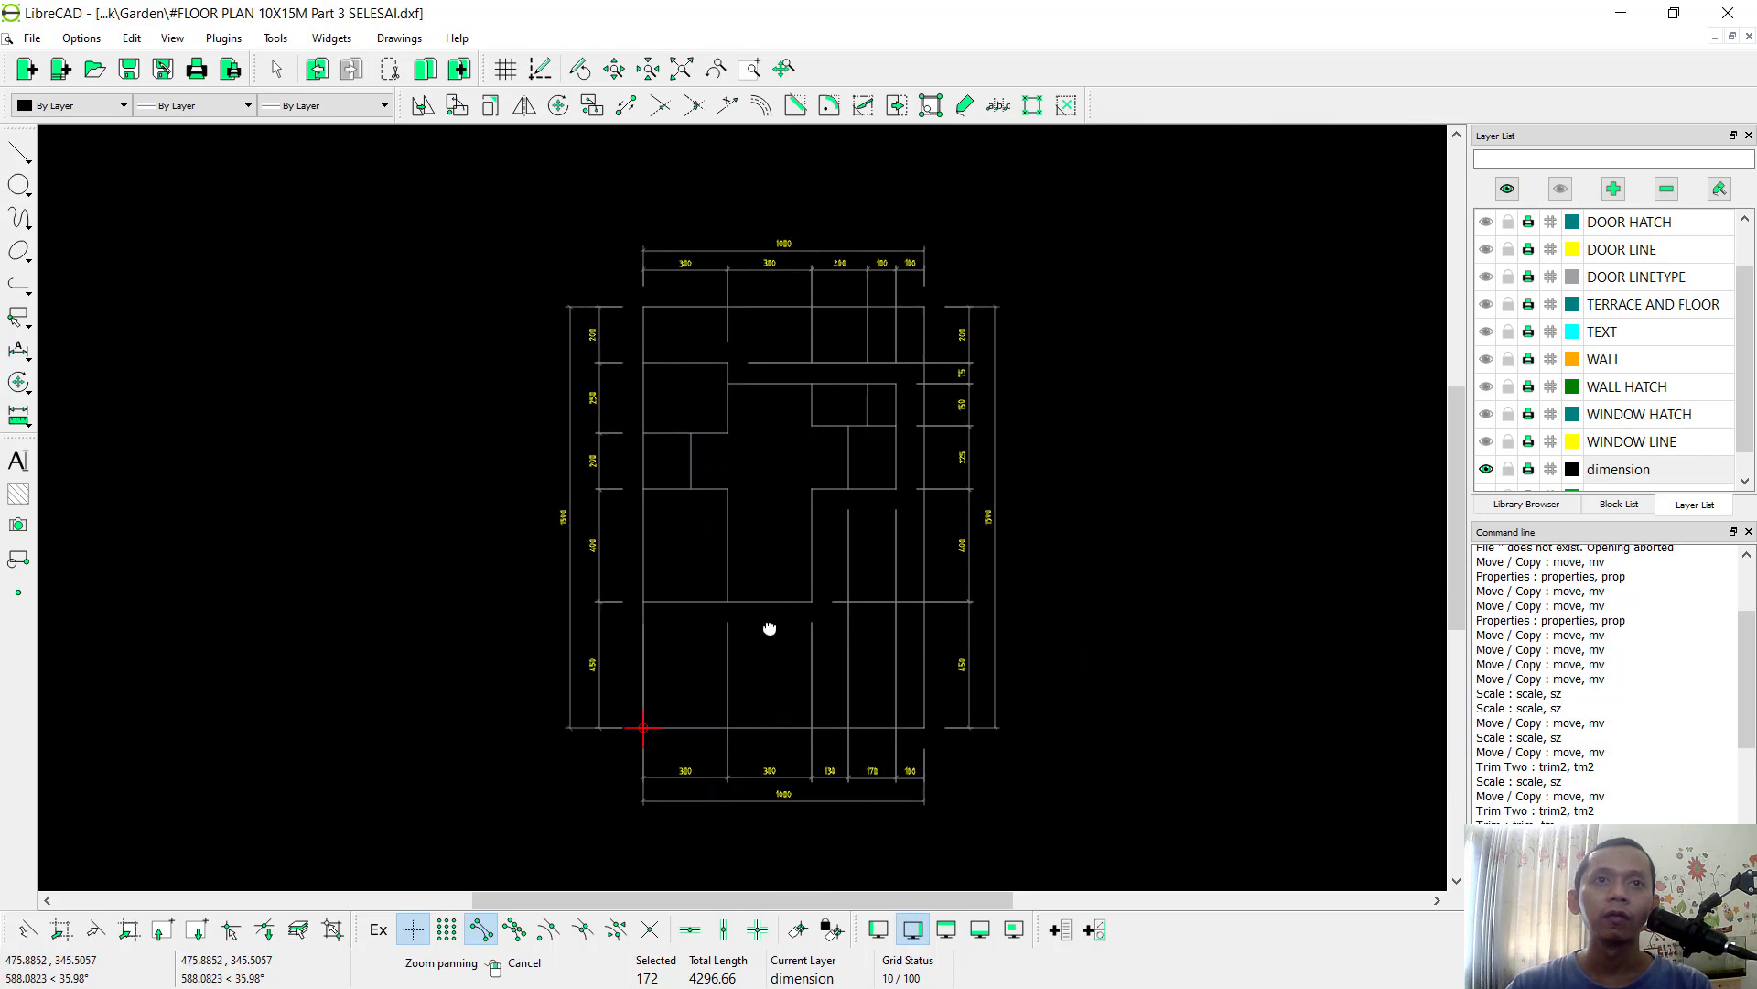
{"action": "scroll", "coordinate": [770, 629], "scroll_direction": "up", "scroll_amount": 1}
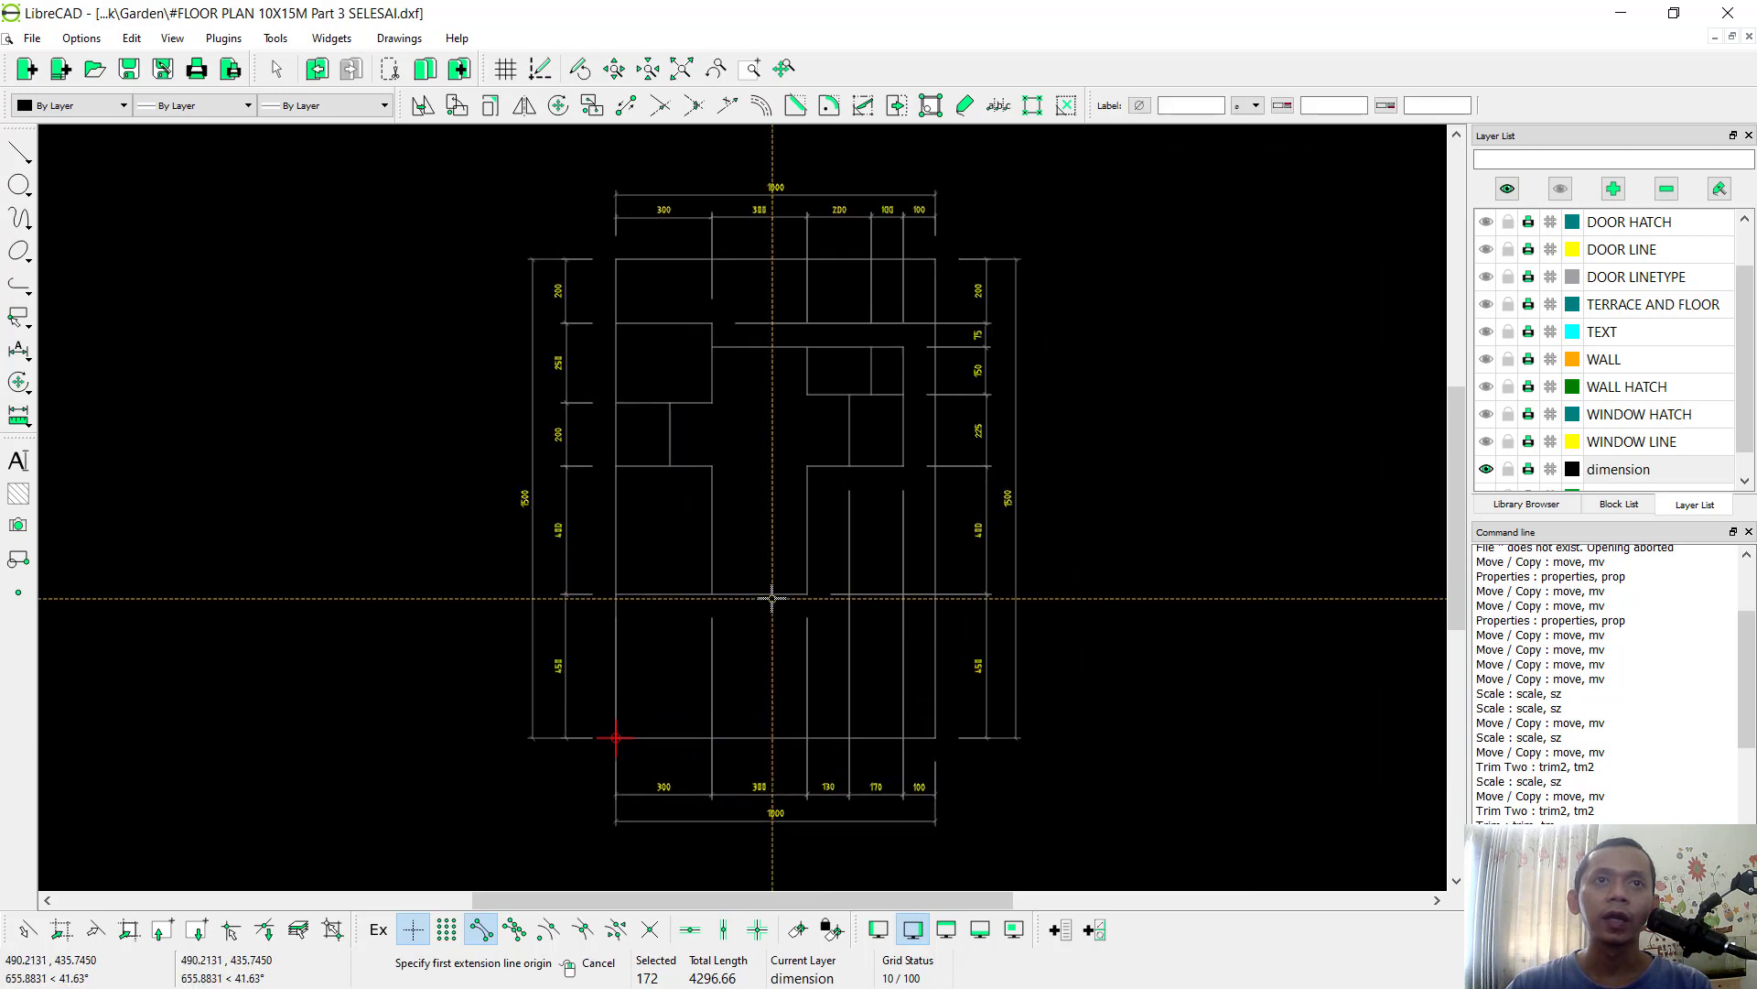
{"action": "right_click", "coordinate": [1119, 473]}
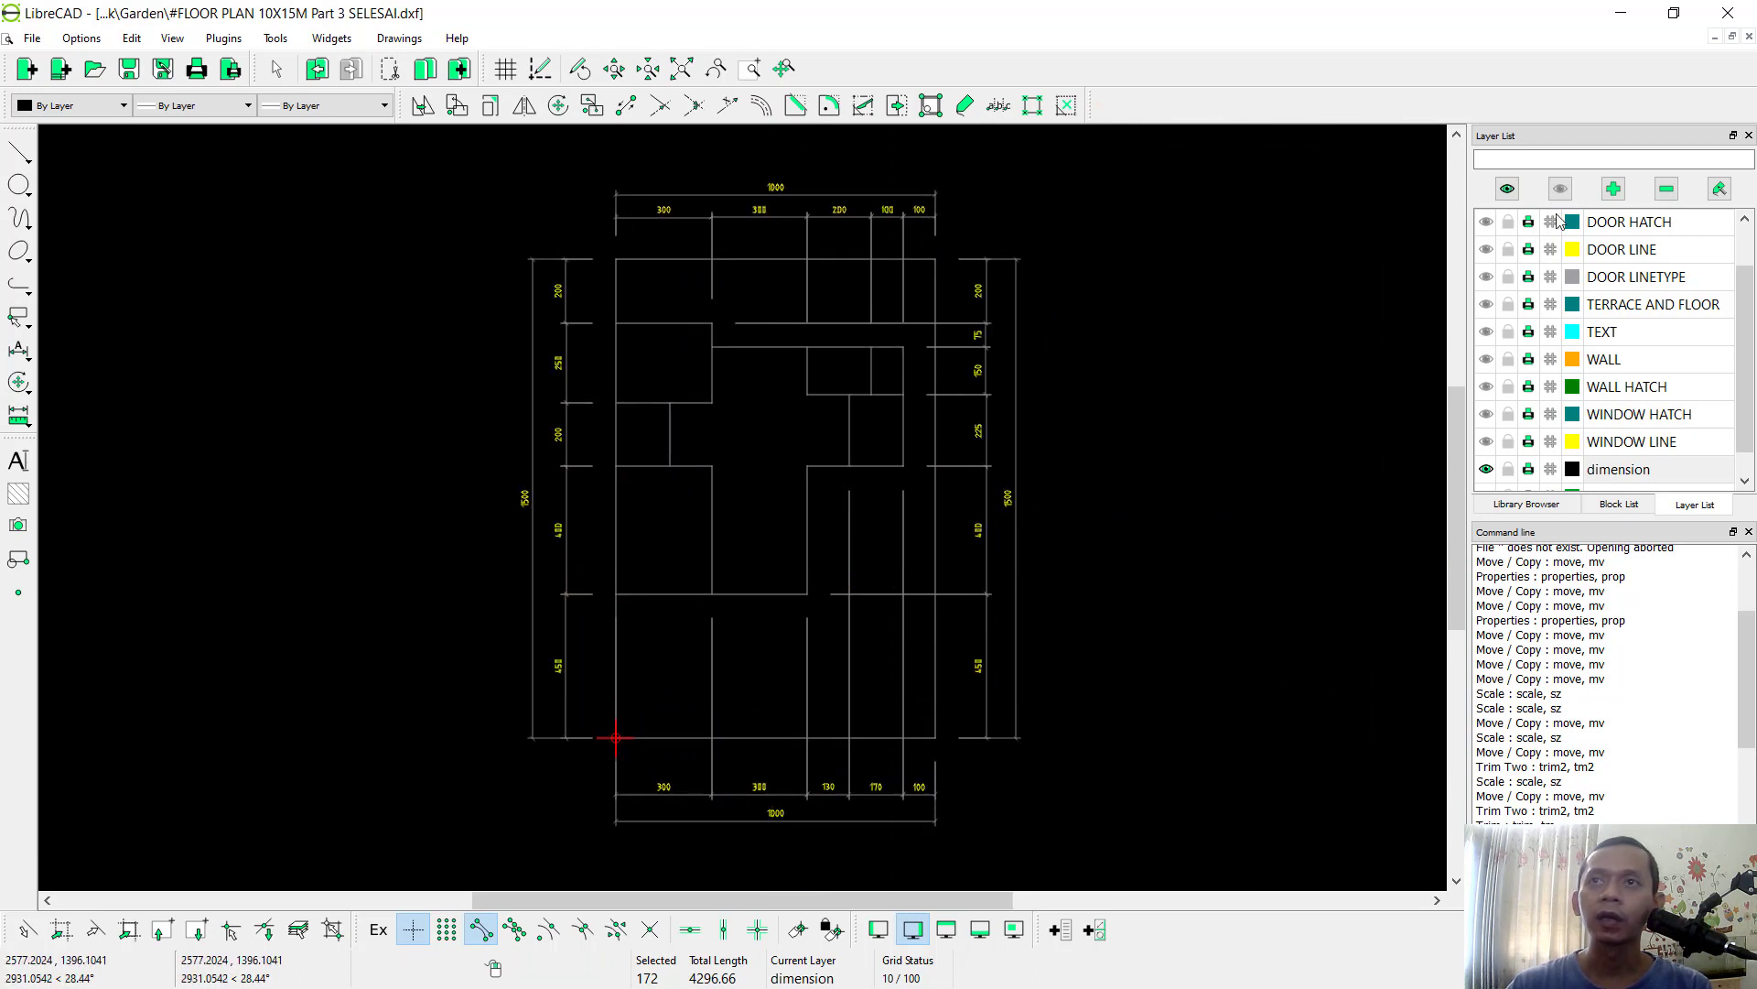
Step: Show all layers, then show all blocks in the Block List
{"action": "left_click", "coordinate": [1510, 191]}
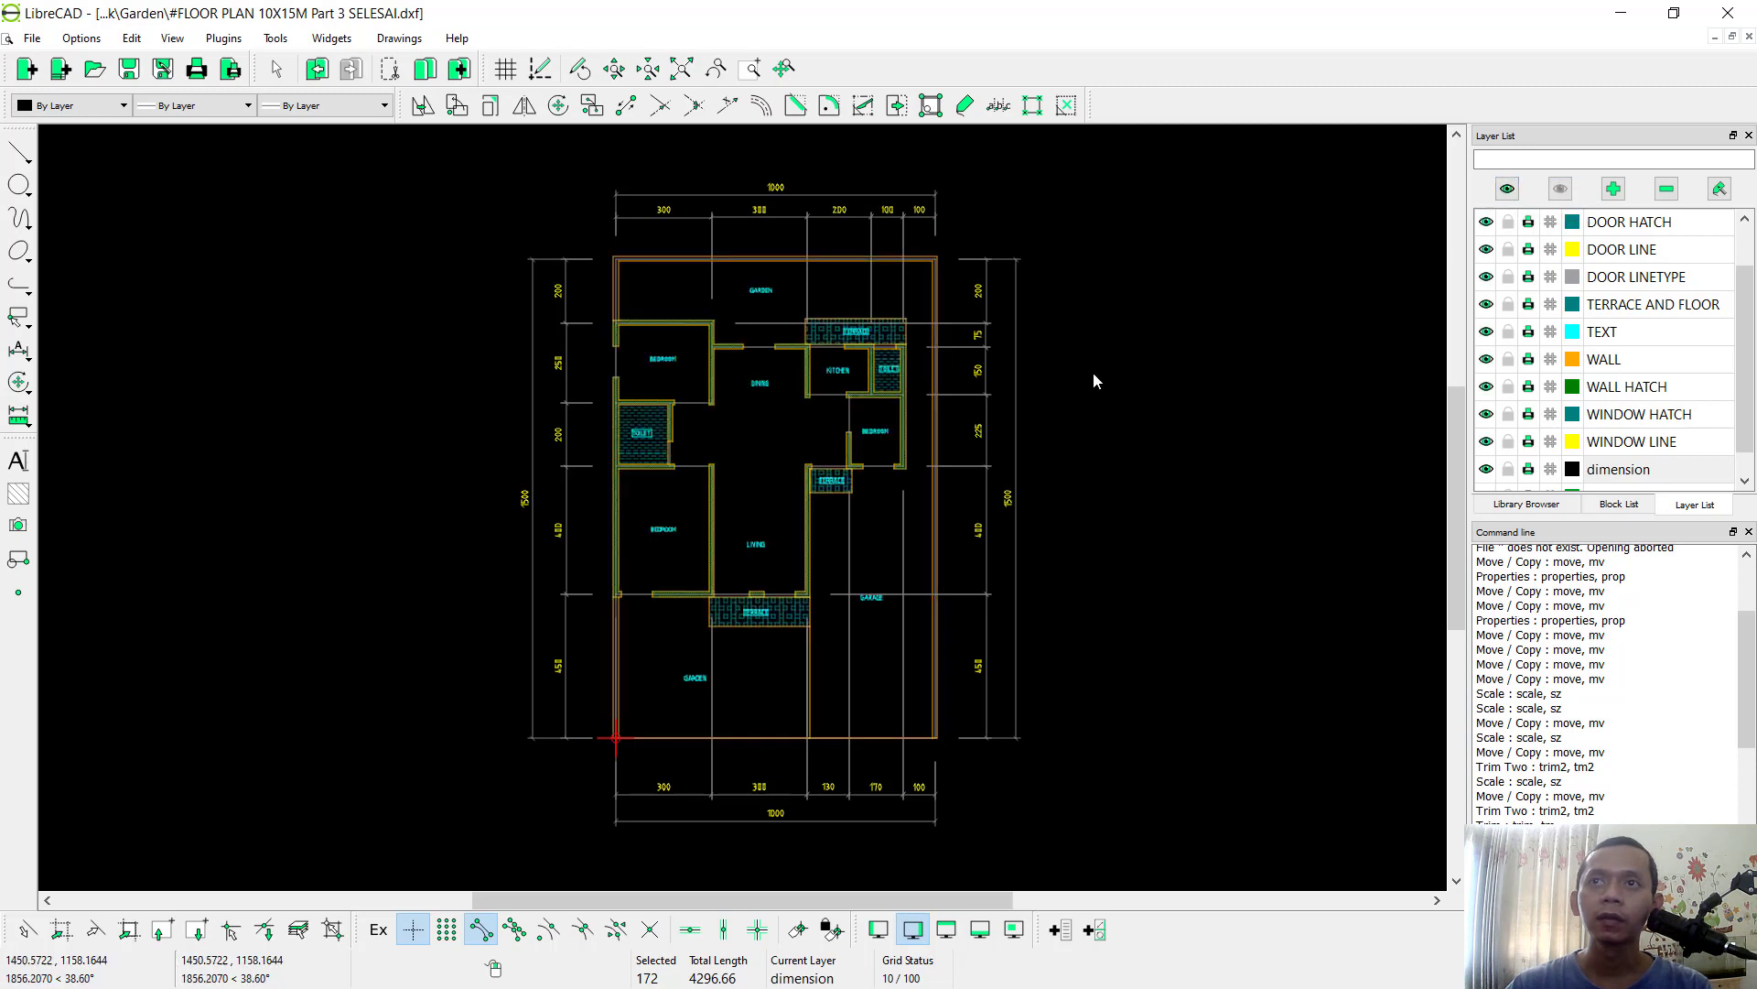
{"action": "left_click_drag", "start_coordinate": [1742, 370], "coordinate": [1749, 330]}
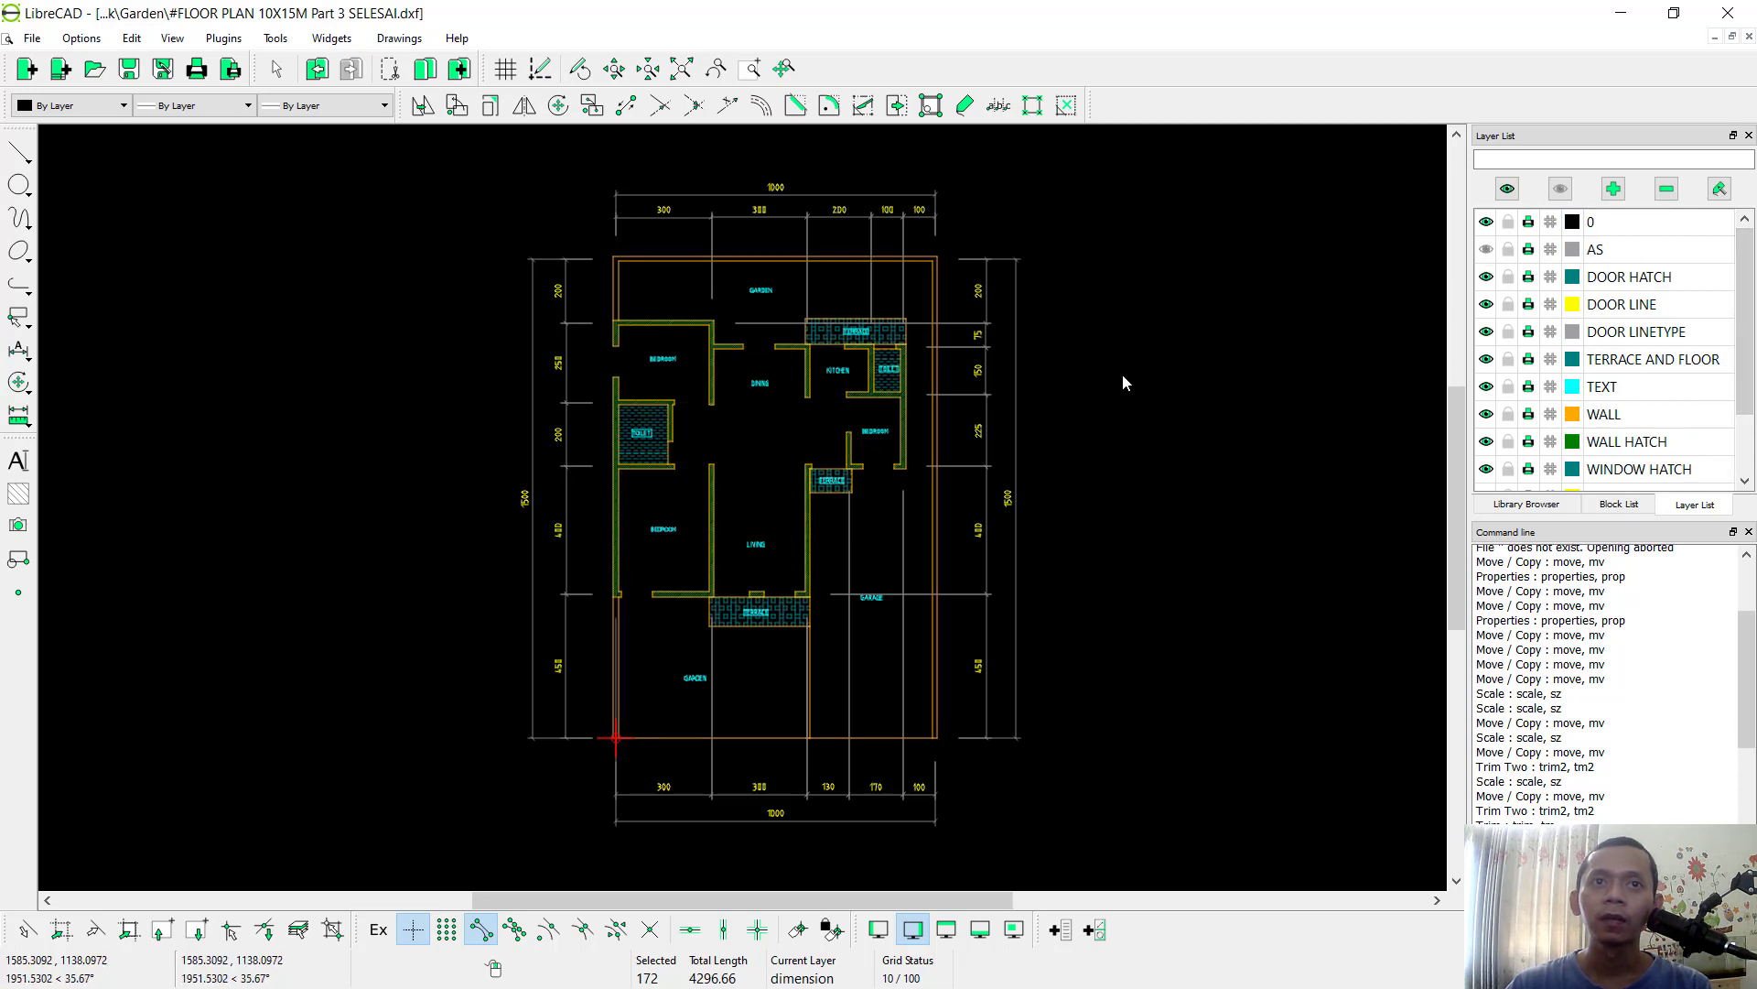
{"action": "left_click", "coordinate": [1609, 510]}
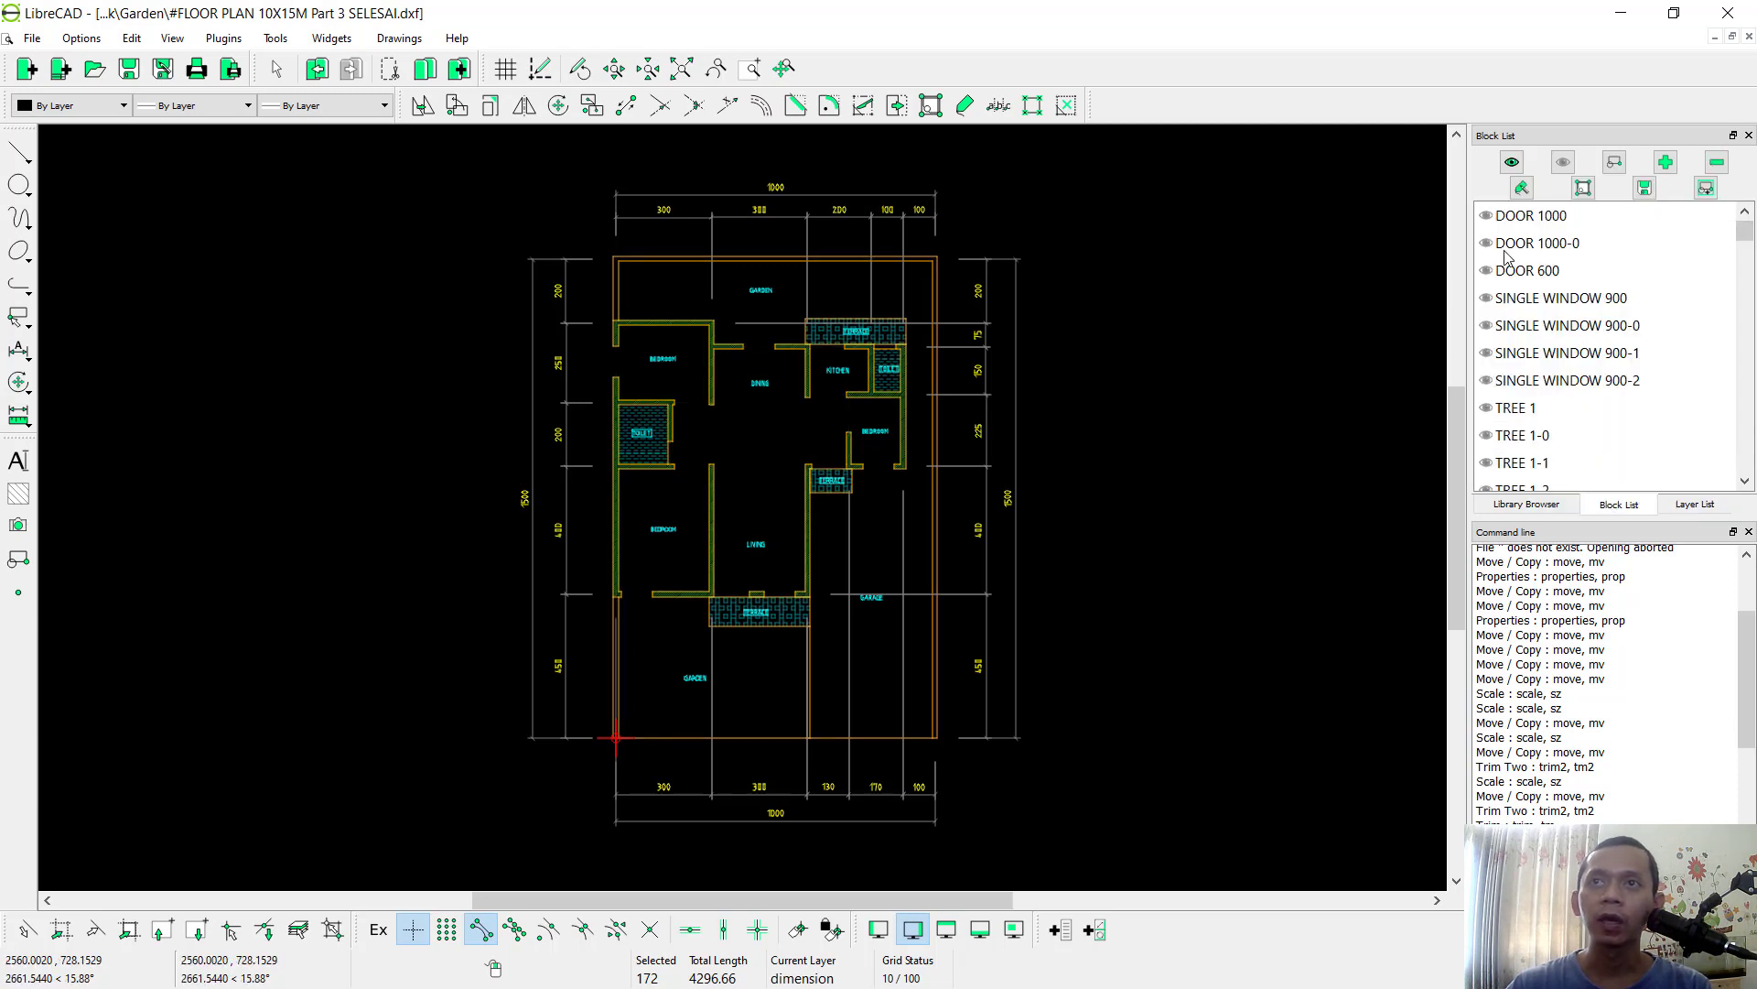
{"action": "left_click", "coordinate": [1512, 163]}
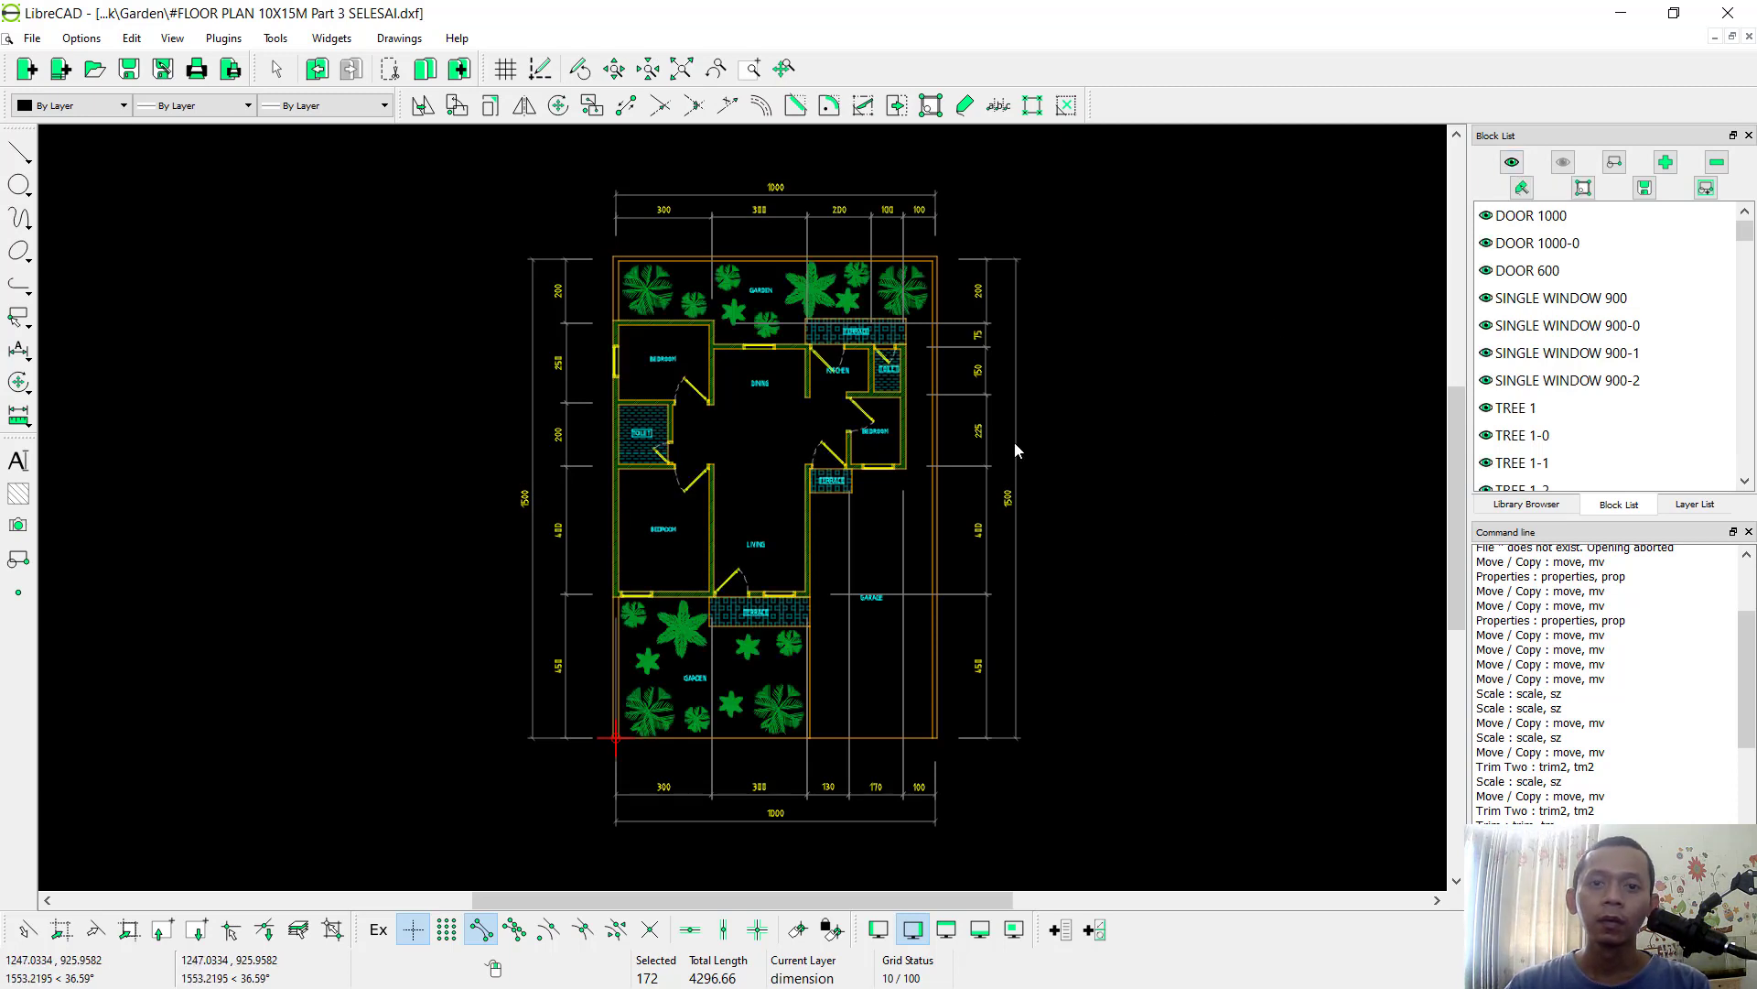